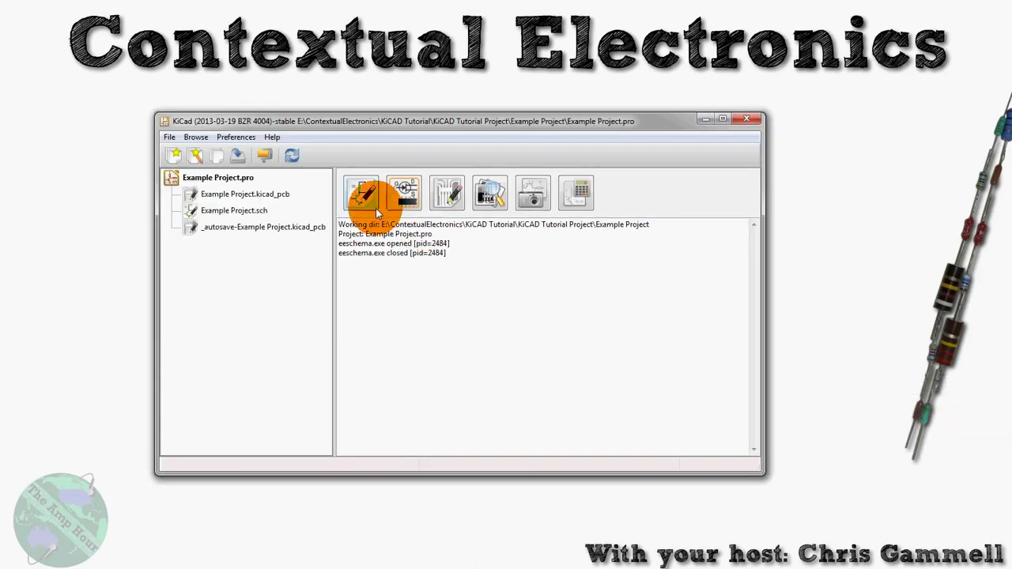
Launch the schematic editor on the blank Example Project.sch sheet from the project manager.
click(360, 198)
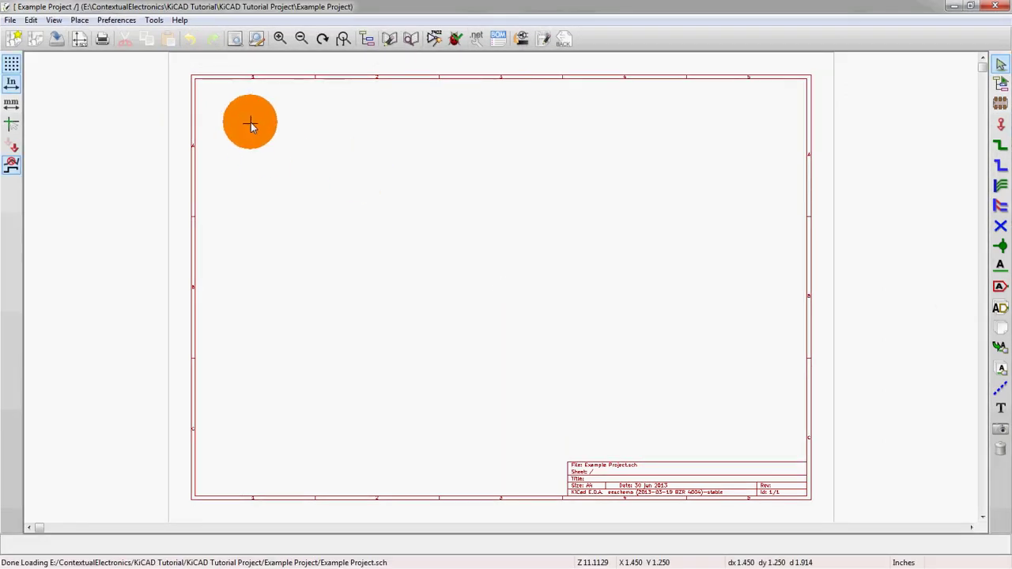
In the Component Library Editor, load the linear library.
click(388, 40)
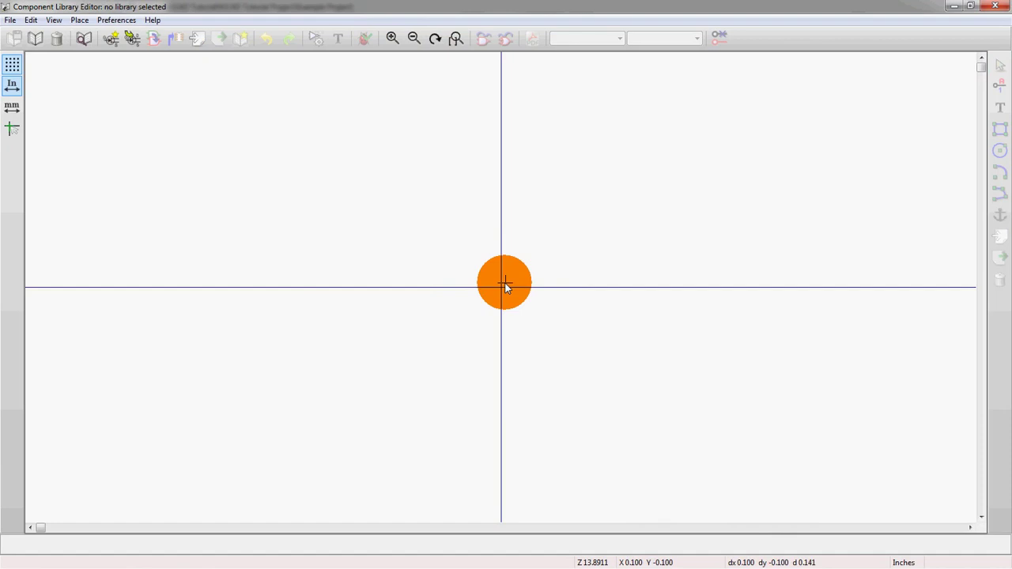
click(83, 37)
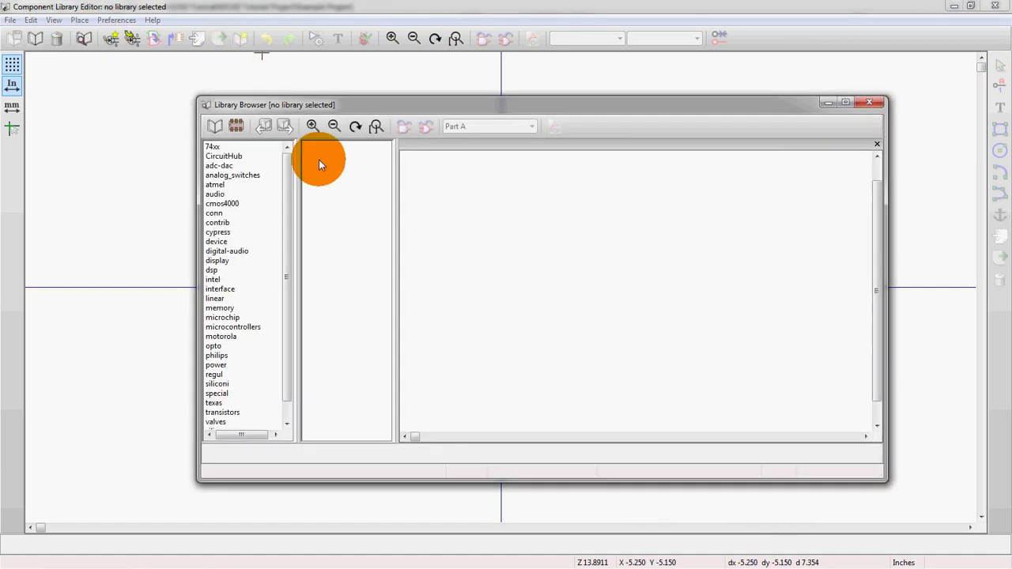
click(868, 103)
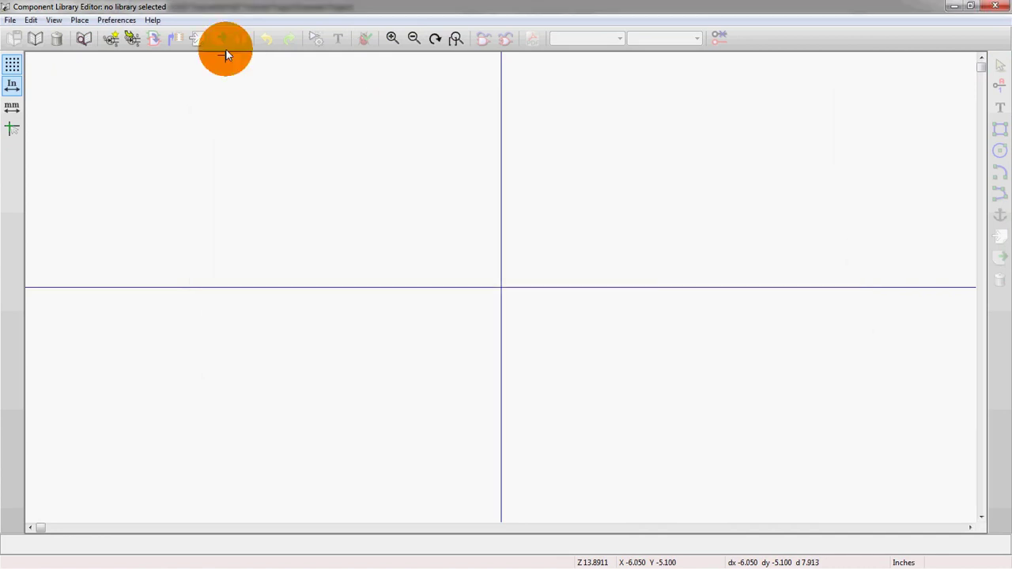
click(36, 39)
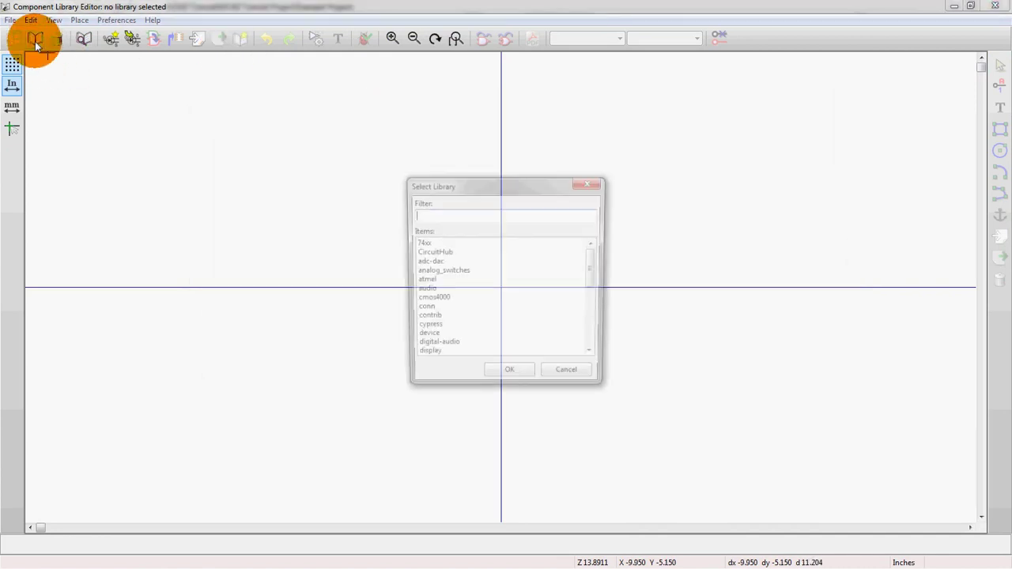
click(440, 335)
scroll(440, 333, down, 1)
click(435, 339)
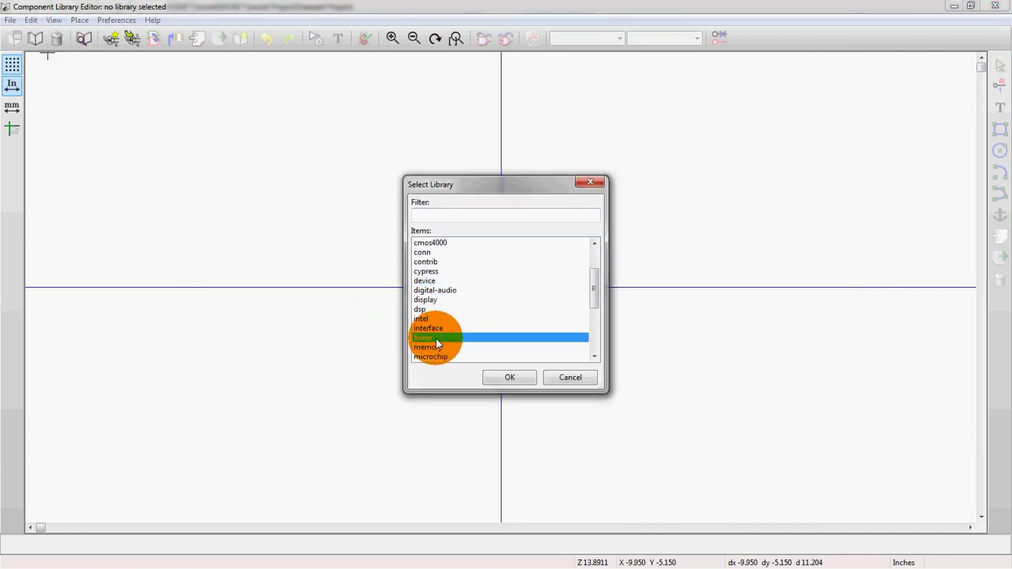
click(515, 380)
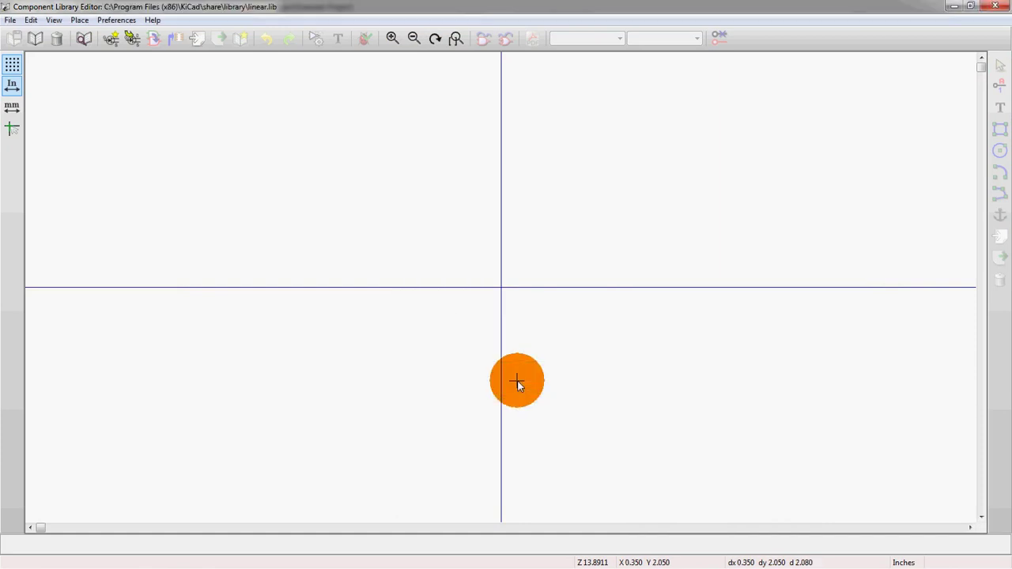
Load the LM2902N (alias LM324) symbol from the linear library's full component list.
click(132, 38)
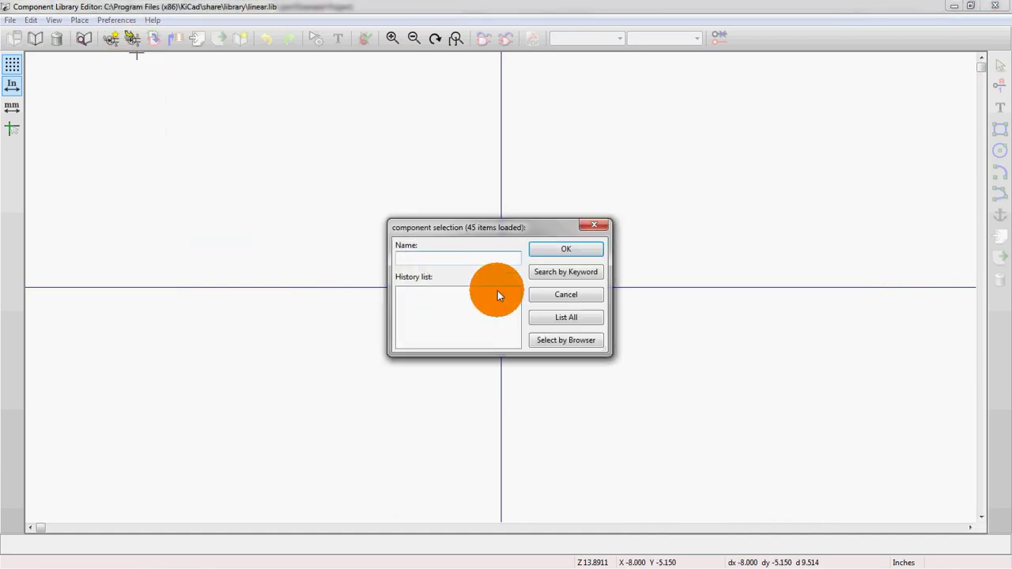
click(551, 317)
click(497, 320)
scroll(490, 325, down, 4)
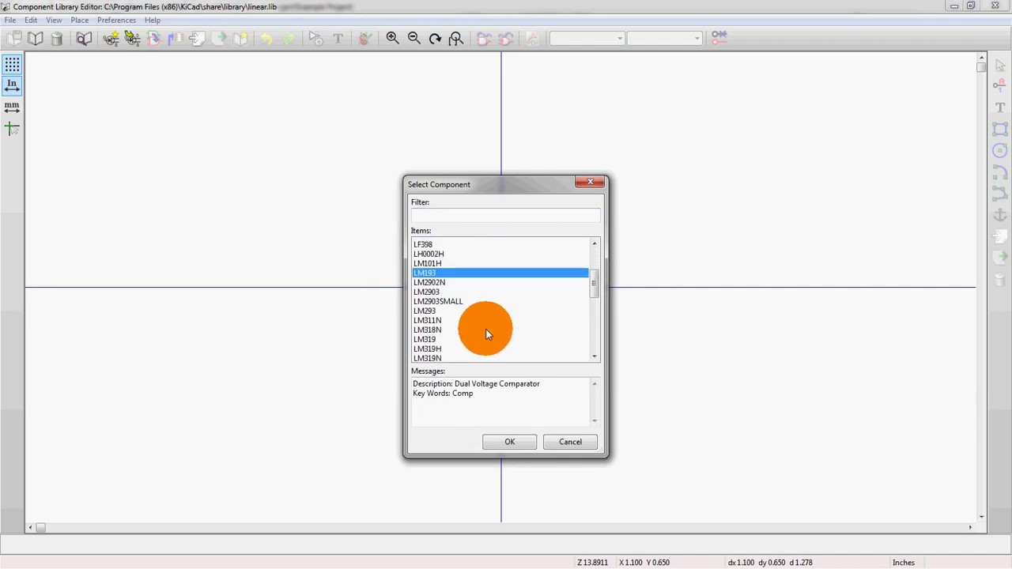
double_click(448, 338)
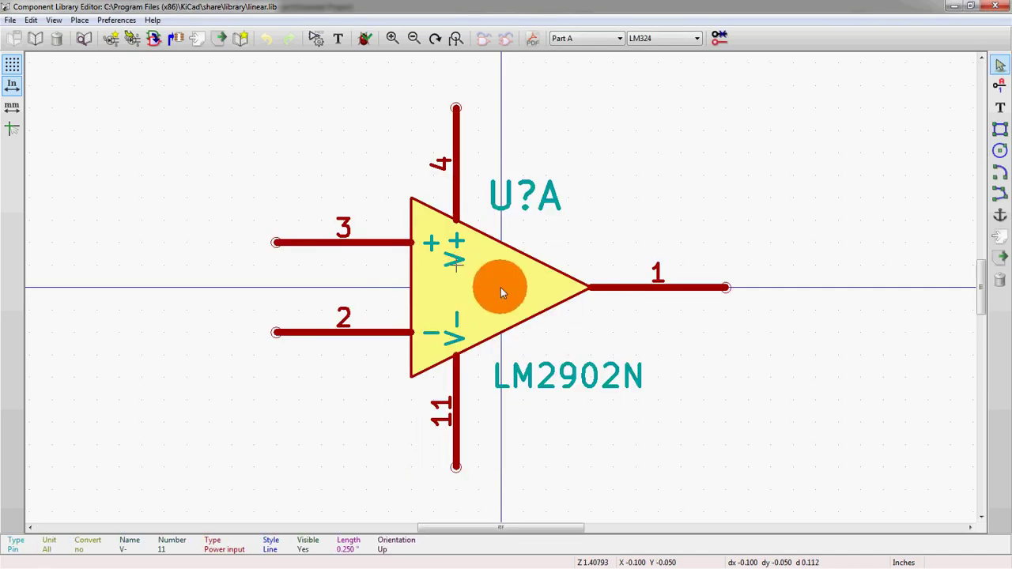
scroll(498, 287, down, 1)
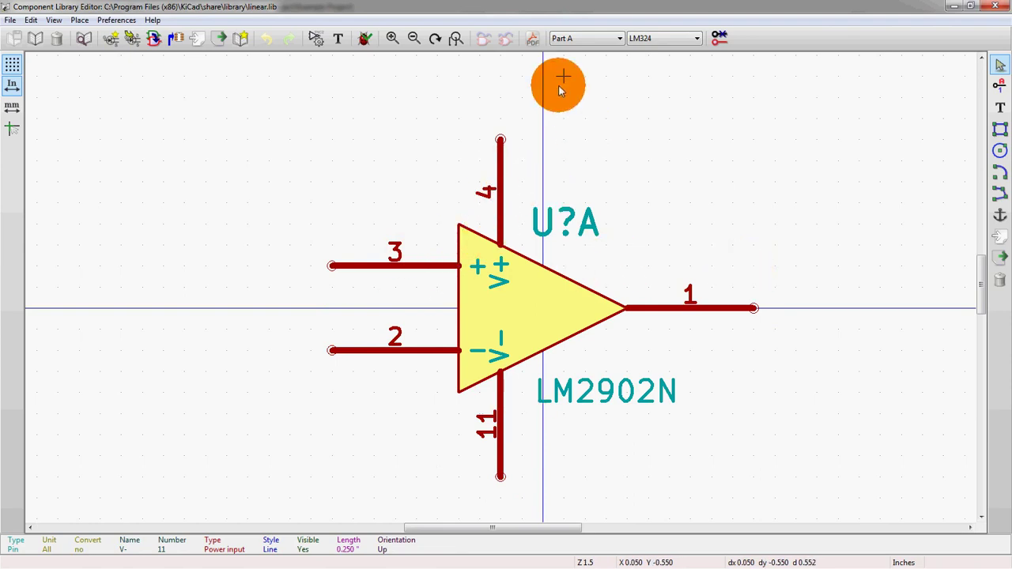
Step the LM324 through Parts B, C and D, ending on D with pins 12, 13, 14.
click(585, 38)
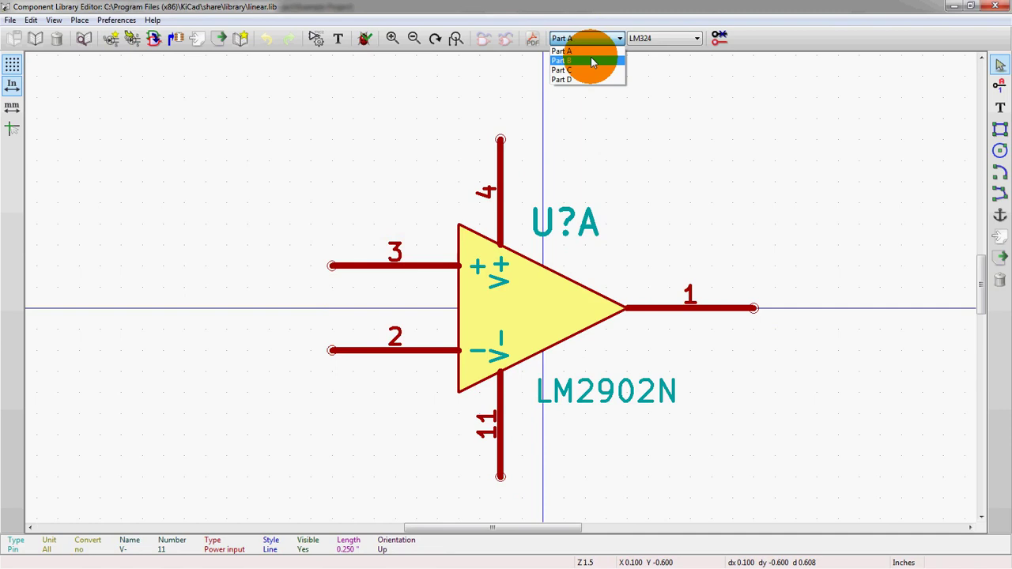
click(591, 61)
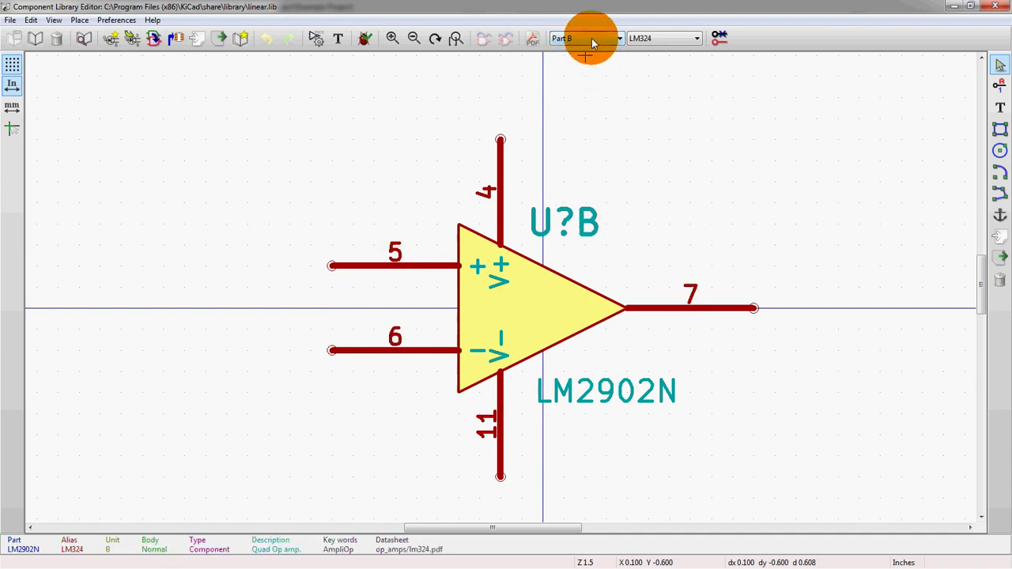
click(591, 38)
click(592, 71)
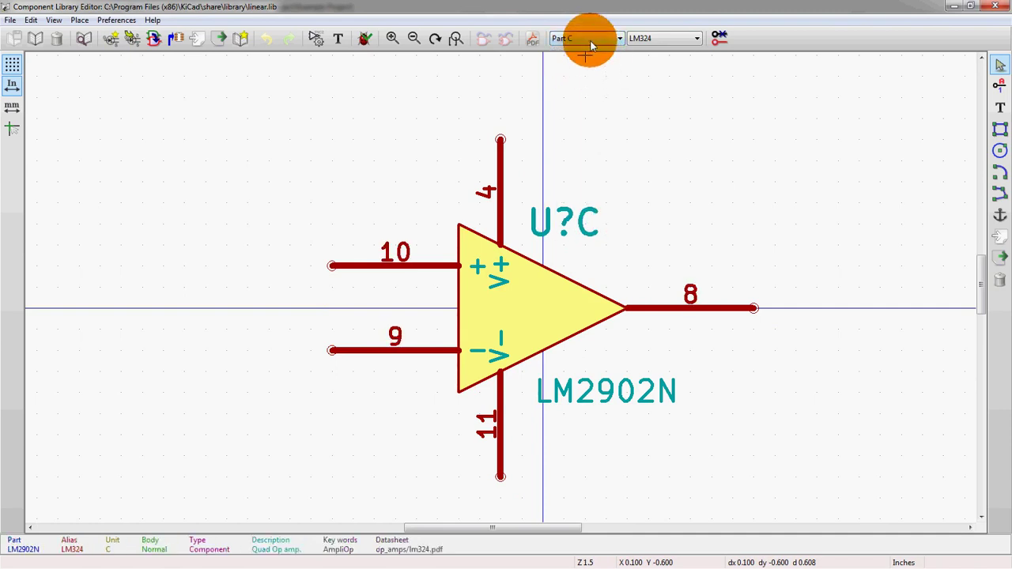
click(587, 38)
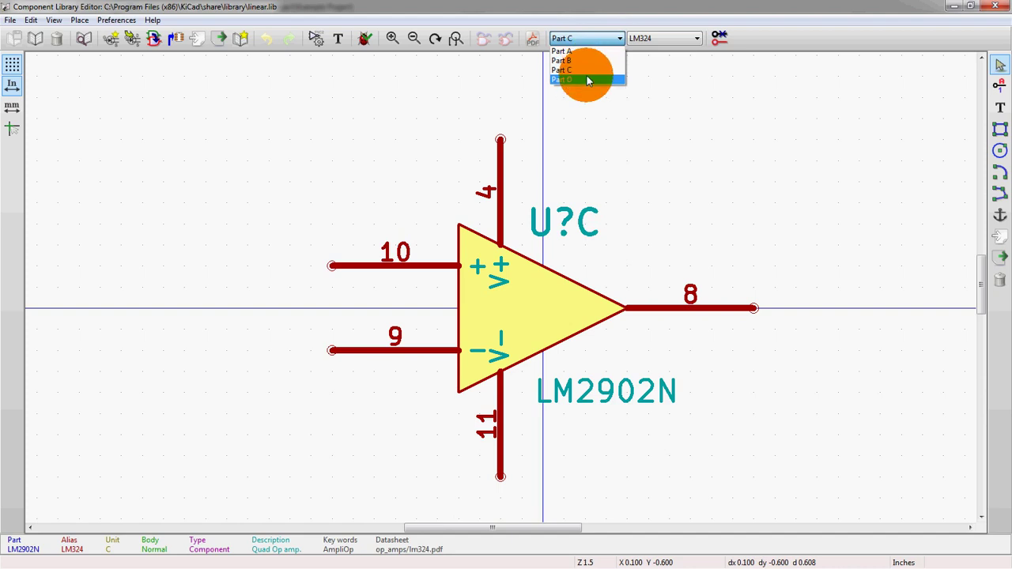
click(587, 80)
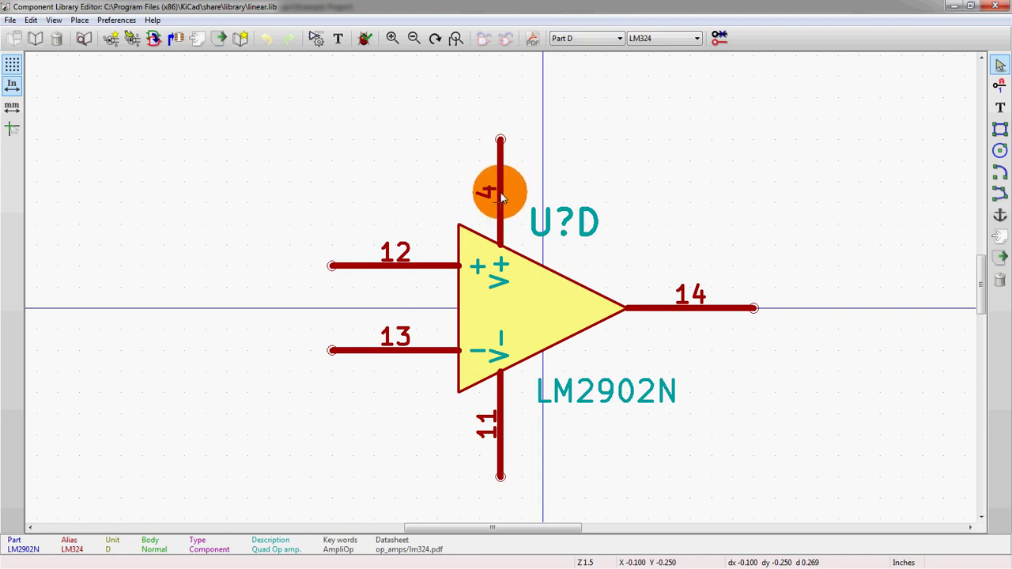
Switch the LM324 symbol back to Part A, showing pins 3, 2 and 1.
click(564, 39)
click(561, 48)
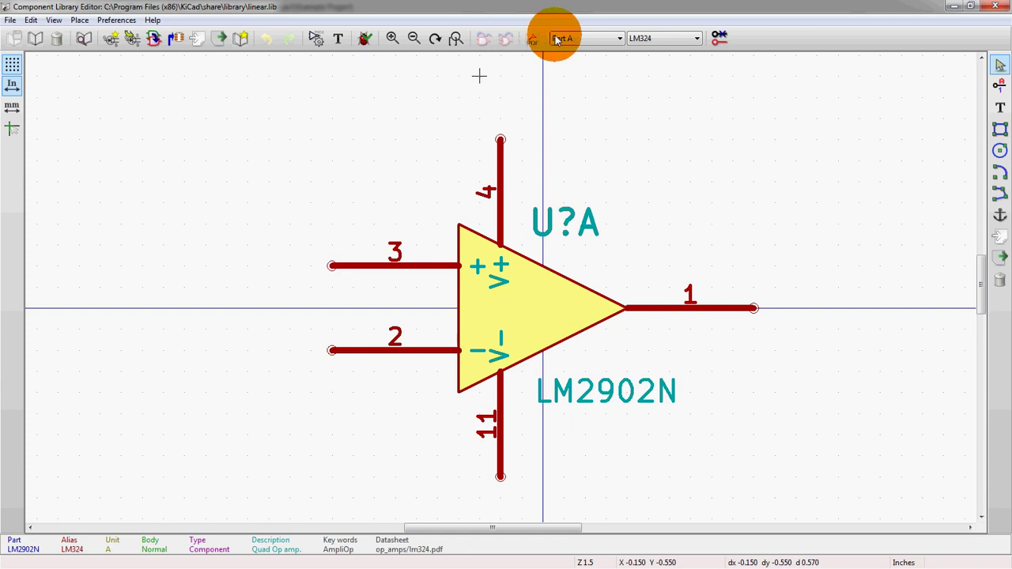
Set the LM324's Number of Units to 5 and display the new Part E.
click(314, 38)
click(390, 203)
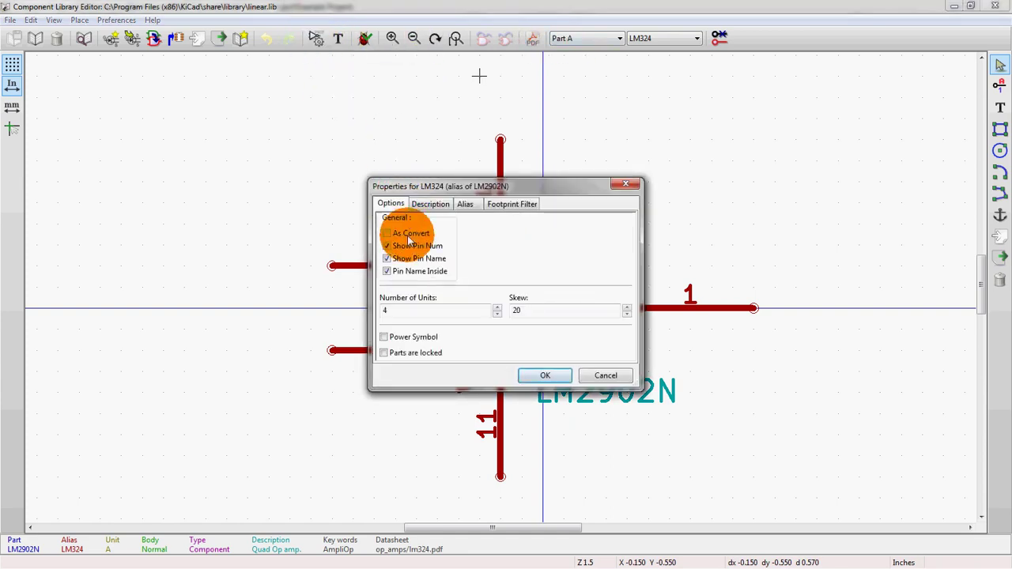
click(495, 309)
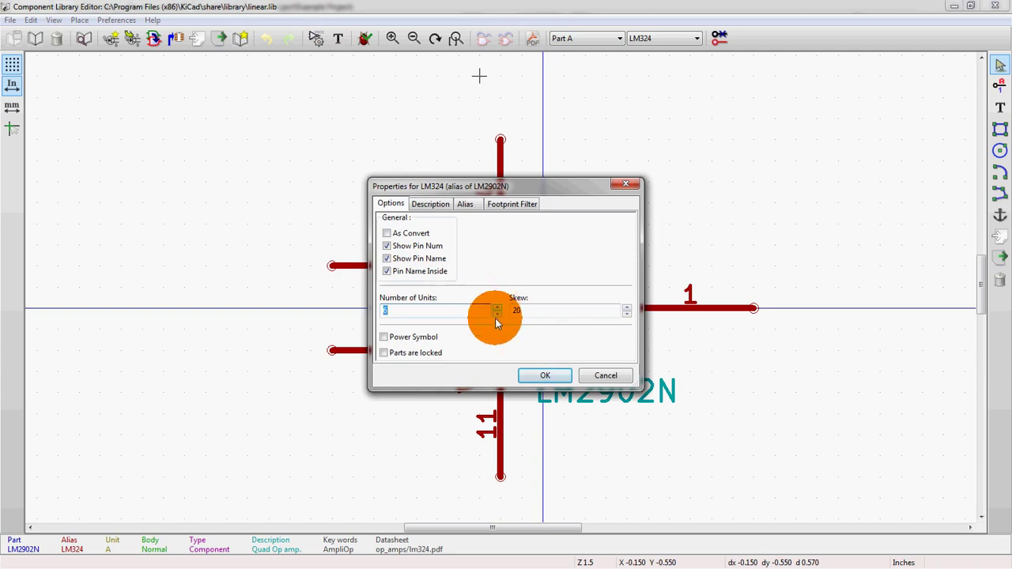
click(497, 310)
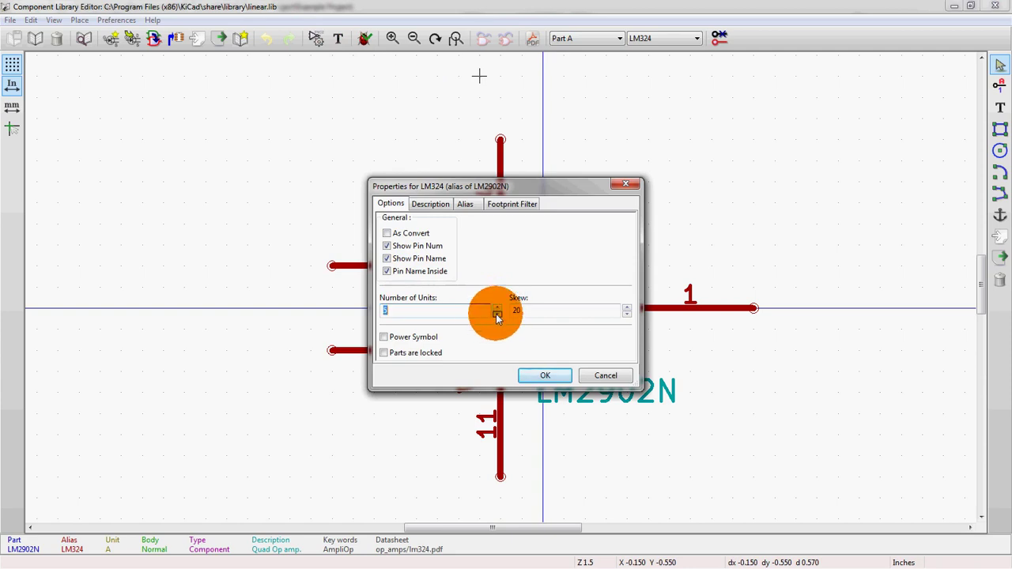
click(534, 378)
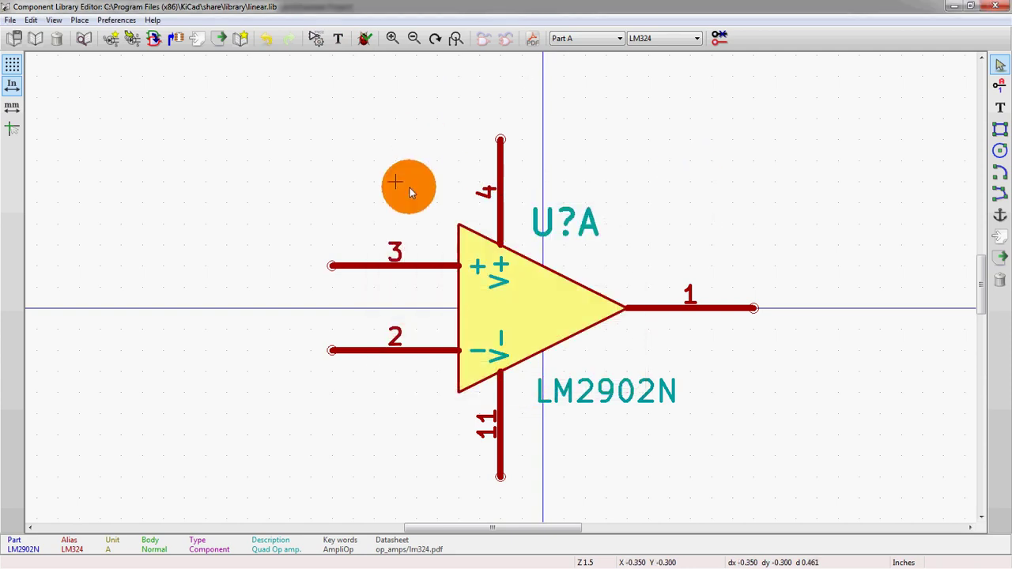
click(573, 40)
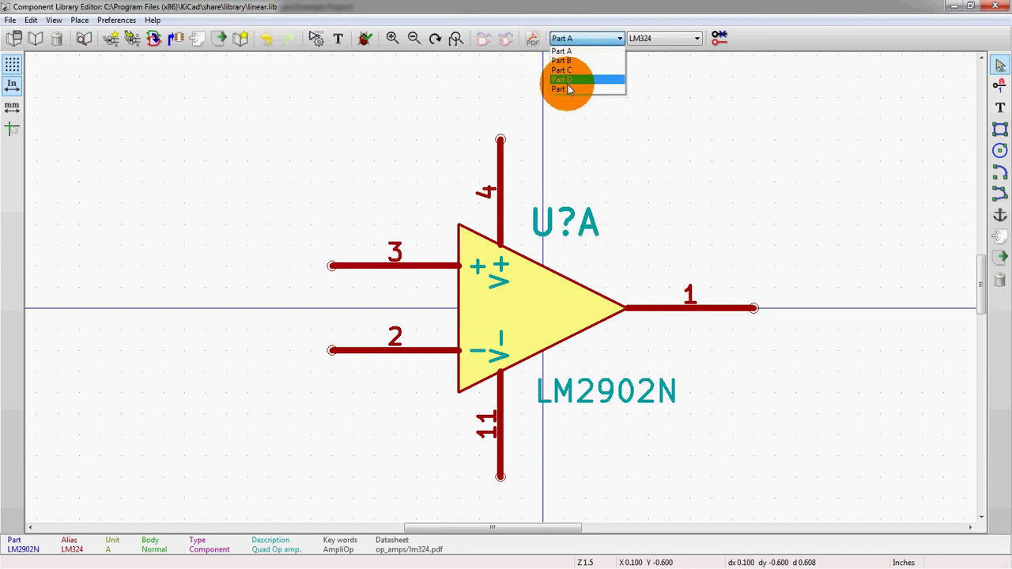
click(568, 89)
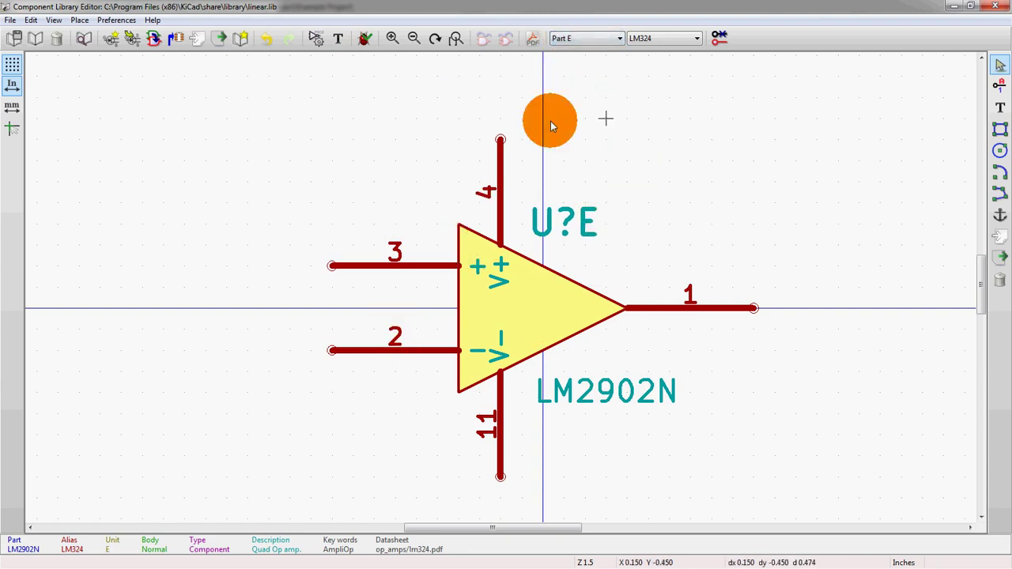
Uncheck 'Shared by all parts in component' for supply pin 4.
right_click(498, 188)
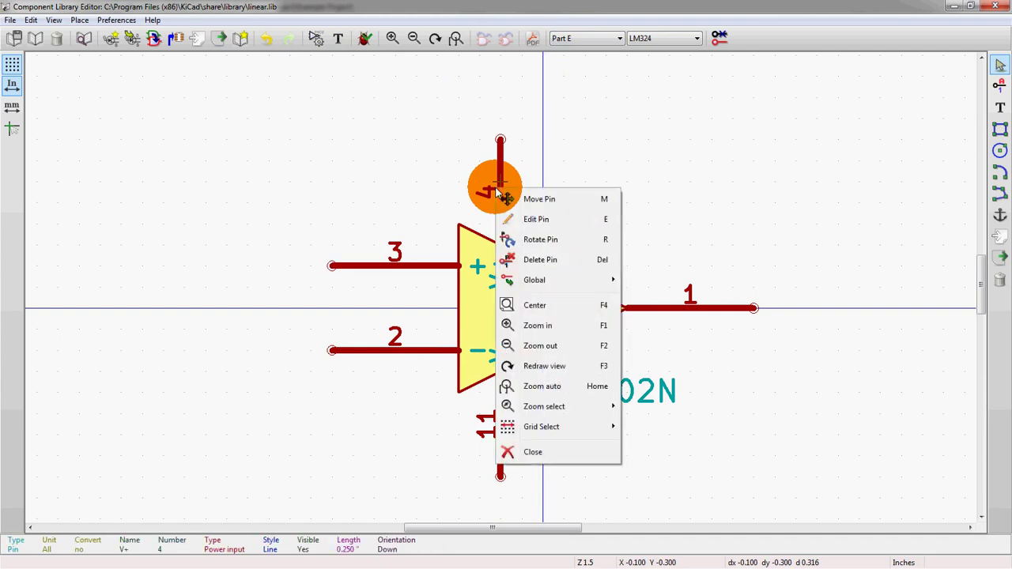
click(501, 185)
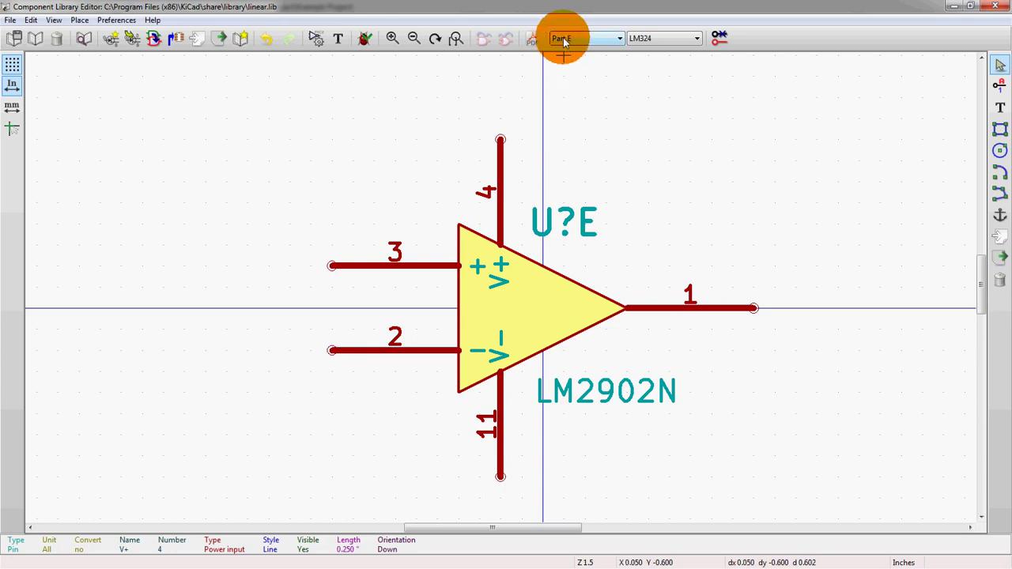
double_click(500, 185)
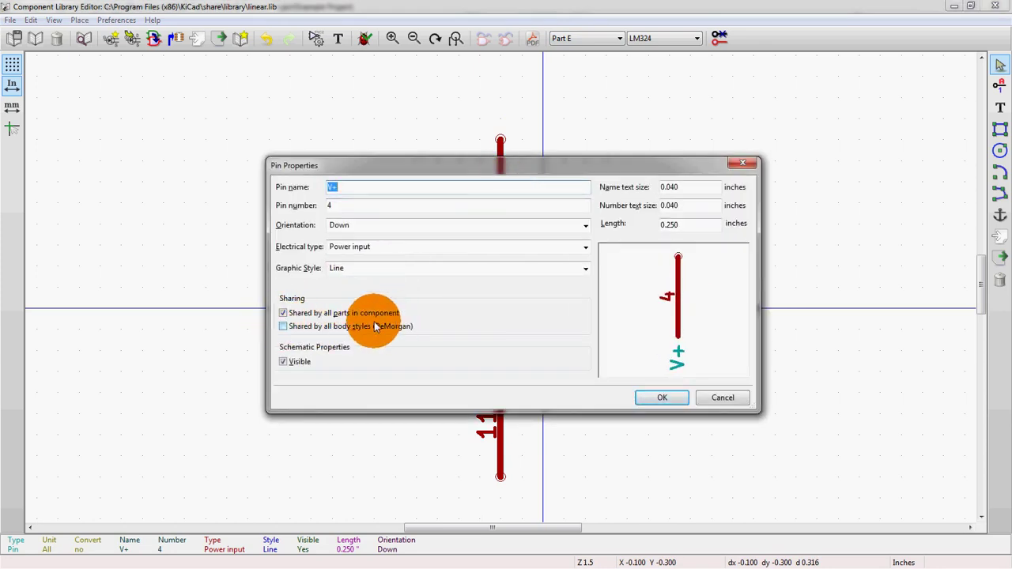
click(282, 313)
click(660, 399)
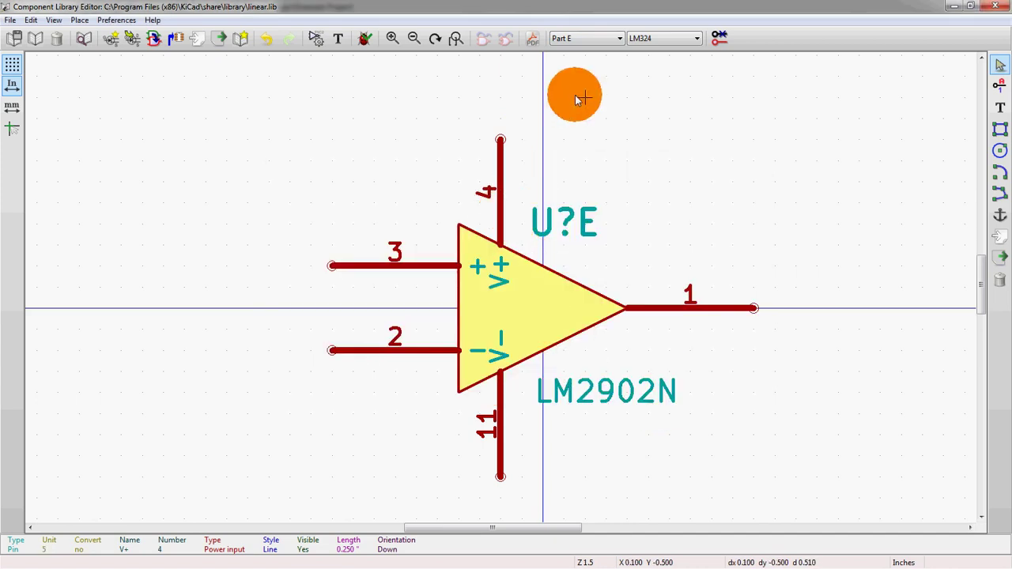
Check unit B, then on unit E make V- pin 11 no longer shared by all parts.
click(581, 39)
click(576, 60)
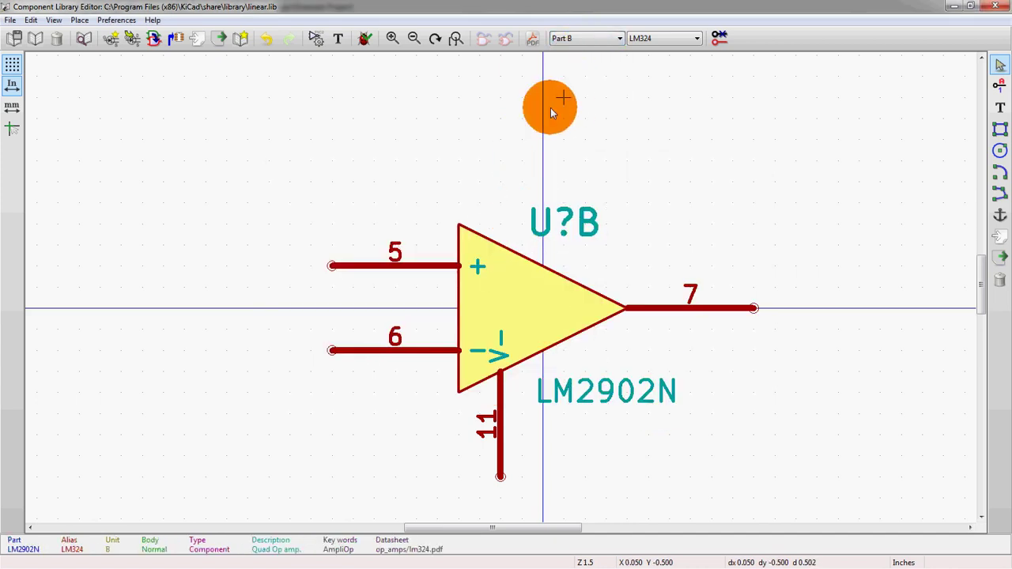
click(591, 40)
click(581, 89)
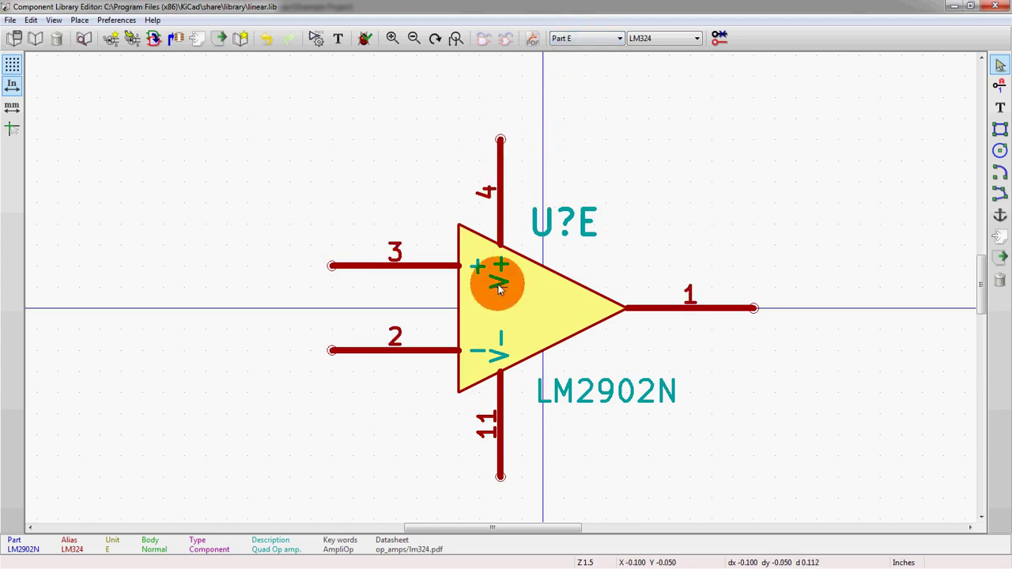
double_click(500, 420)
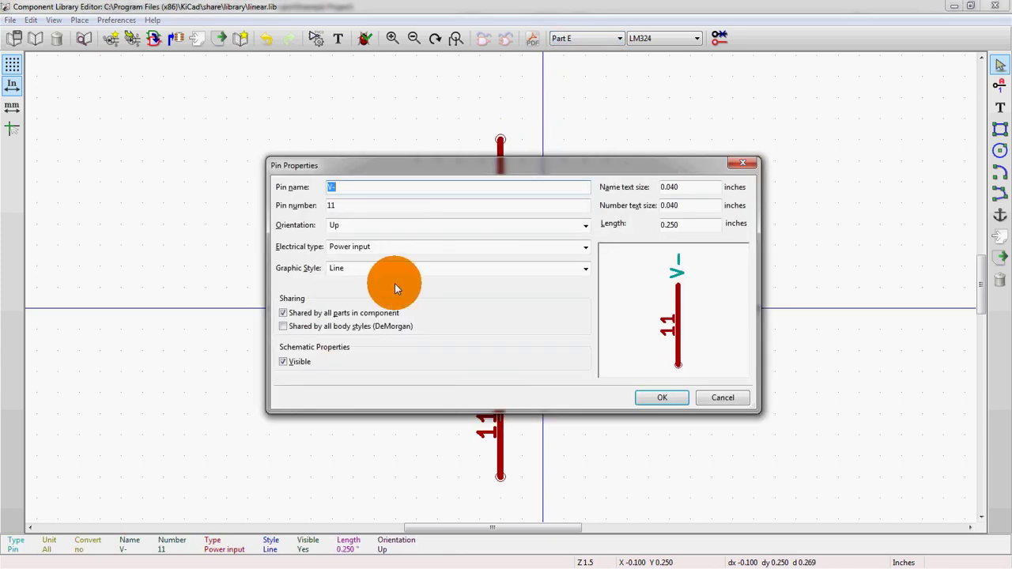
click(345, 316)
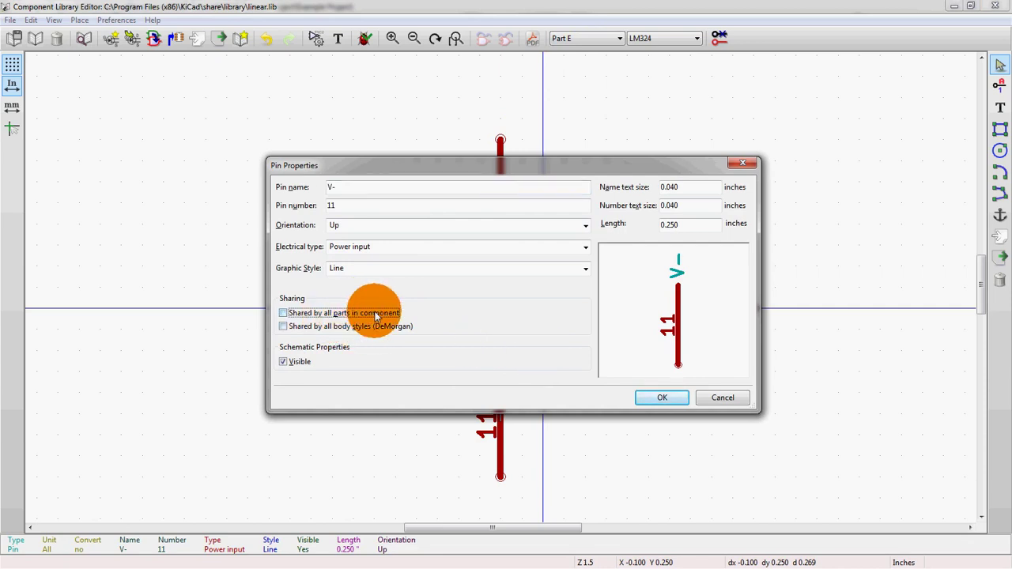
click(658, 398)
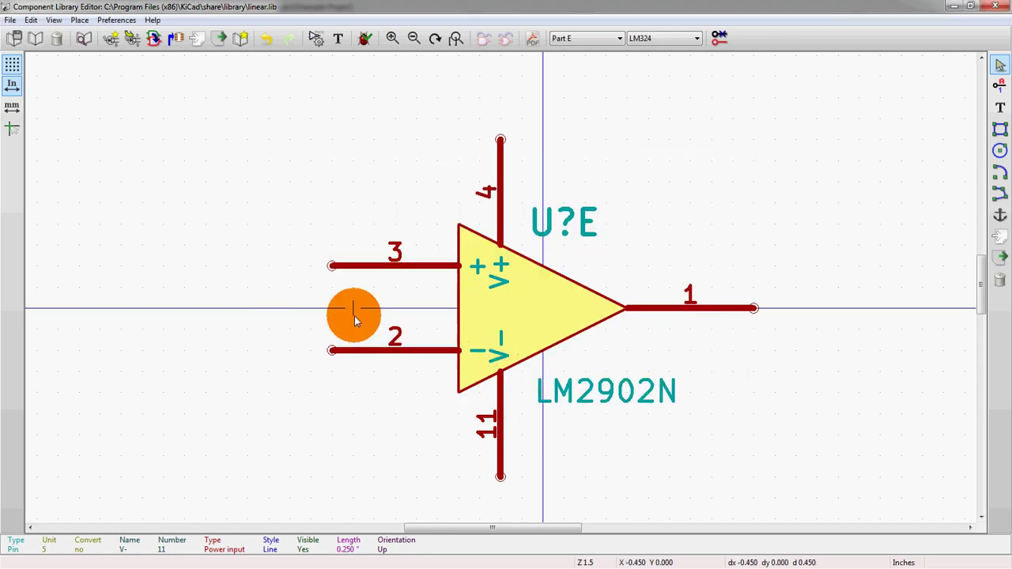
double_click(368, 268)
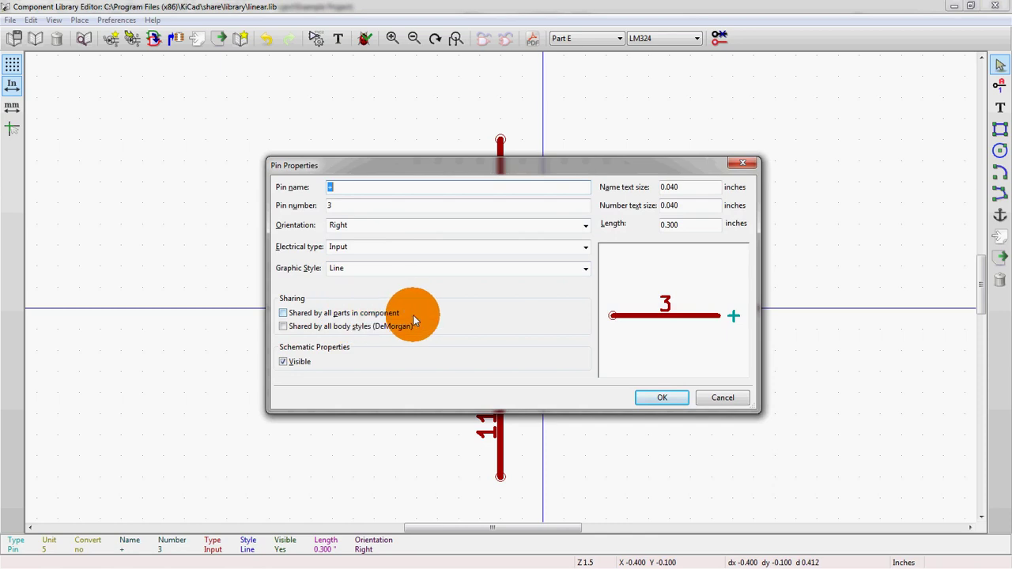
click(662, 398)
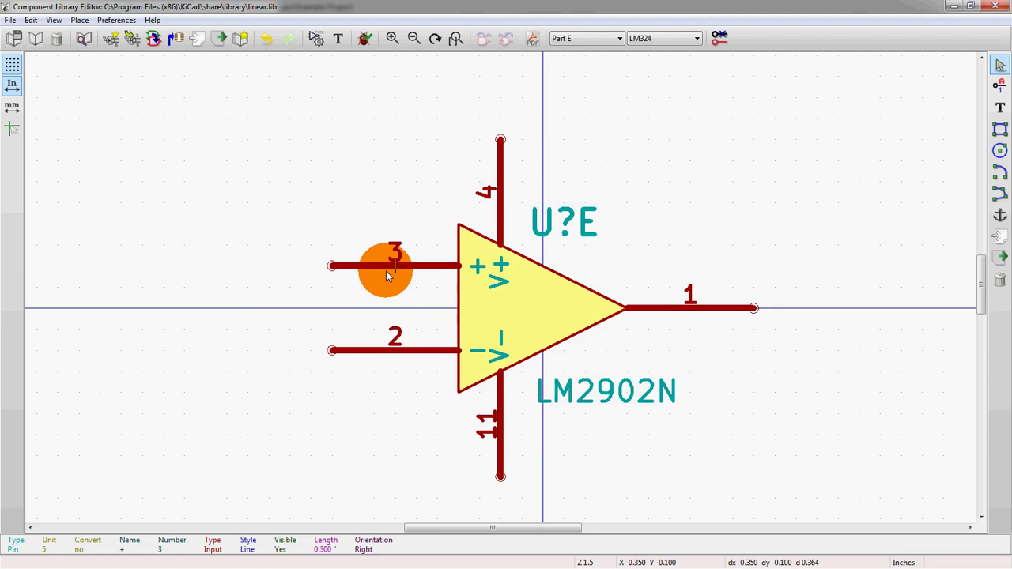
key(Delete)
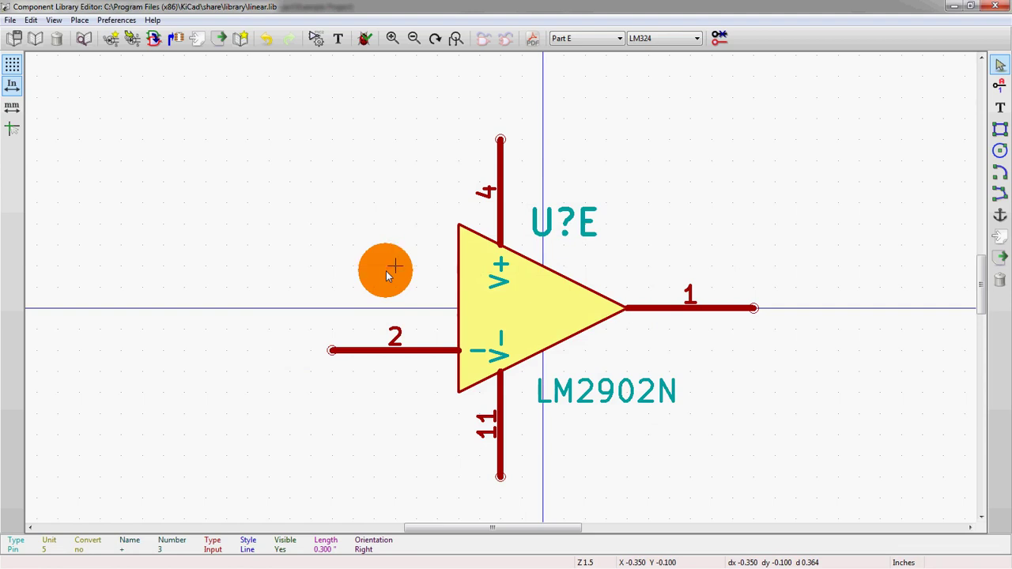
click(592, 38)
click(566, 79)
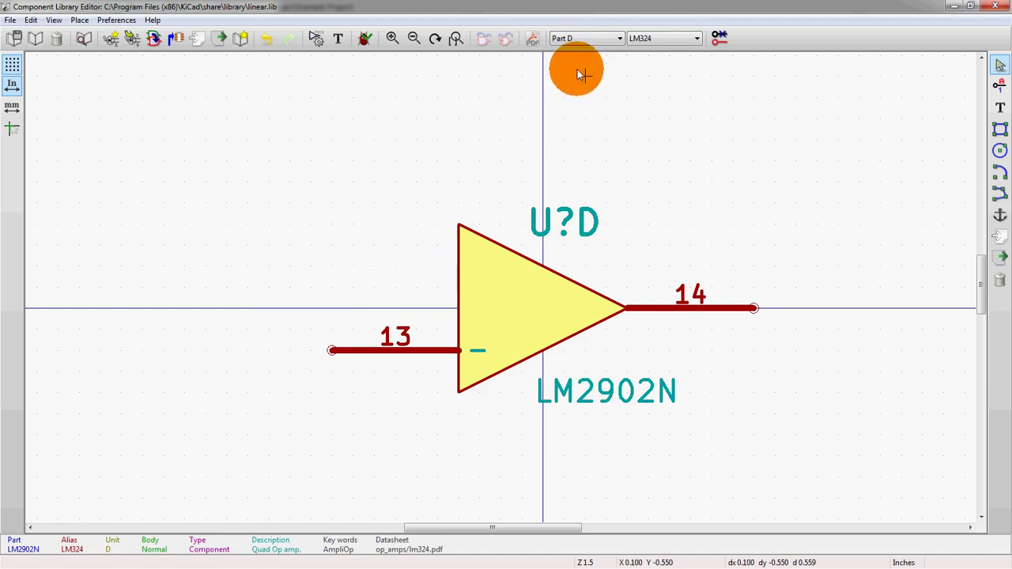
click(575, 40)
click(576, 90)
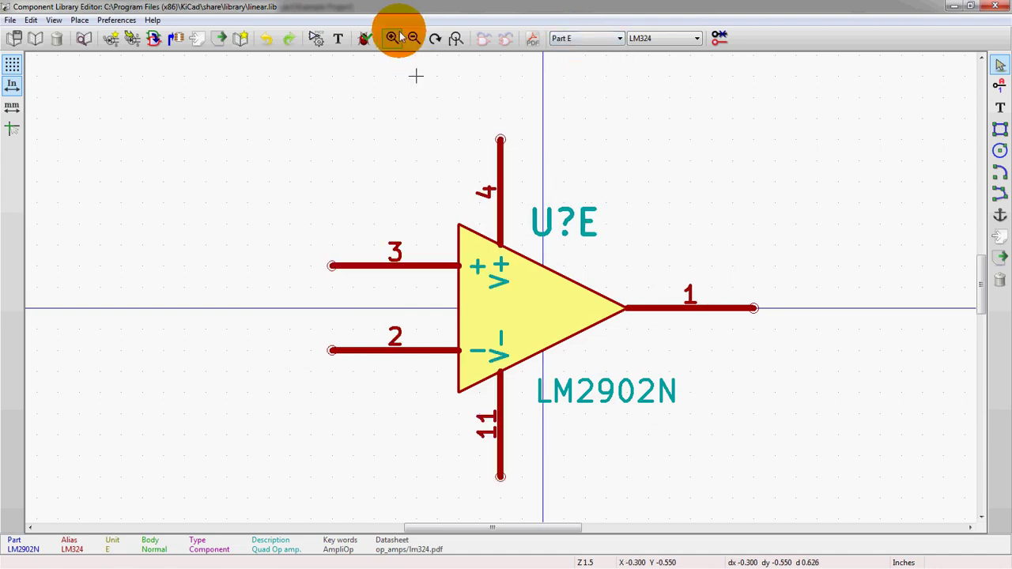
Confirm 'Parts are locked' is enabled on the LM324's Options tab.
click(318, 39)
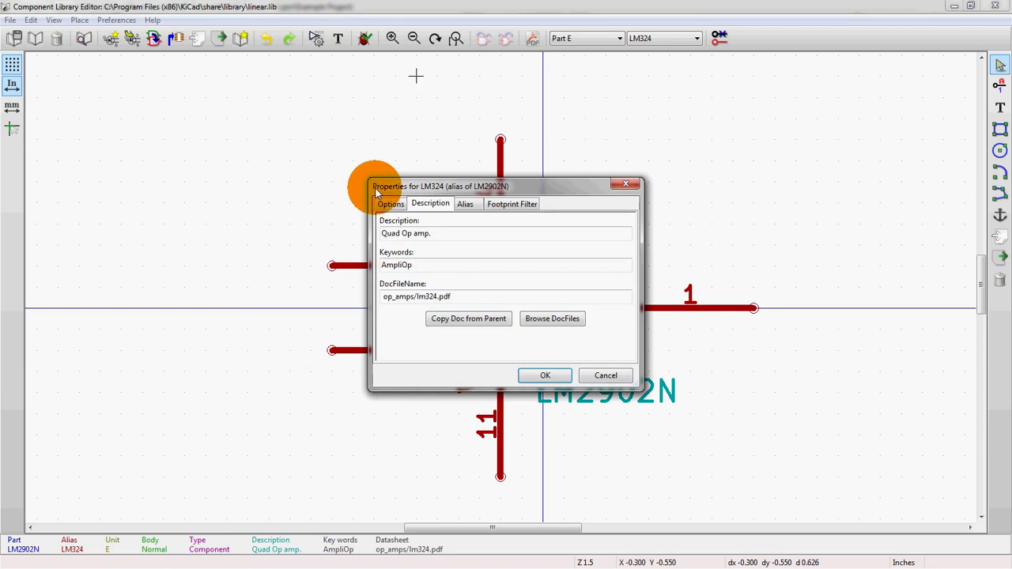
click(383, 204)
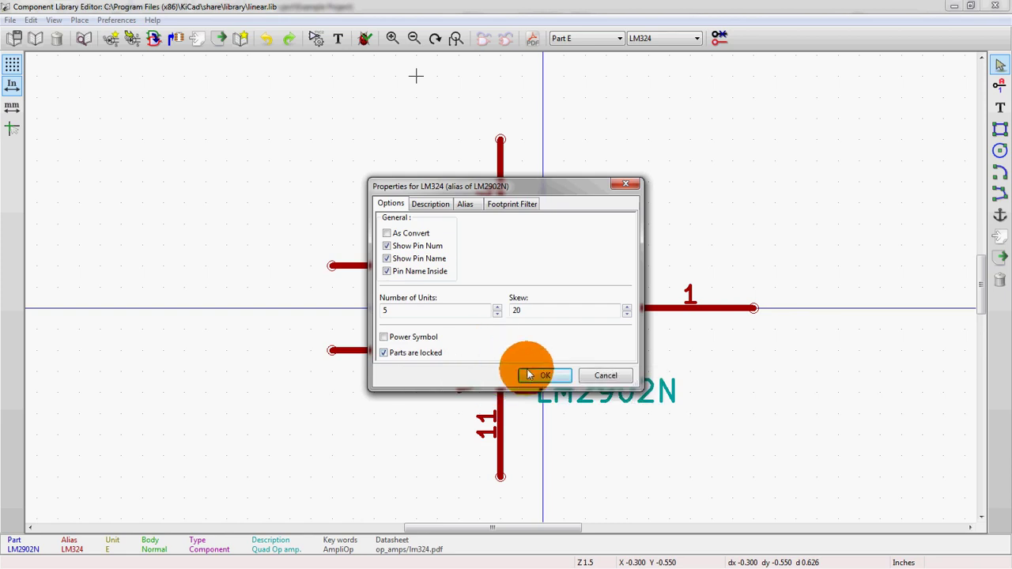
click(524, 374)
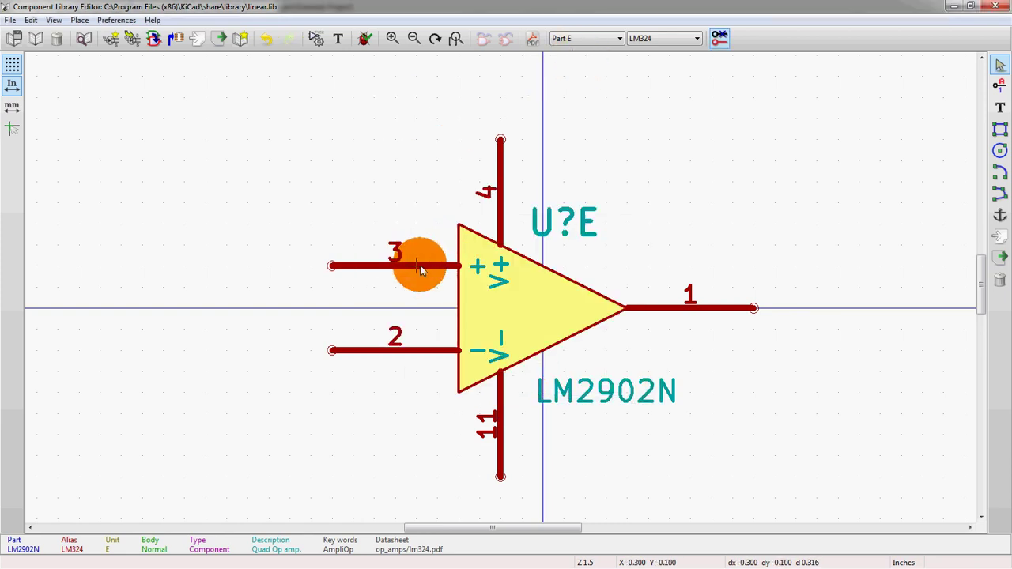
Delete pins 3, 2 and 1 from unit E, verify Parts D through A, then return to E.
drag(420, 265, 620, 321)
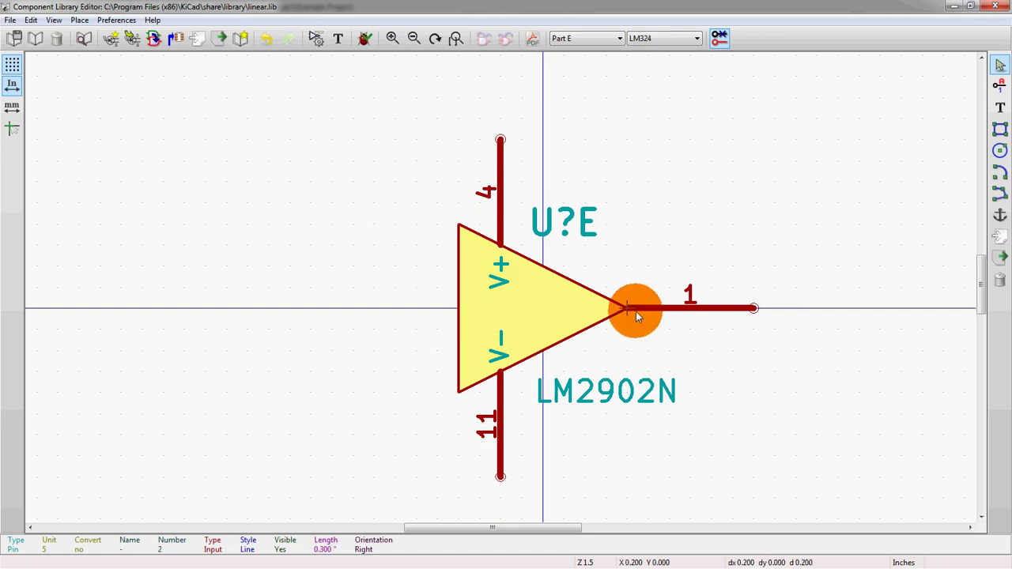
click(636, 311)
click(595, 40)
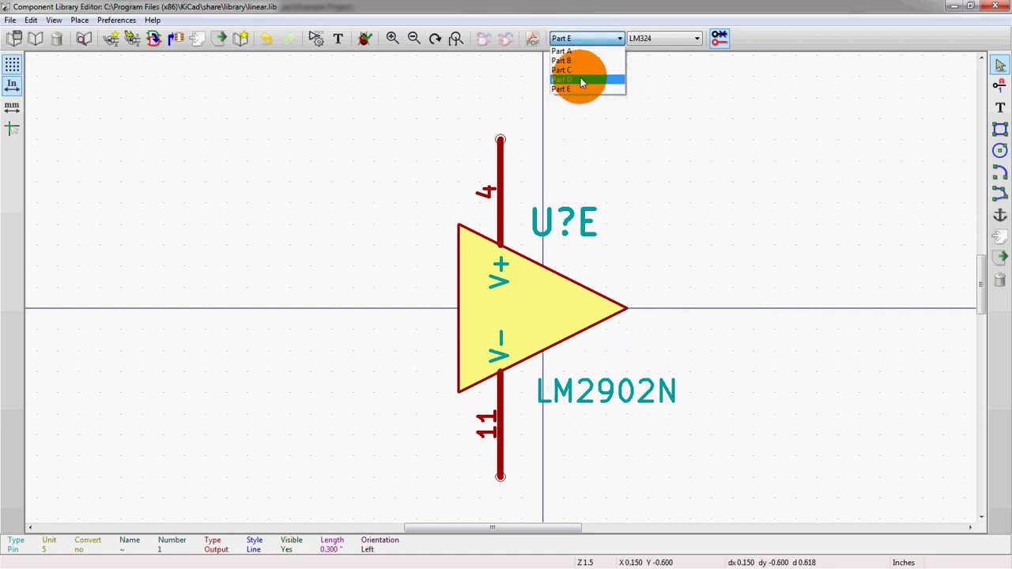
click(581, 81)
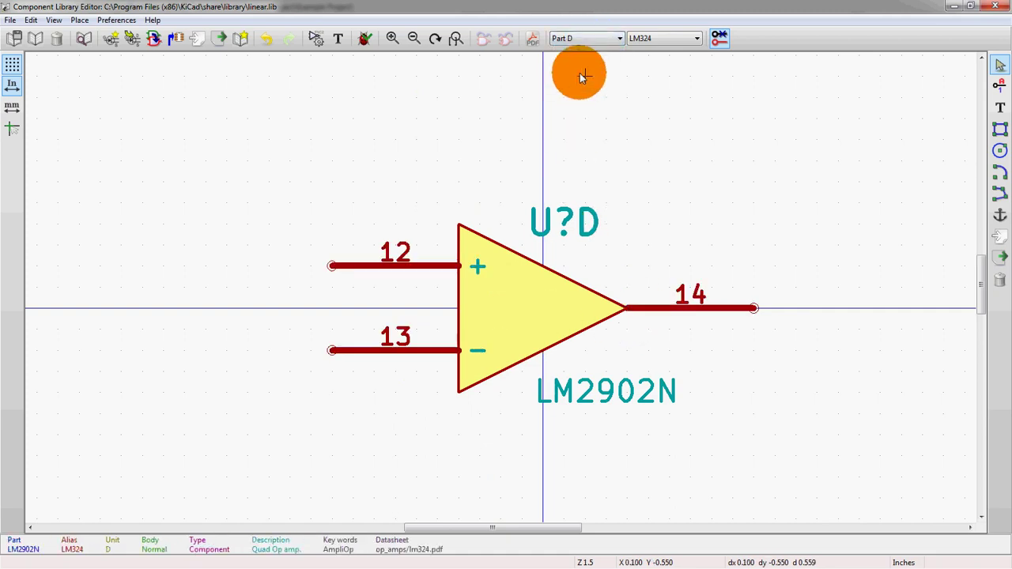
click(601, 33)
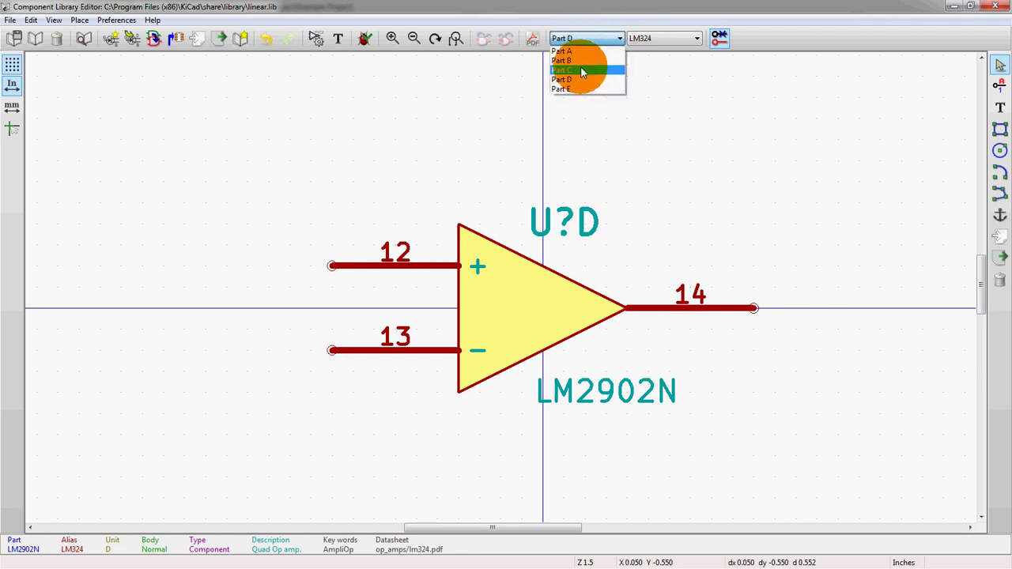
click(576, 70)
click(579, 37)
click(580, 60)
click(582, 40)
click(575, 51)
click(575, 39)
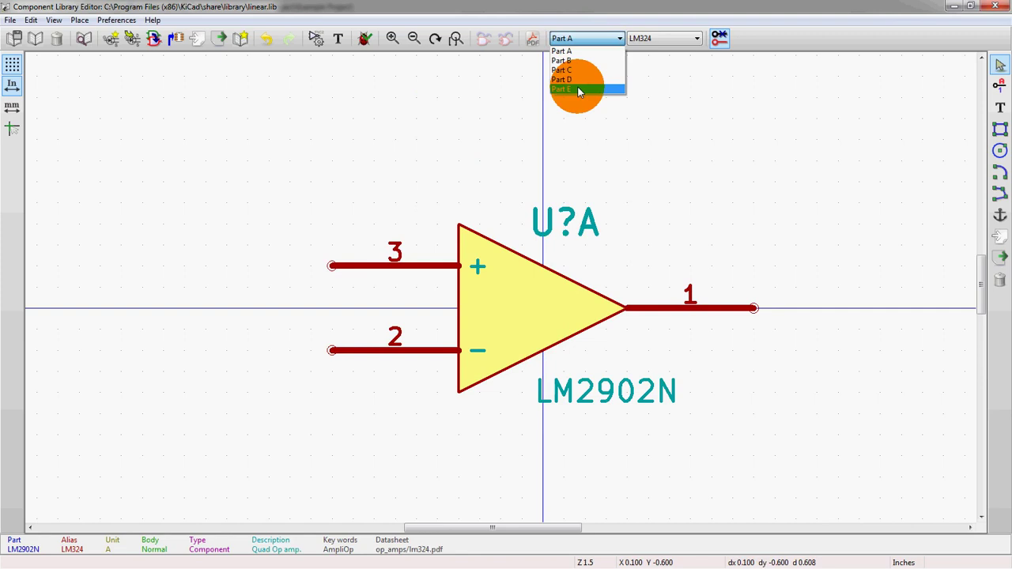
click(581, 81)
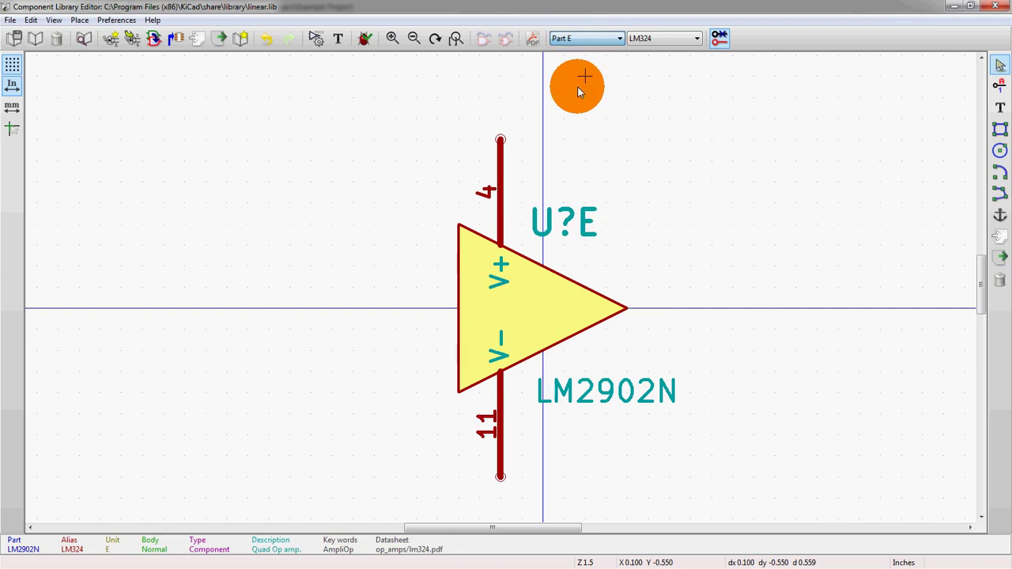
Inspect the triangle body's PolyLine properties and close them unchanged.
double_click(462, 393)
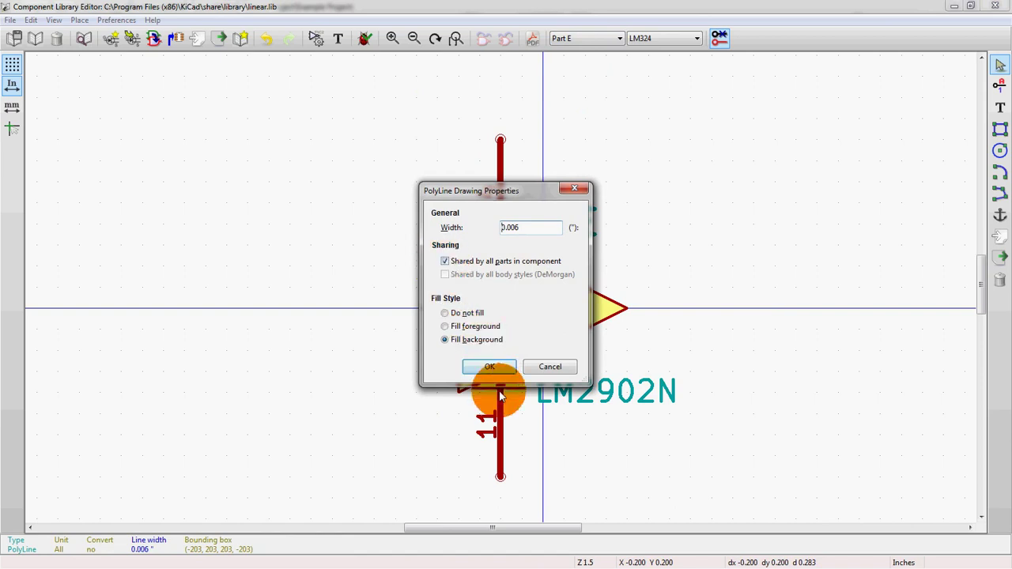
click(541, 366)
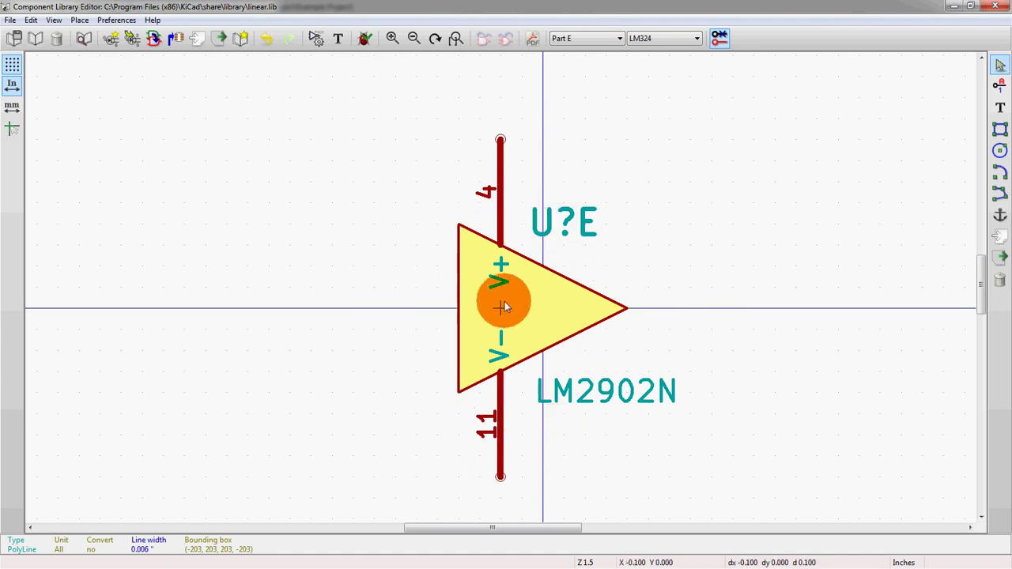
scroll(503, 296, up, 1)
scroll(506, 316, down, 1)
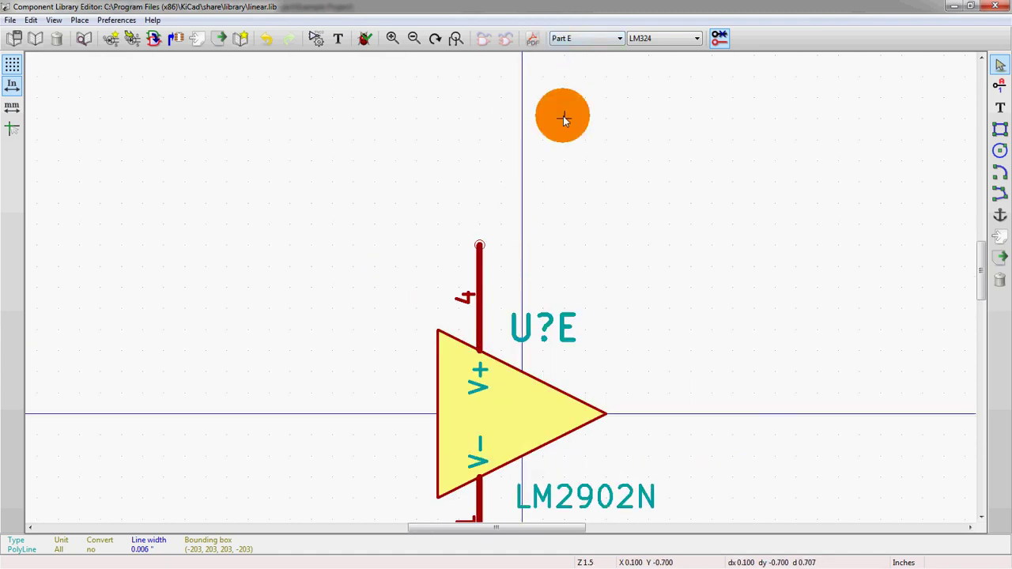
On Part A, uncheck 'Shared by all parts in component' for the triangle outline.
click(561, 38)
click(560, 51)
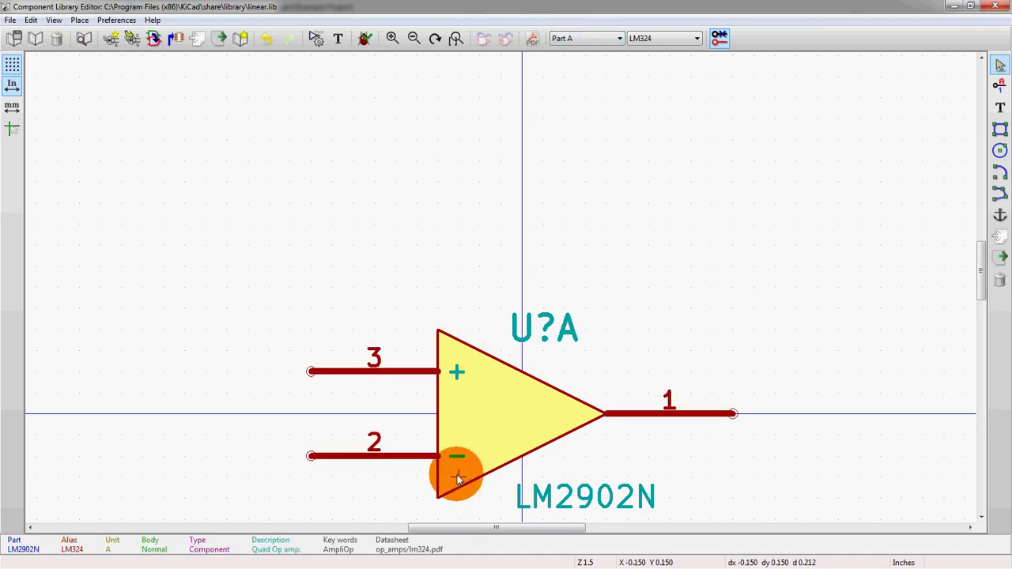
double_click(439, 498)
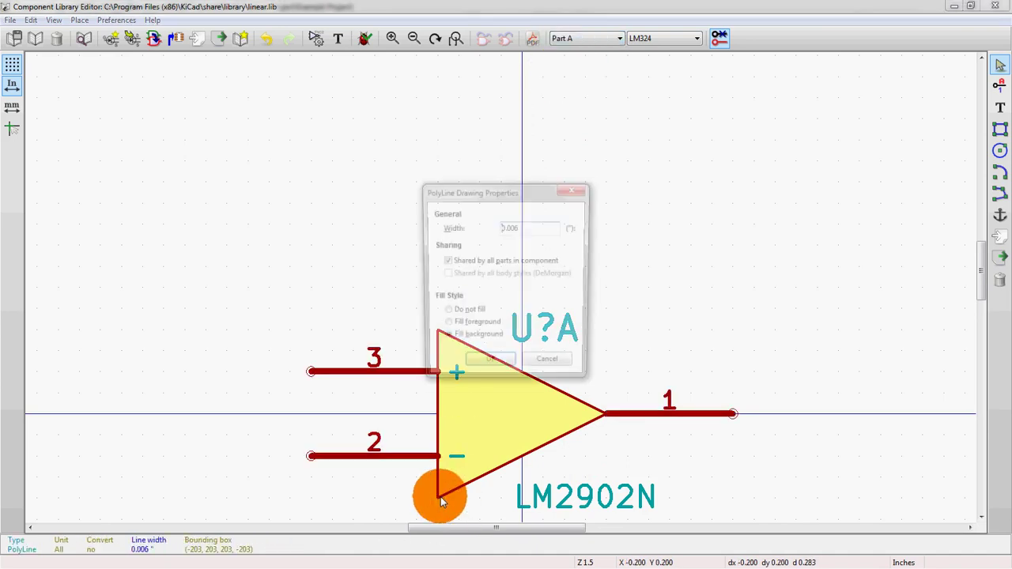
click(448, 265)
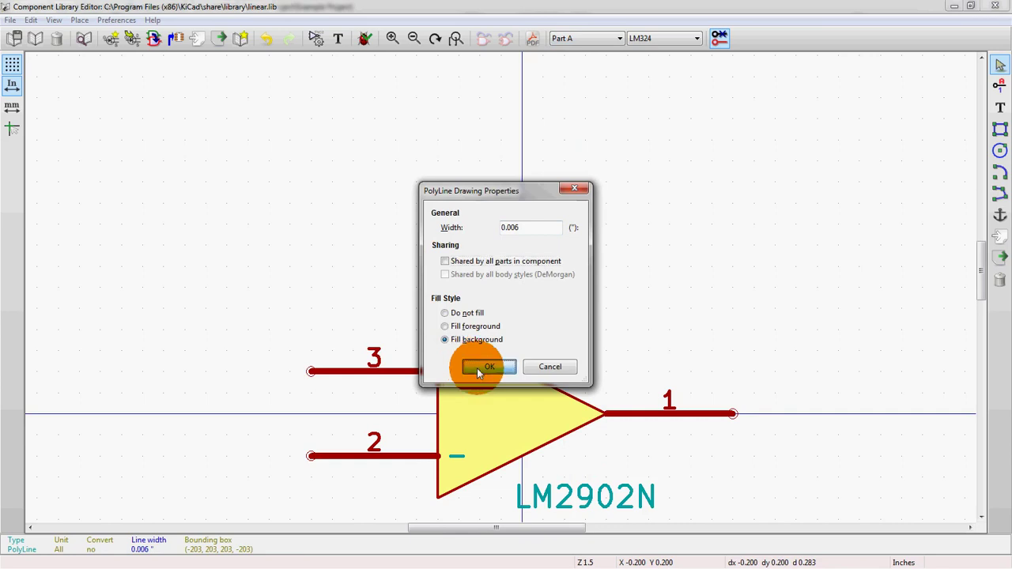
click(471, 369)
Compare Parts B and A, settling on Part B without a triangle body.
click(573, 38)
click(569, 61)
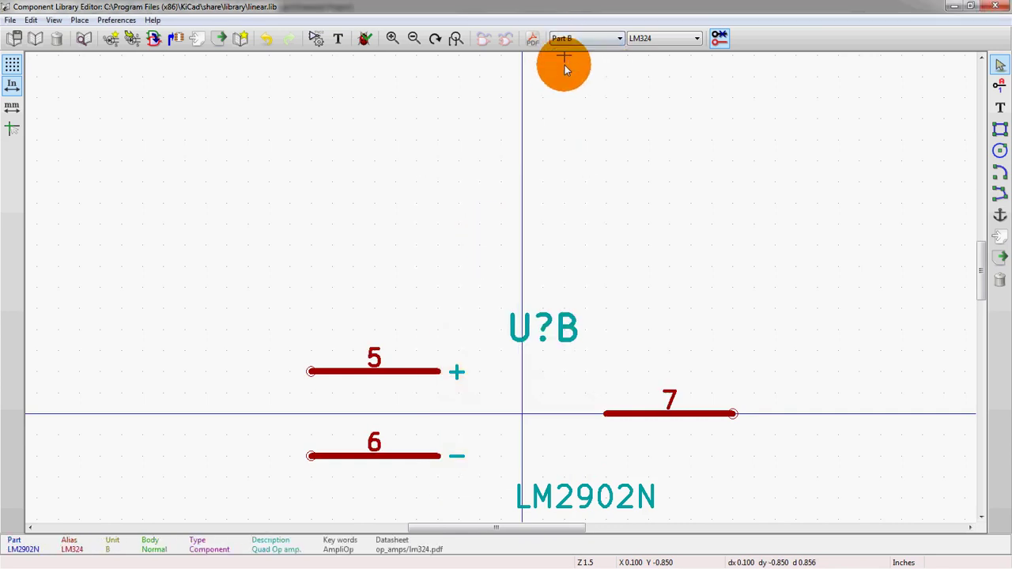
click(563, 38)
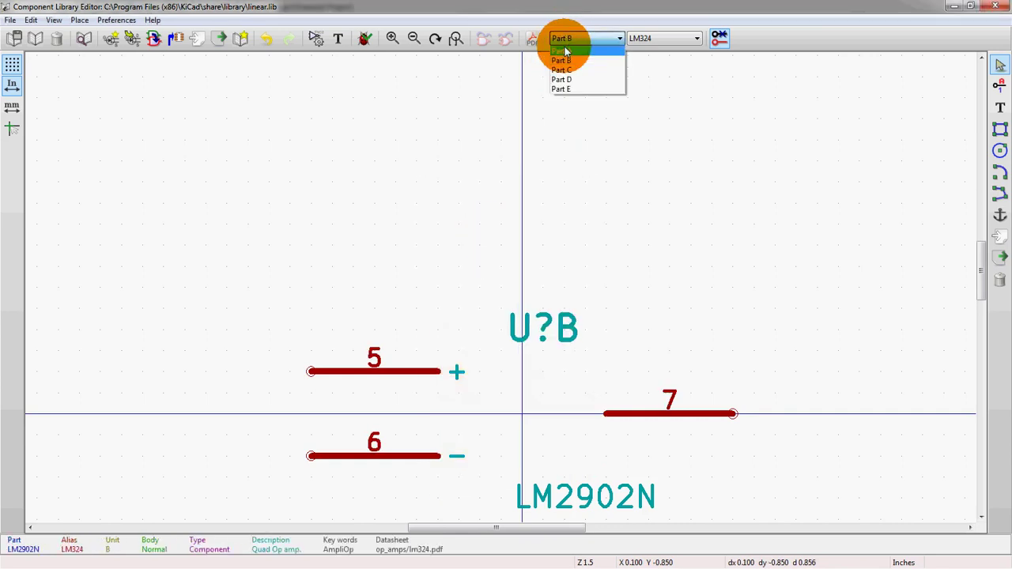
click(565, 48)
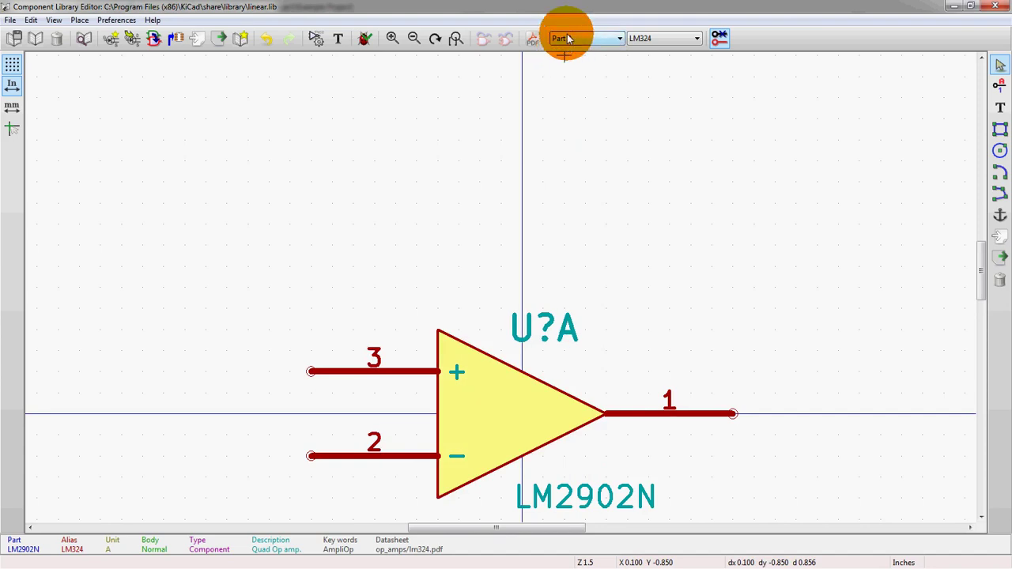
click(568, 40)
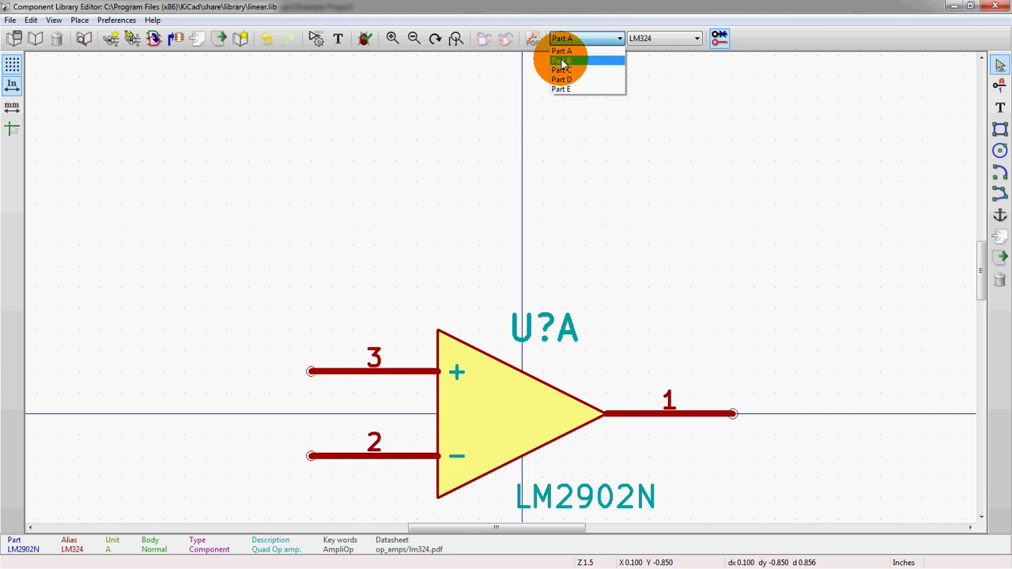
click(562, 61)
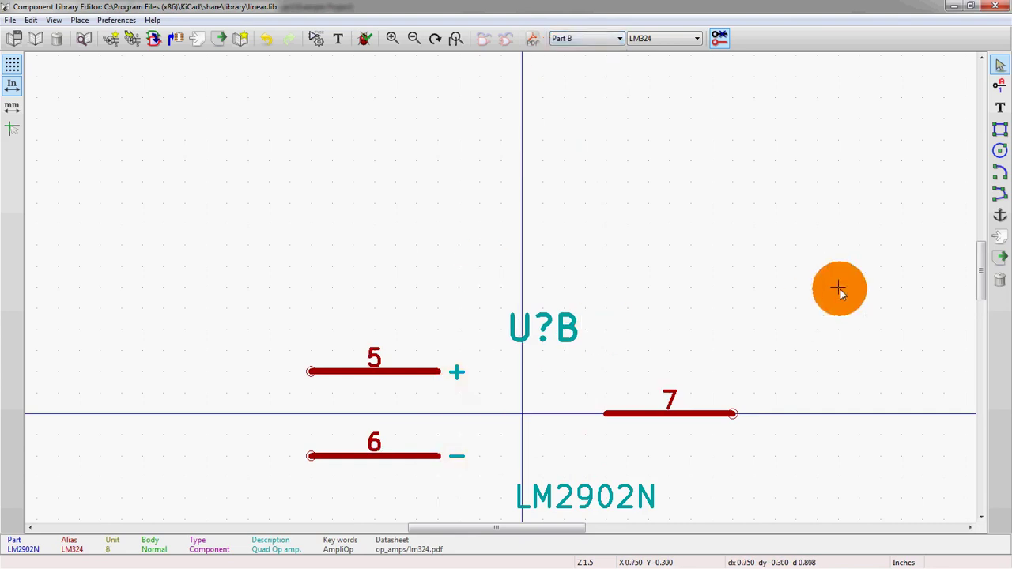
Draw a closed triangle outline on unit B joining pins 5, 6 and 7.
click(998, 194)
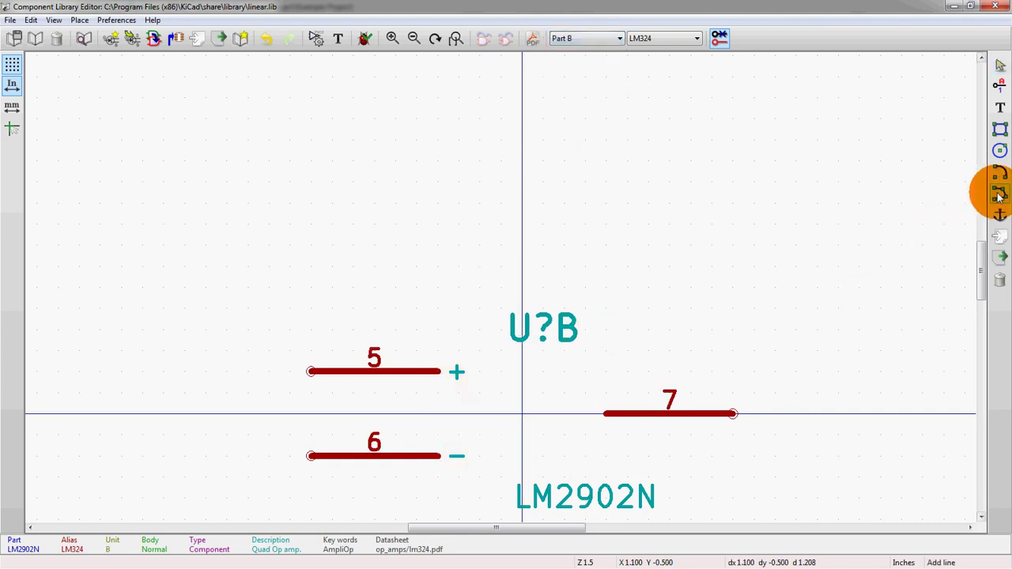
click(437, 497)
click(437, 328)
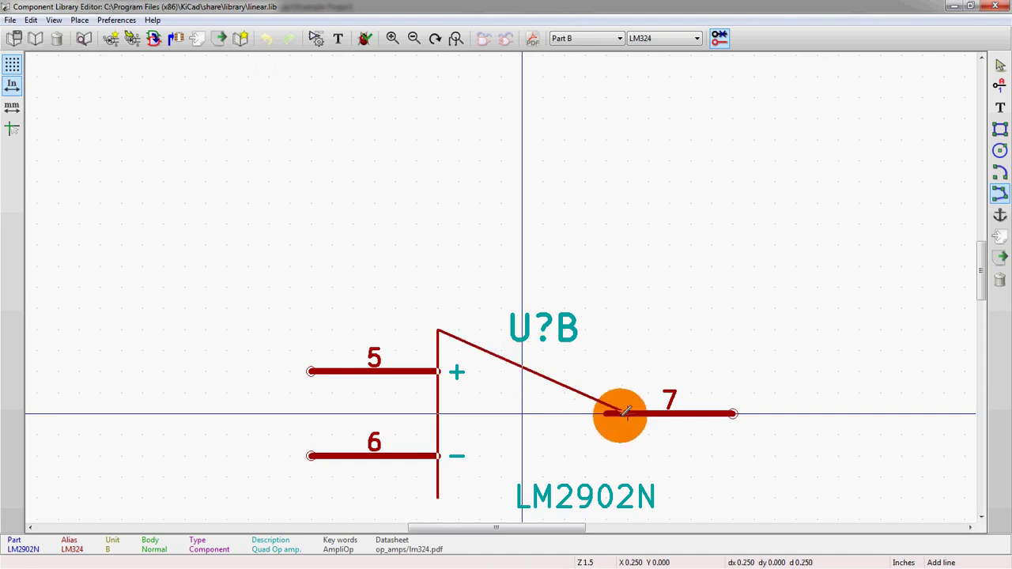
click(605, 414)
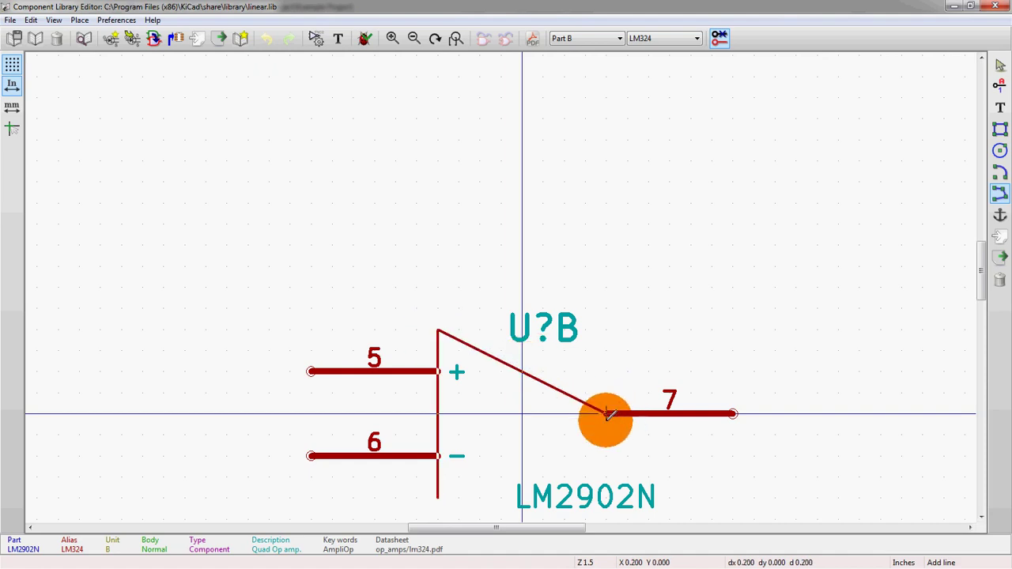
double_click(438, 496)
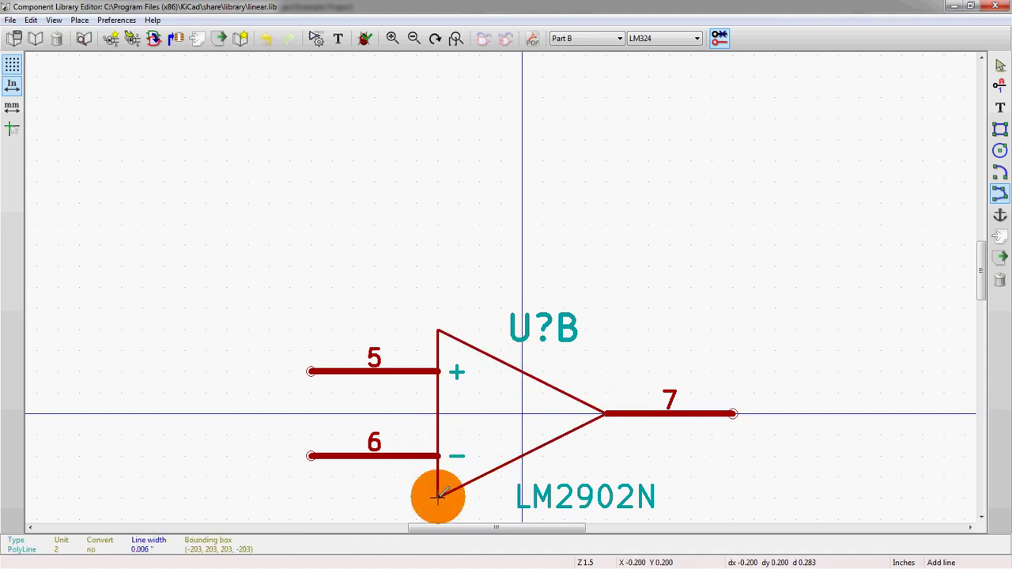
Set unit B's triangle line options to Fill background.
right_click(437, 497)
click(481, 292)
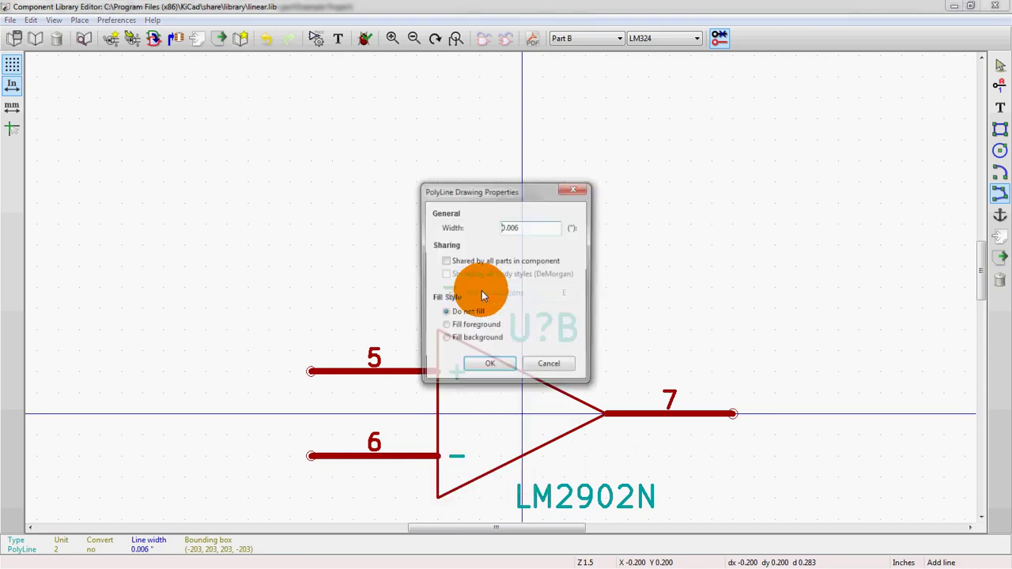
click(465, 342)
click(483, 365)
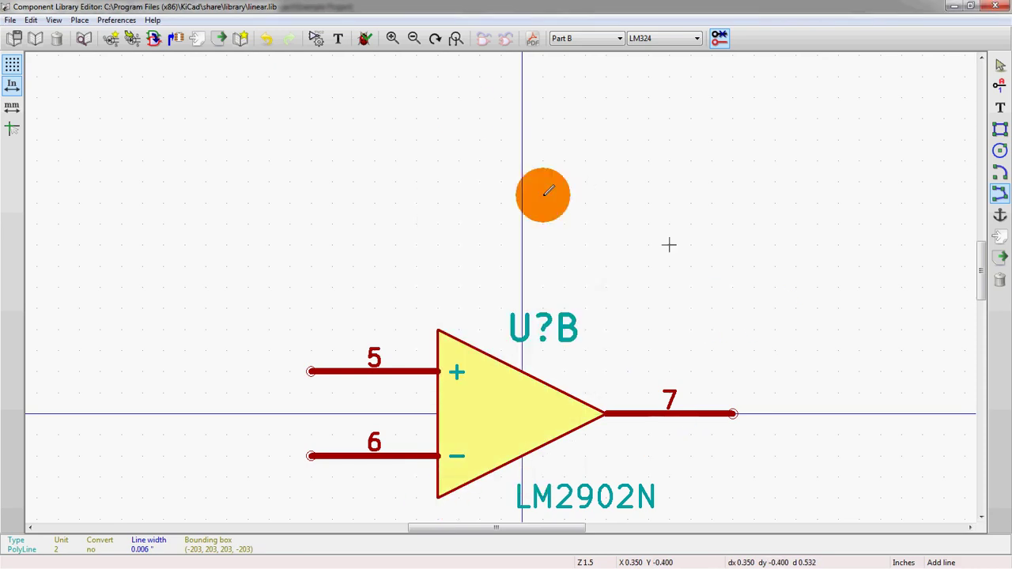
Switch to unit C and draw a yellow background-filled triangle joining pins 10, 9 and 8.
click(560, 37)
click(558, 73)
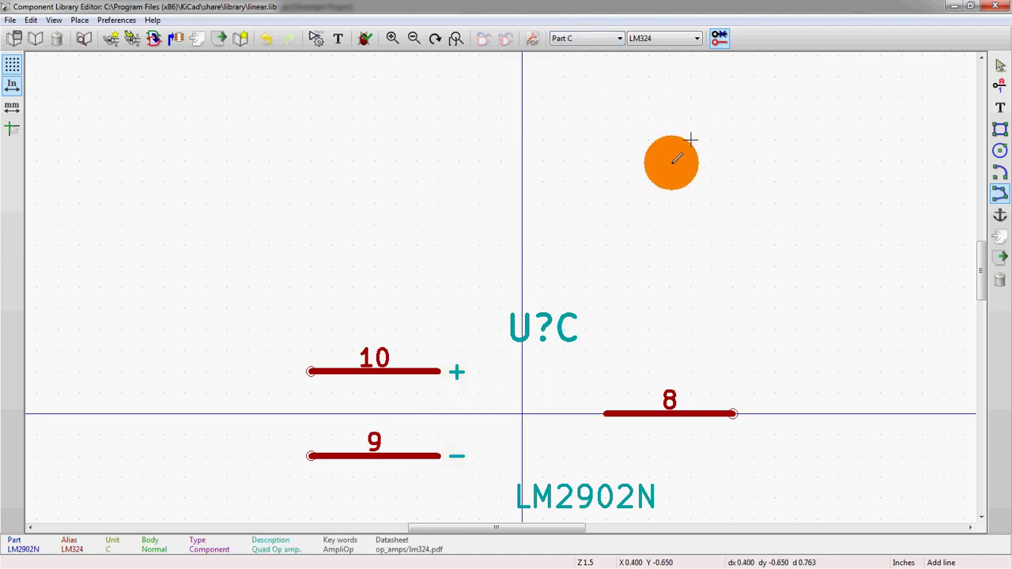
click(437, 498)
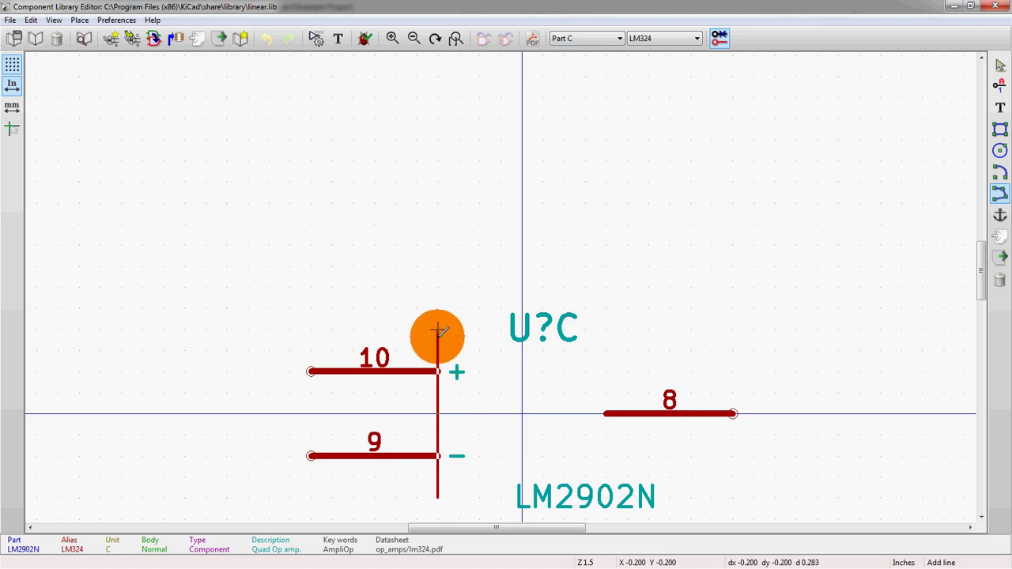
click(437, 330)
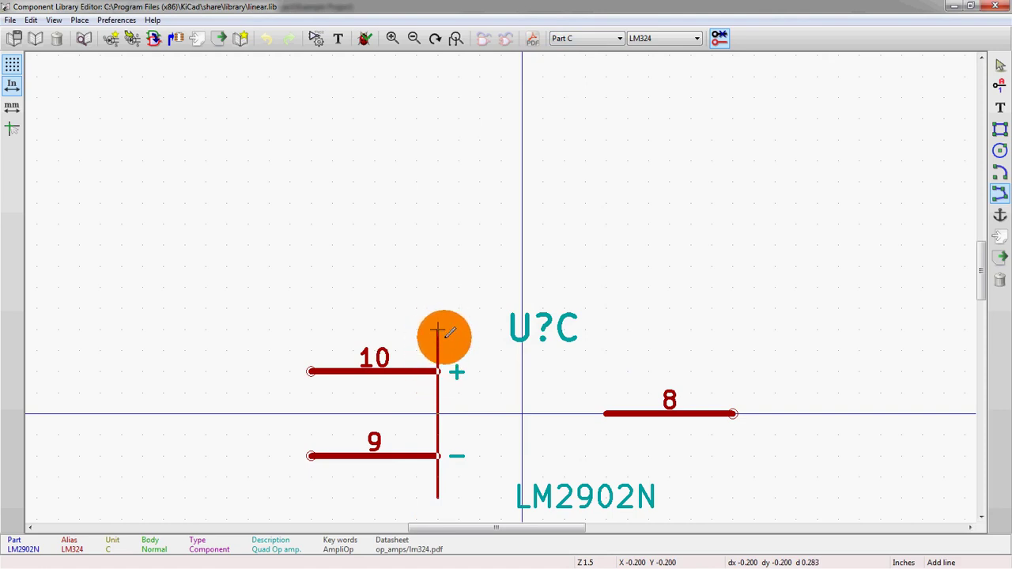
click(603, 413)
double_click(433, 494)
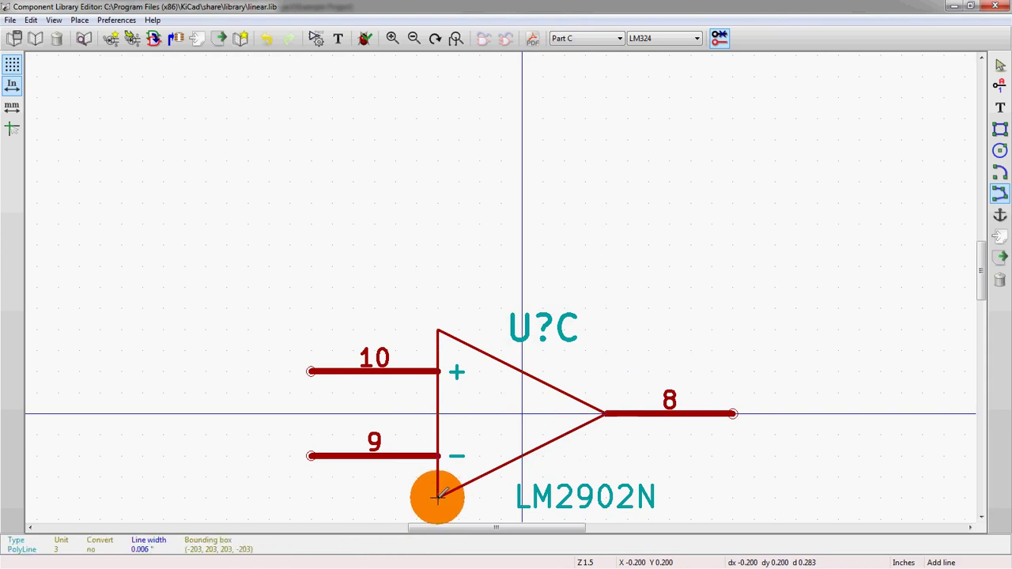
double_click(430, 492)
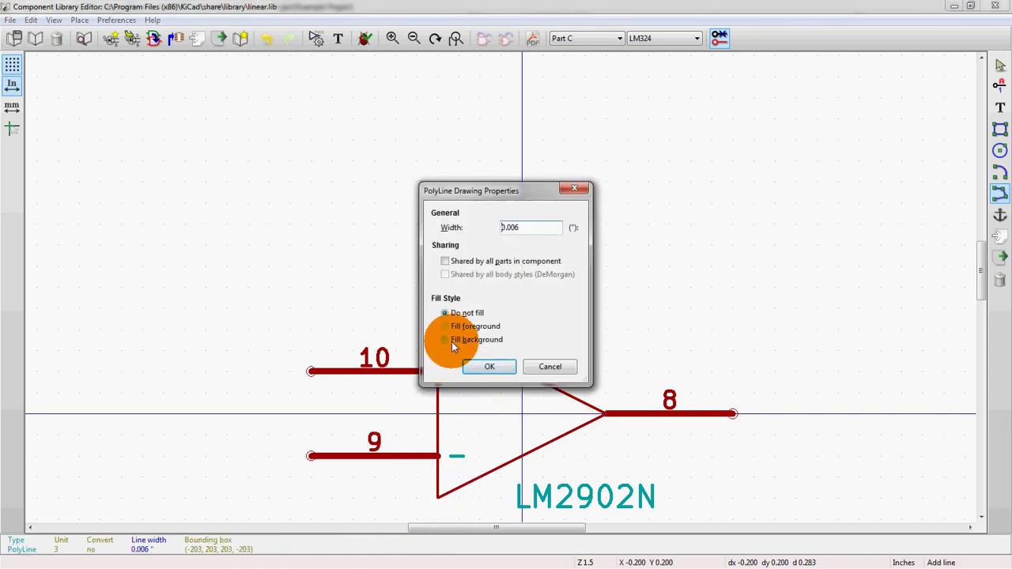
click(451, 342)
click(475, 367)
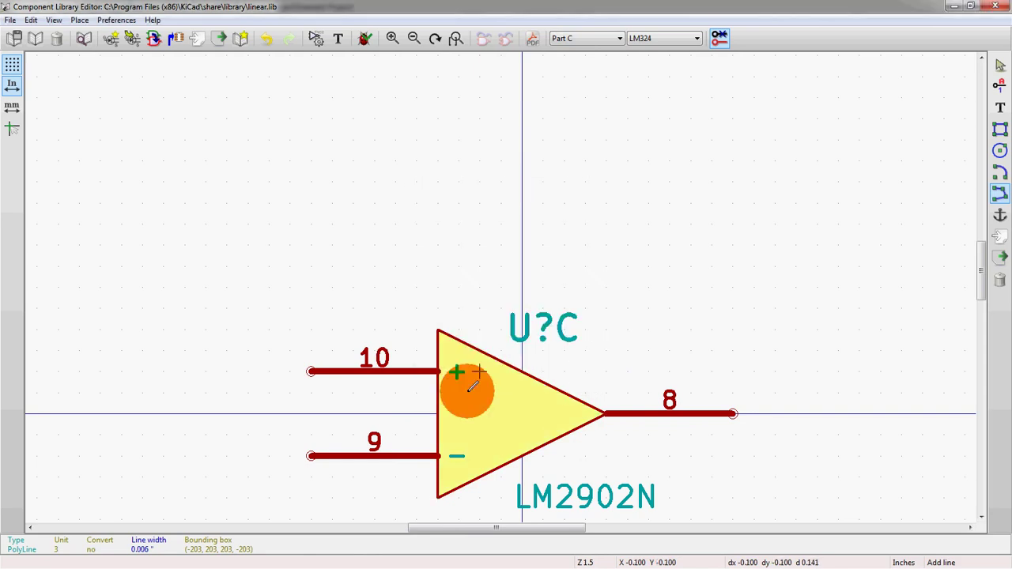
Switch to unit D and draw a yellow background-filled triangle joining pins 12, 13 and 14.
click(560, 38)
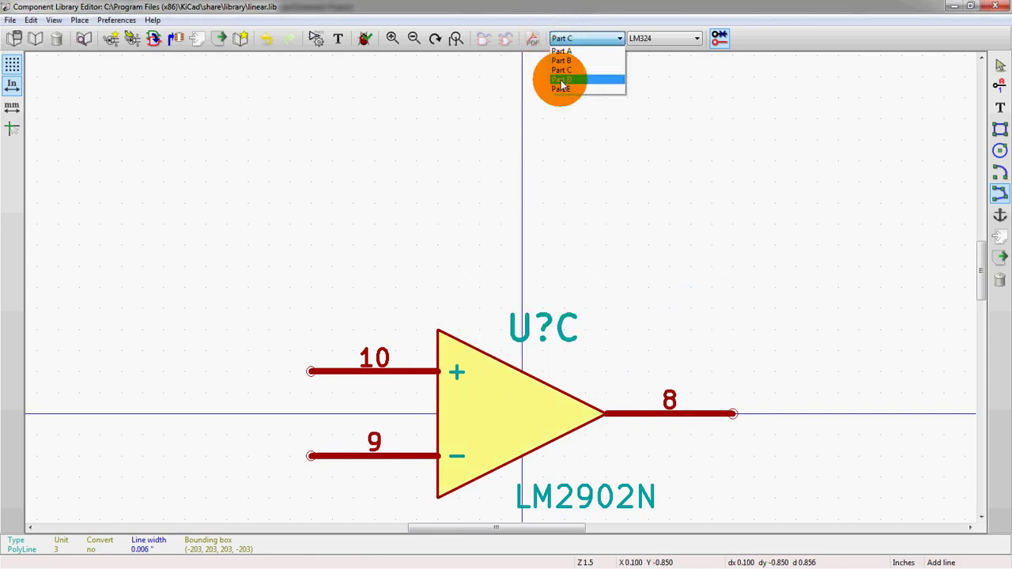
click(563, 82)
click(437, 498)
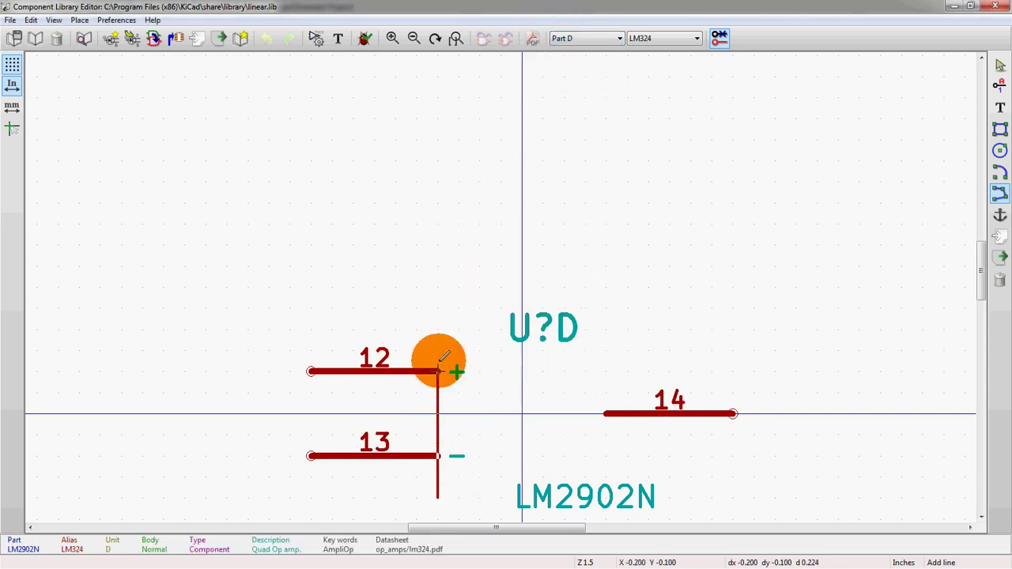
click(437, 331)
click(605, 413)
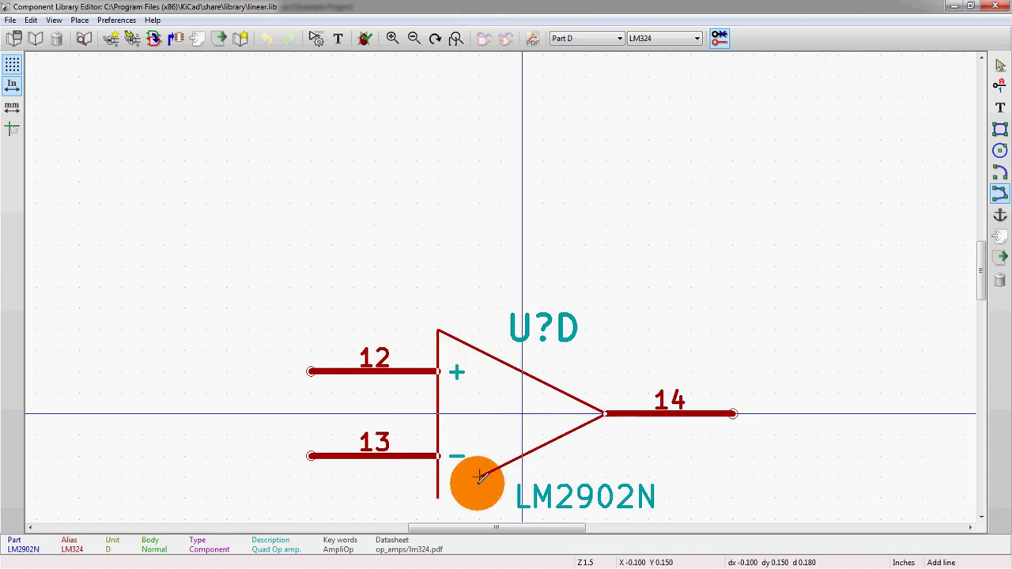
double_click(441, 497)
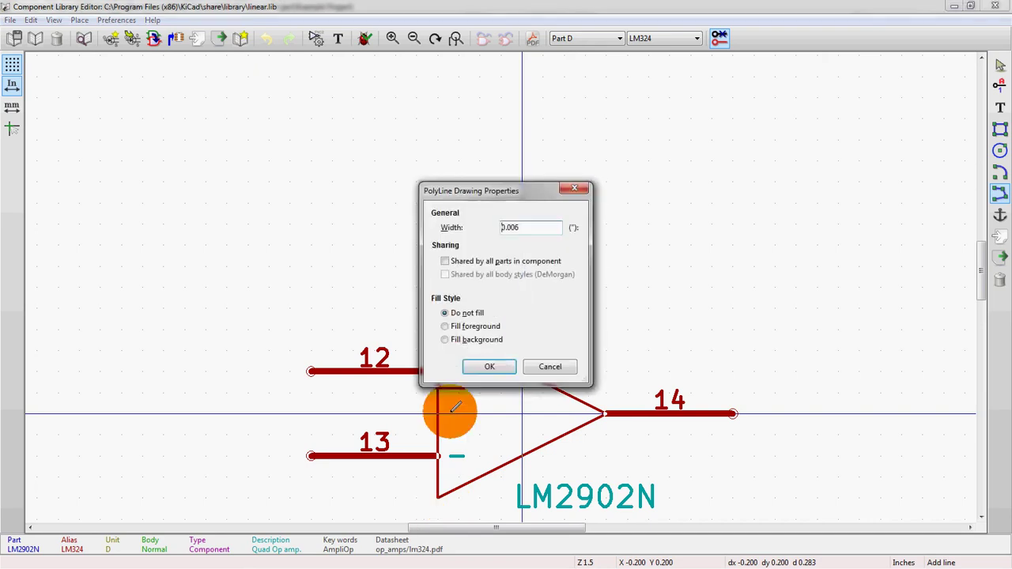
click(464, 339)
click(489, 366)
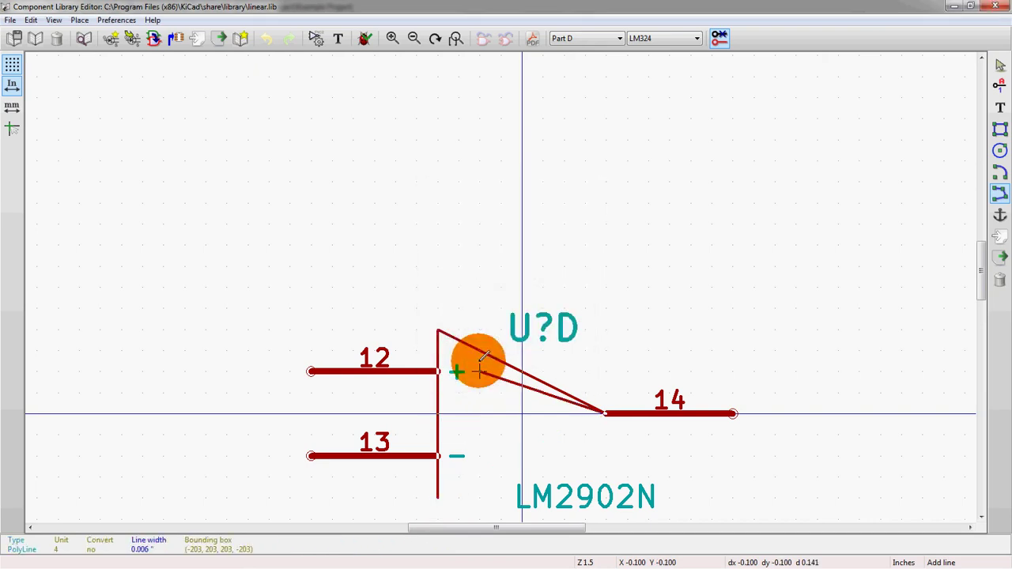
double_click(437, 496)
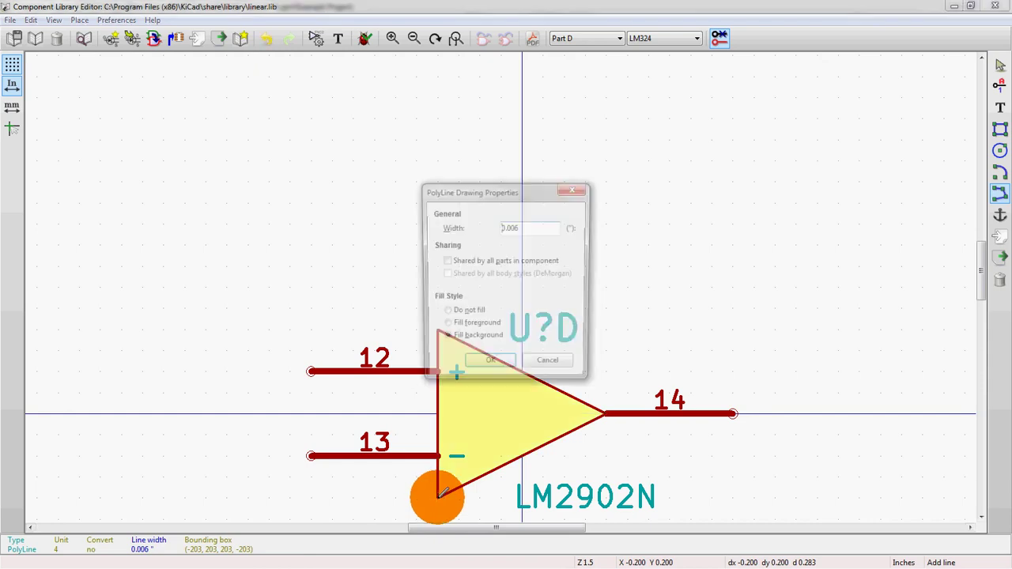
click(478, 364)
Zoom out and step through units A, B, C and D to check each triangle body.
scroll(496, 287, down, 1)
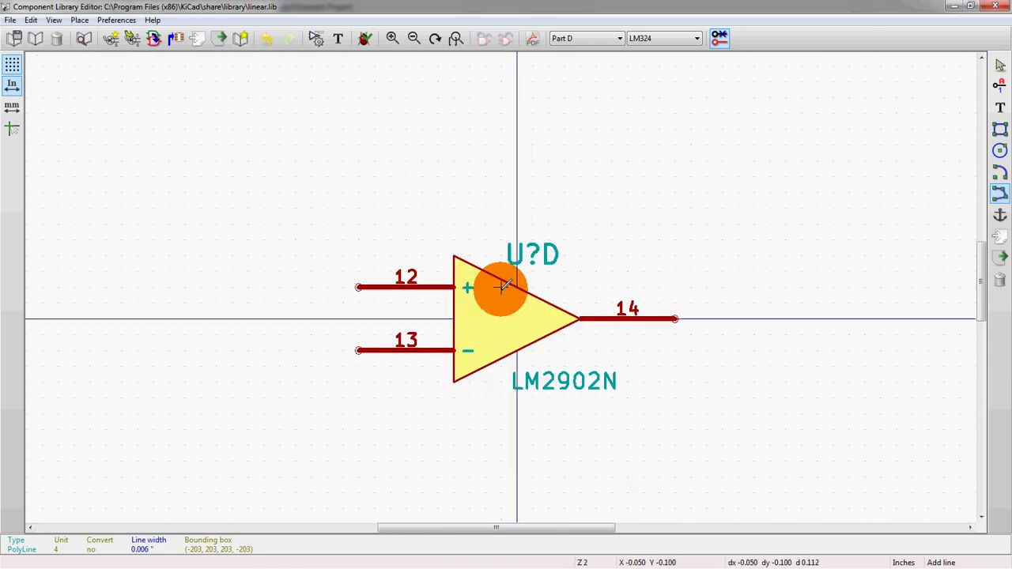
click(563, 38)
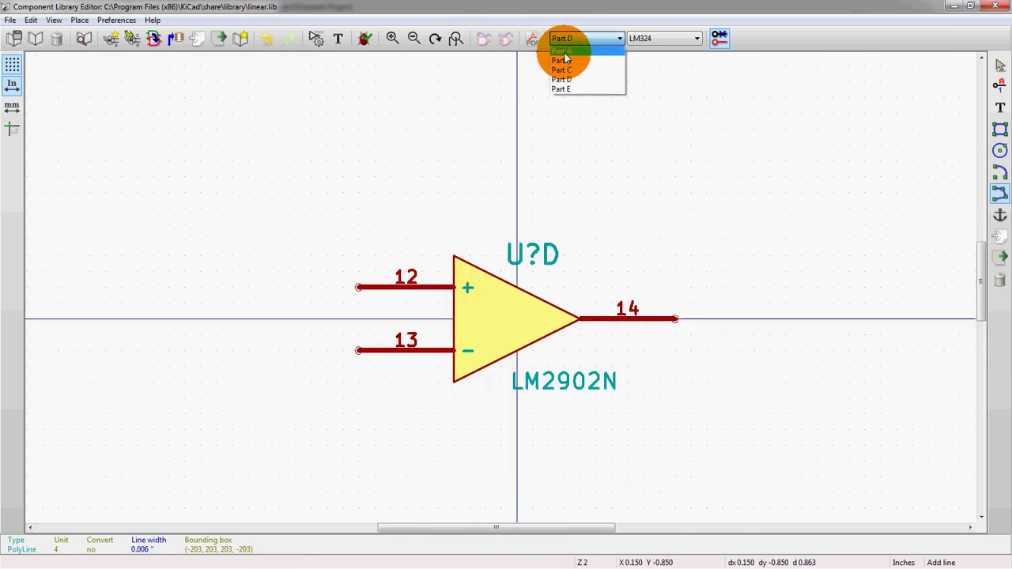
click(566, 50)
click(565, 41)
click(563, 60)
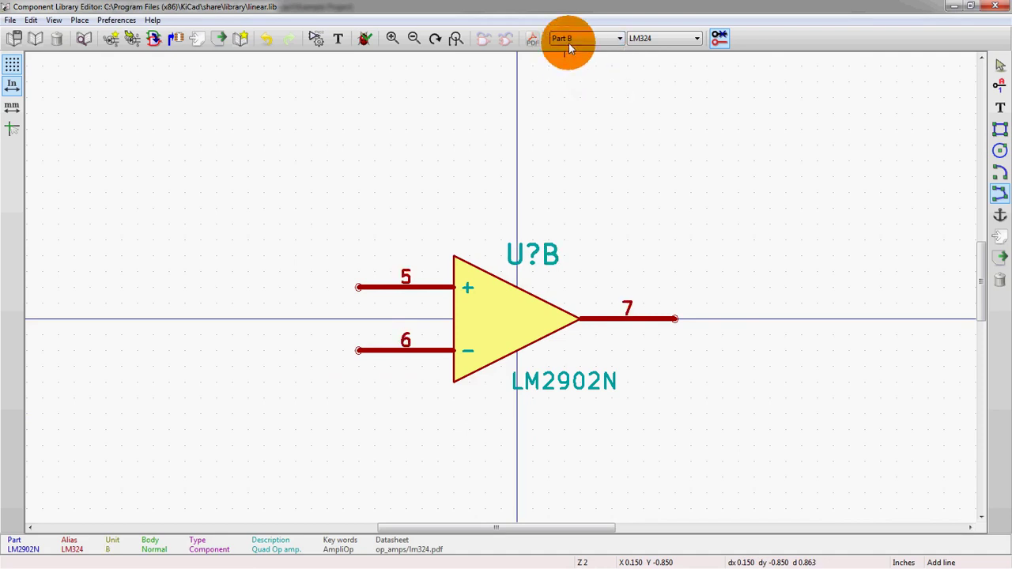
click(569, 42)
click(564, 70)
click(560, 40)
click(570, 79)
click(564, 36)
On power unit E, draw a yellow background-filled rectangle between the power pins.
click(573, 90)
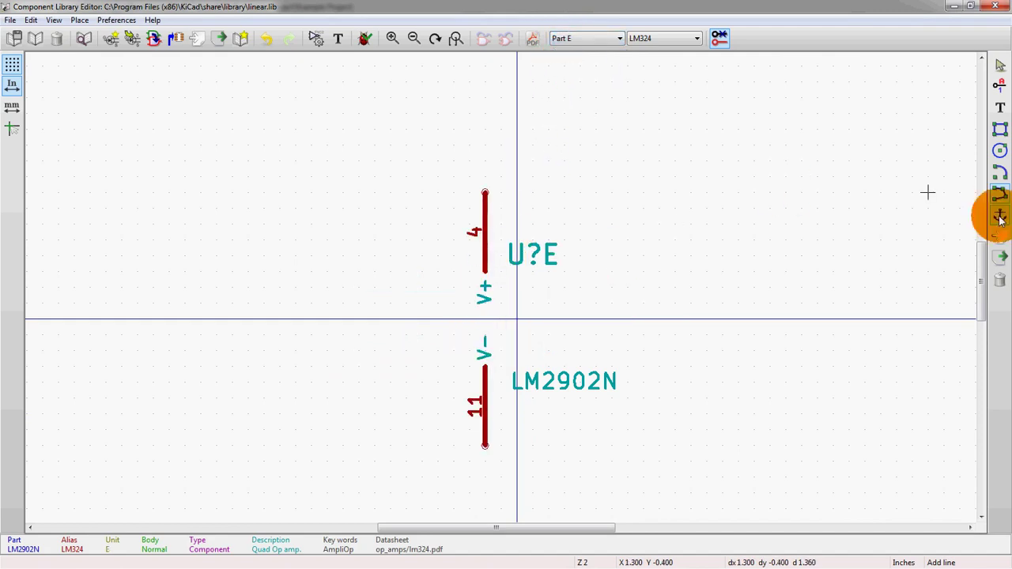
click(1000, 129)
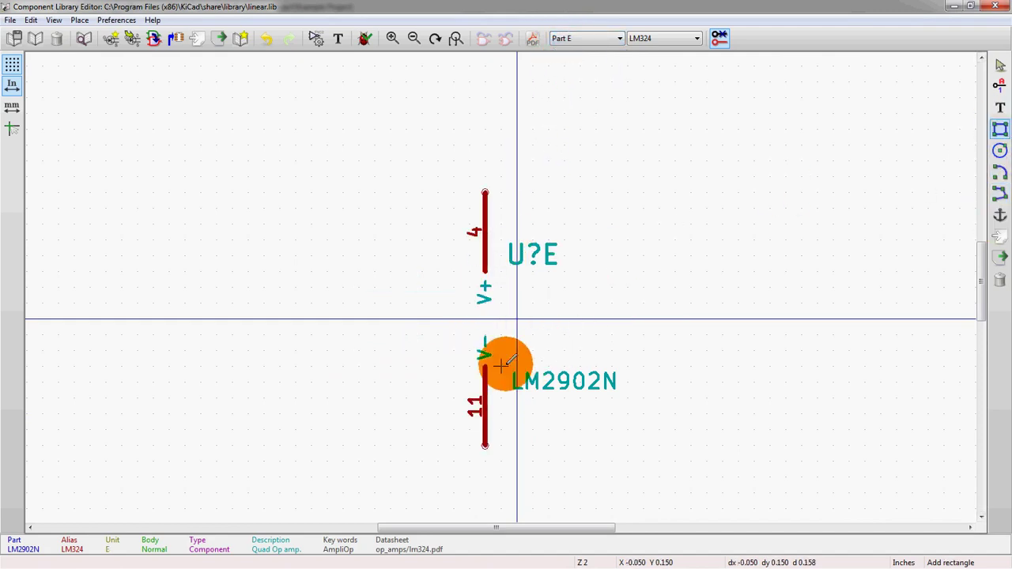
click(422, 366)
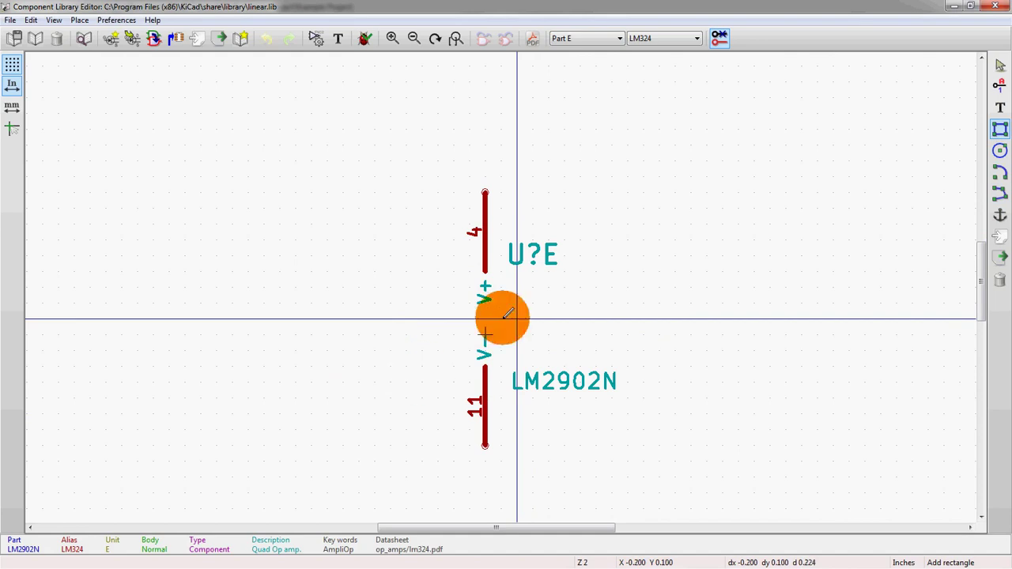
click(549, 271)
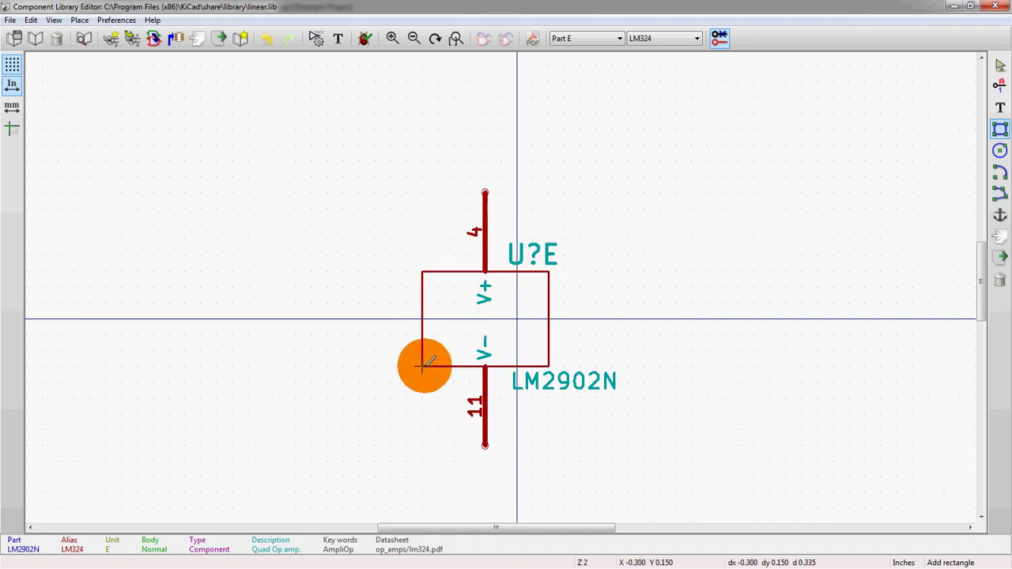
double_click(429, 362)
click(466, 339)
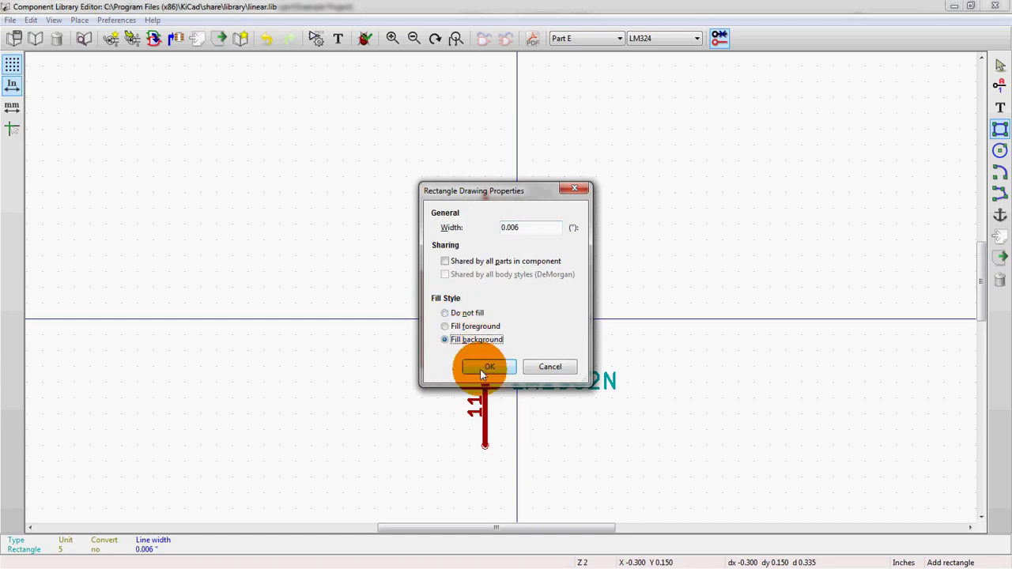
click(482, 368)
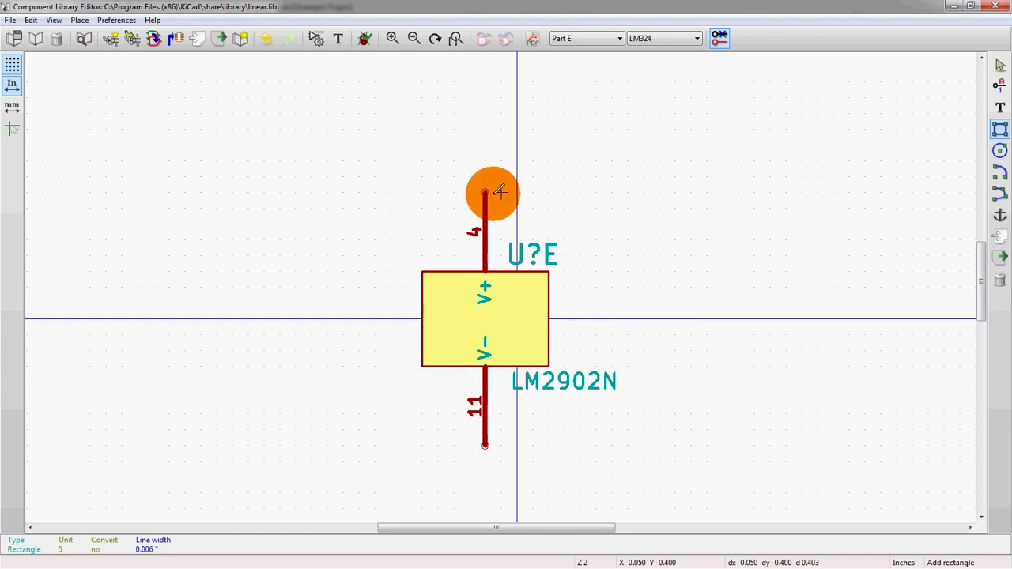
Switch to unit D and back to unit E, then start loading another component.
click(607, 39)
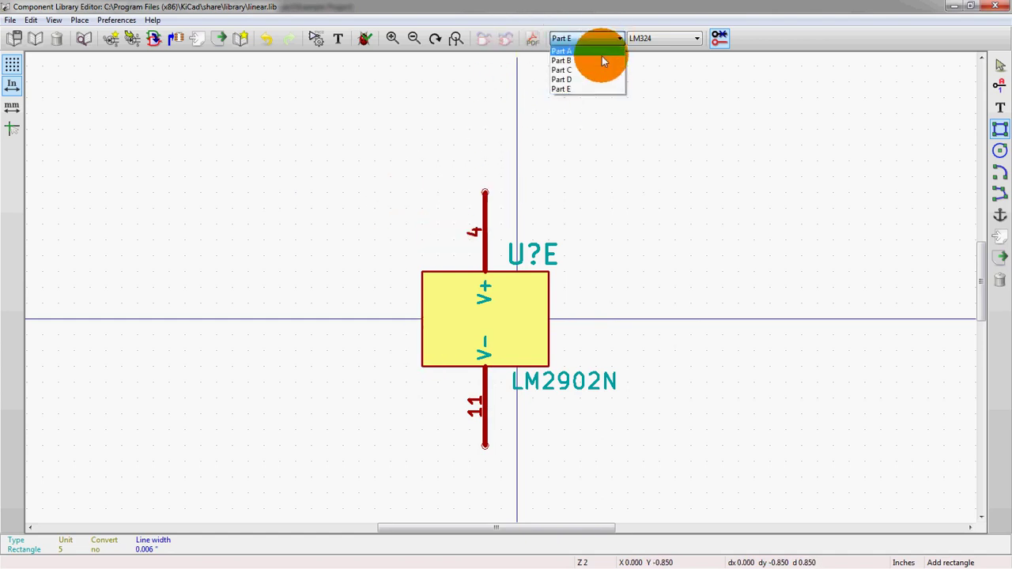
click(592, 79)
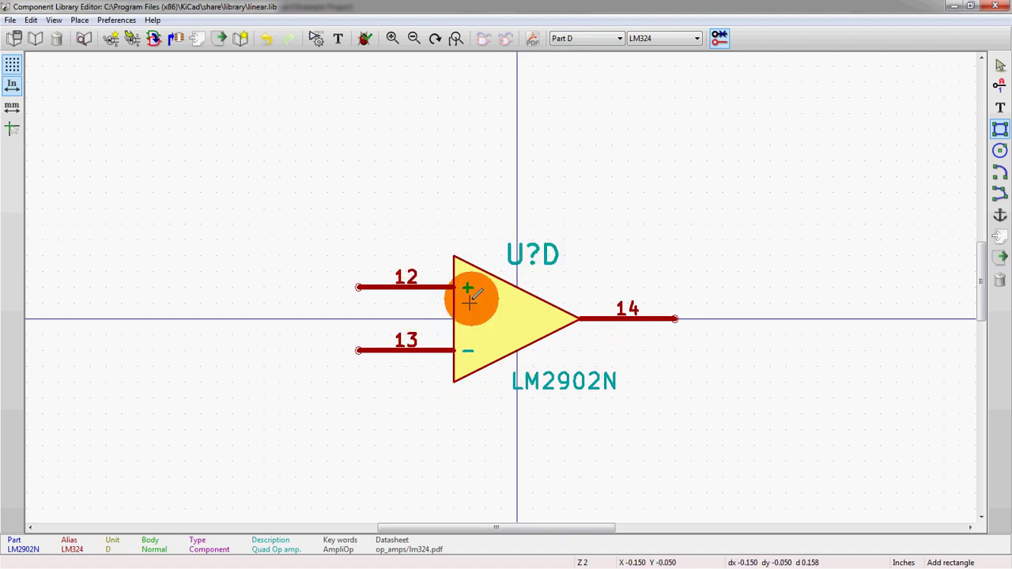
click(571, 38)
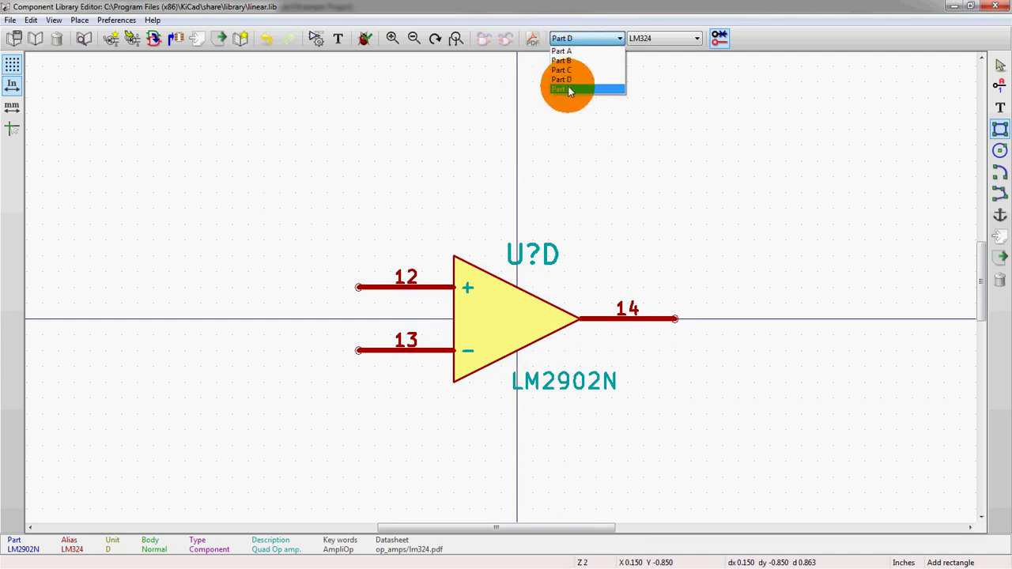
click(569, 89)
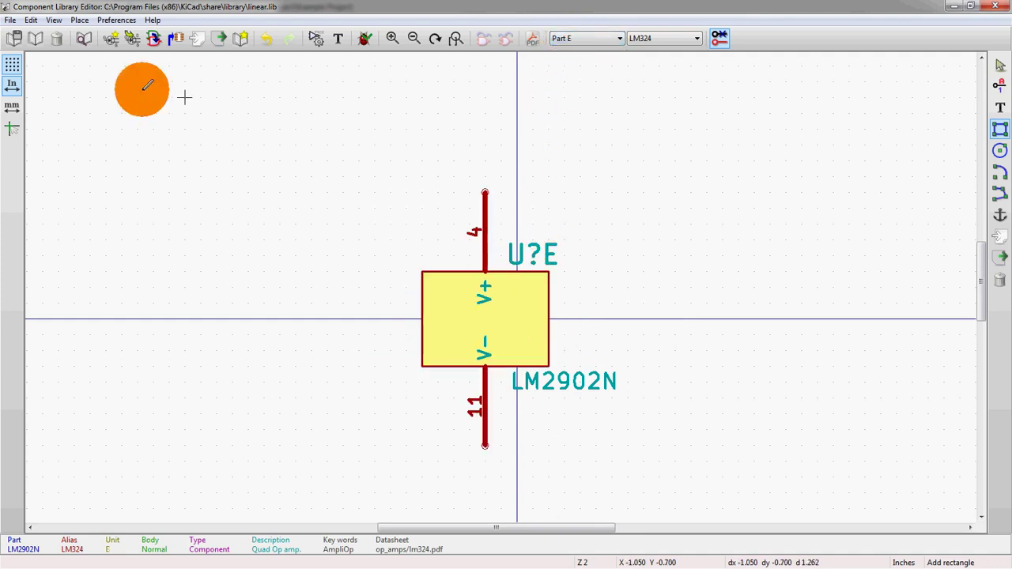
click(132, 39)
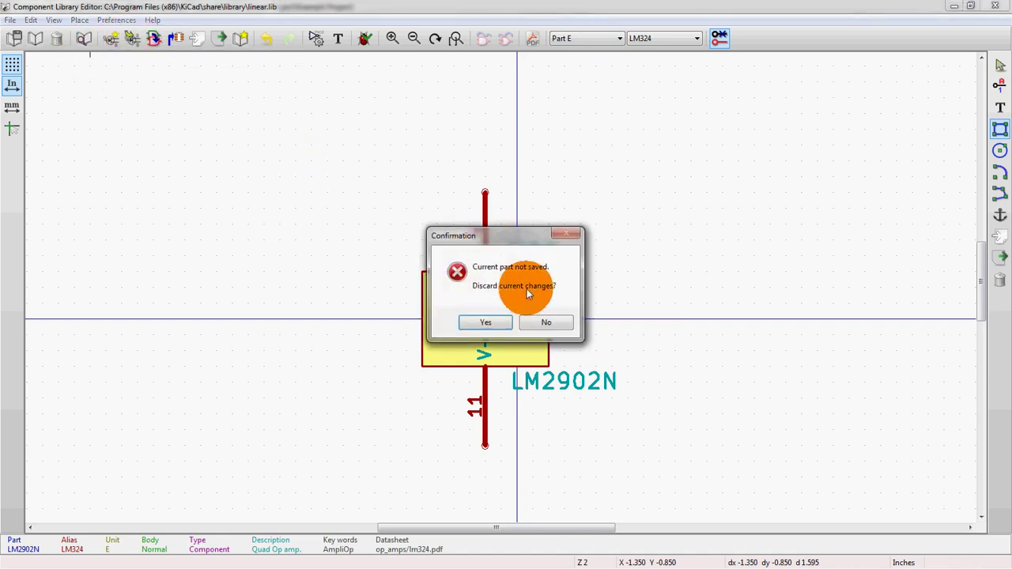
Keep the changes and copy the symbol as new component LM324-2, removing conflicting aliases.
click(545, 324)
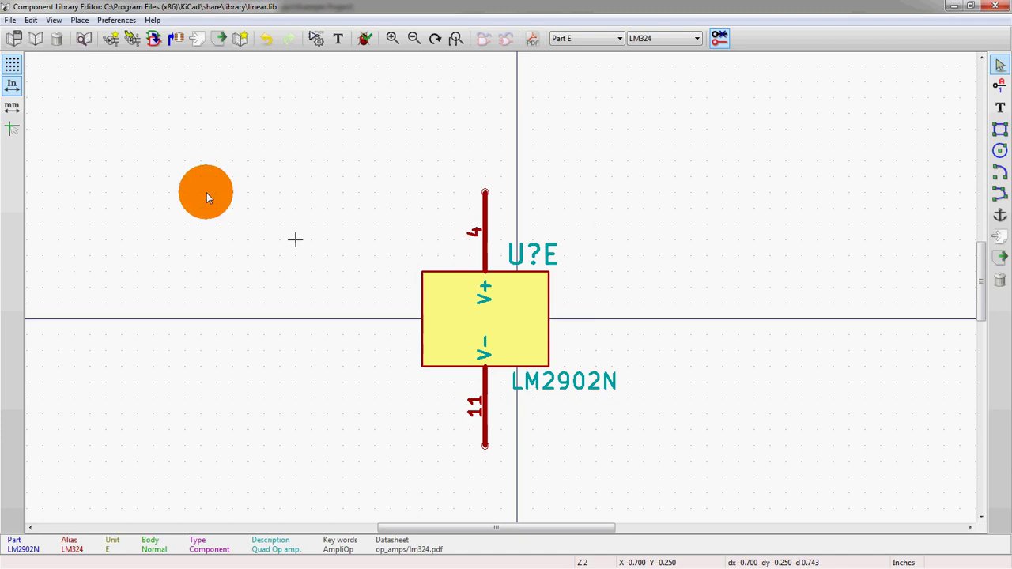
click(152, 39)
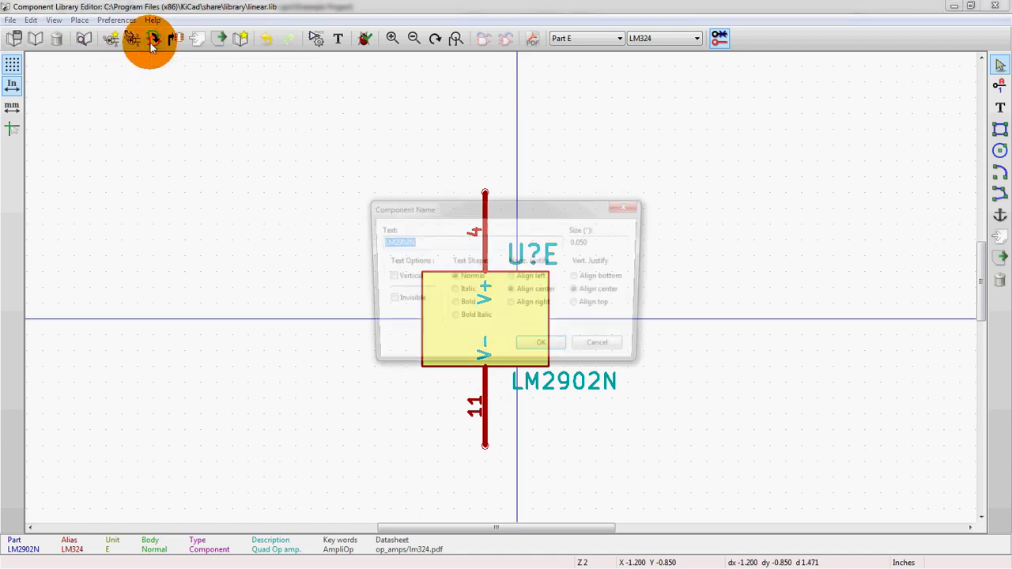
drag(387, 242, 413, 242)
text(324)
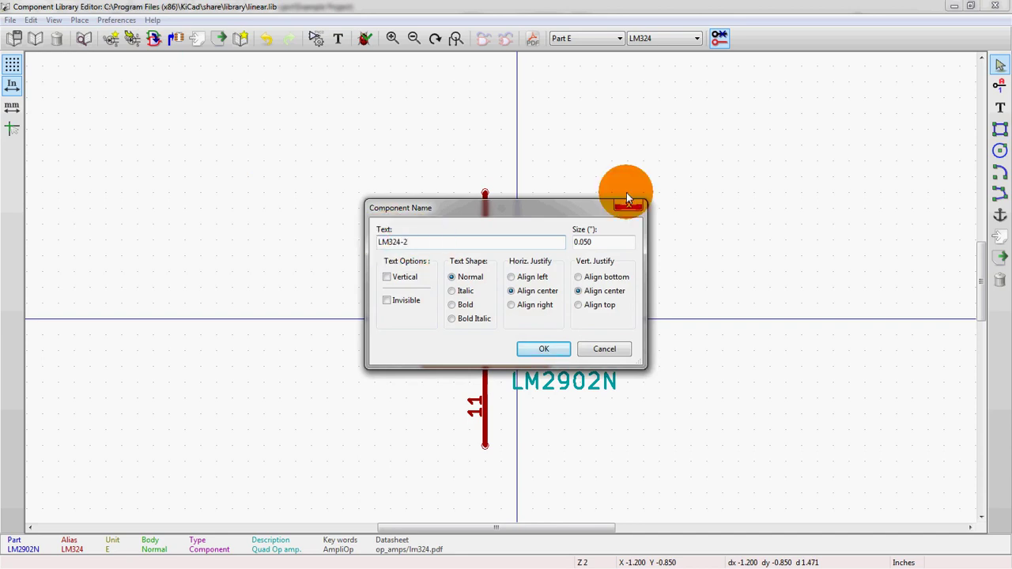
text(-2)
key(Return)
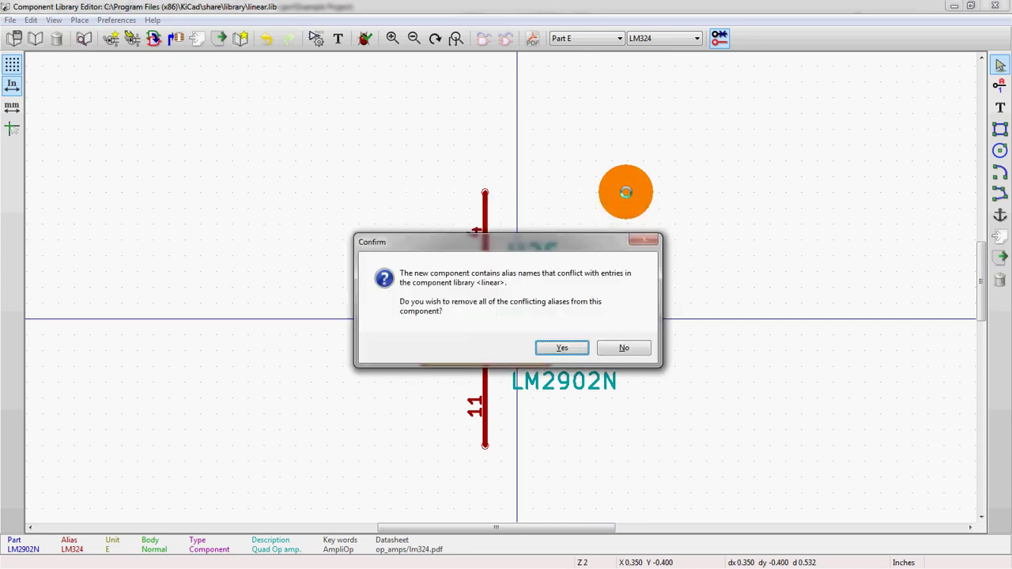
click(560, 350)
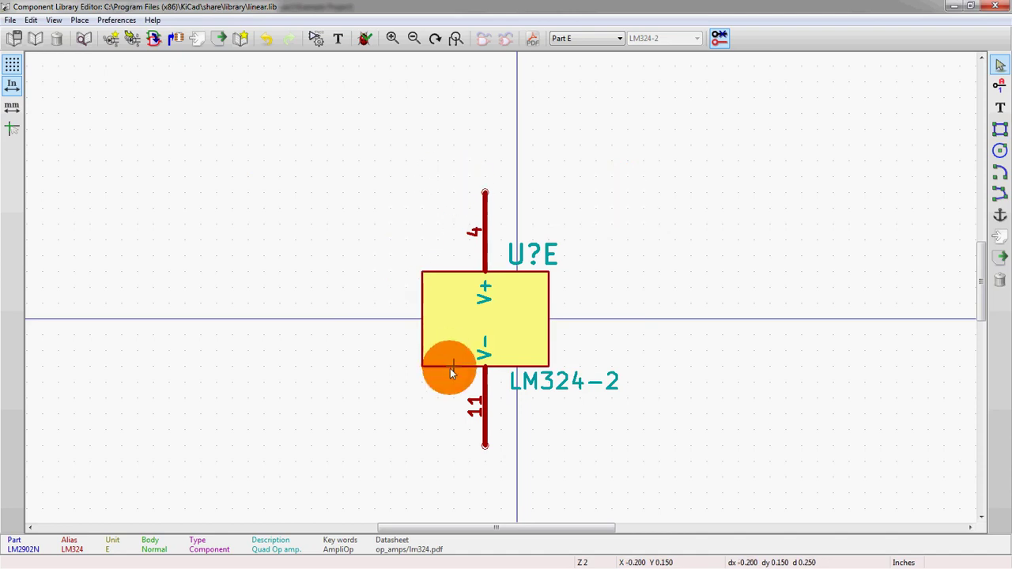
Create new component Test with 3 parts per package, locked against swapping.
click(112, 40)
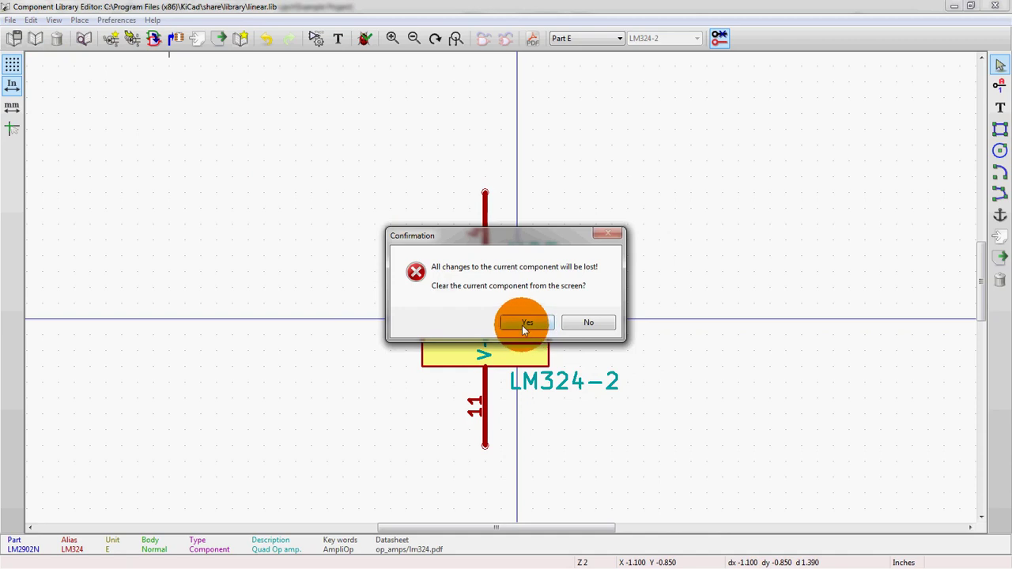
click(523, 324)
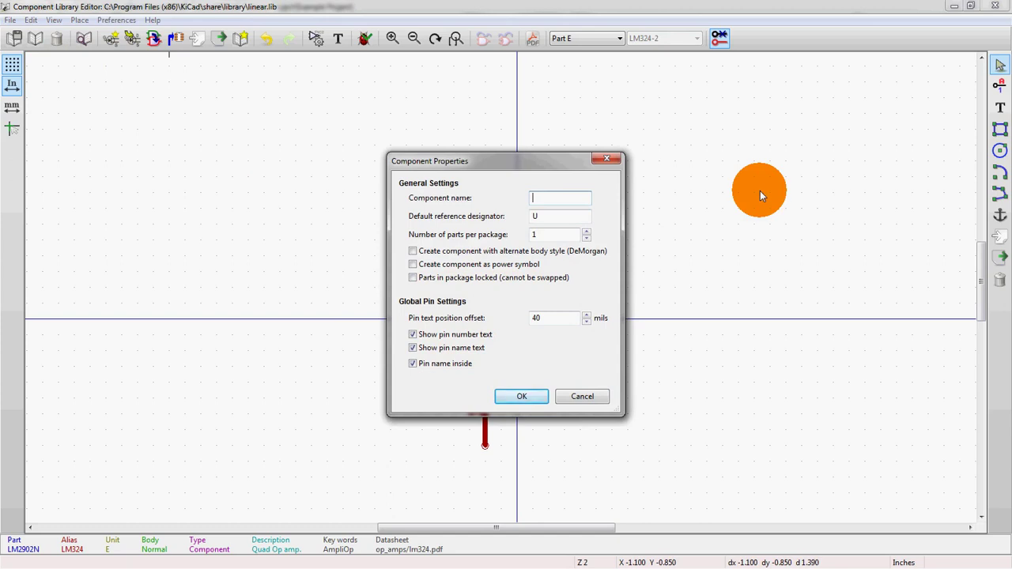
key(Tab)
key(Tab)
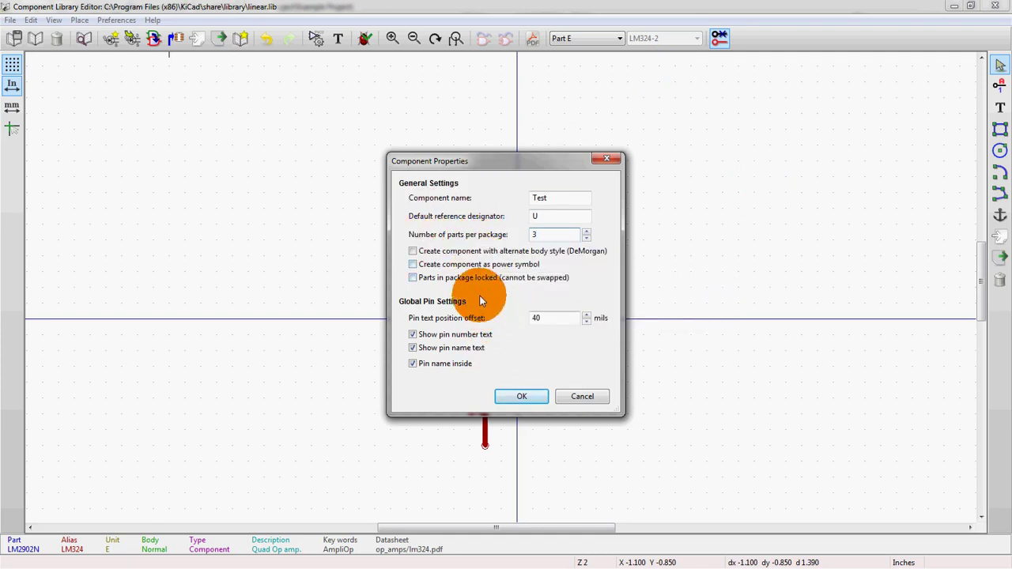
click(450, 277)
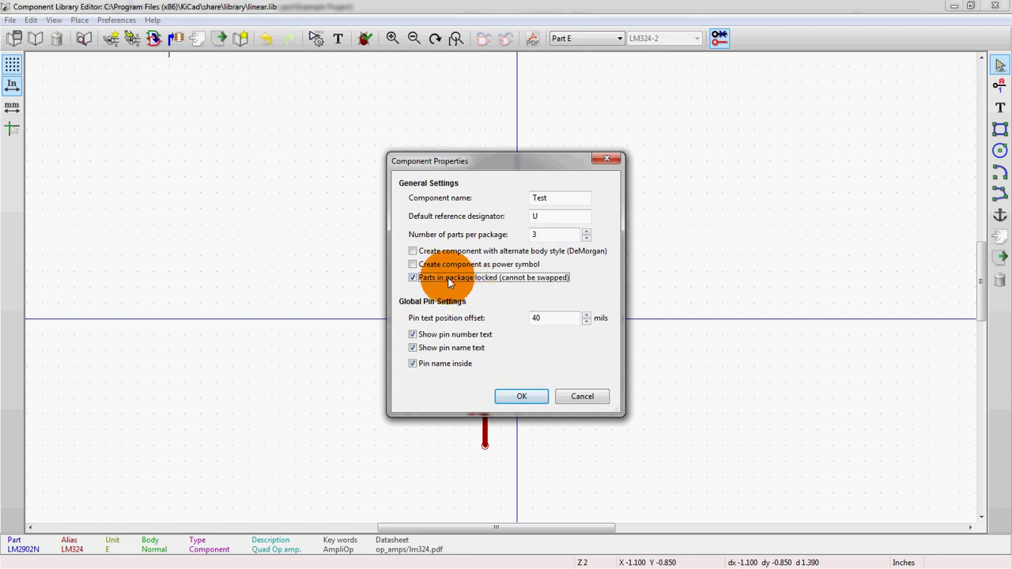
mouse_move(456, 301)
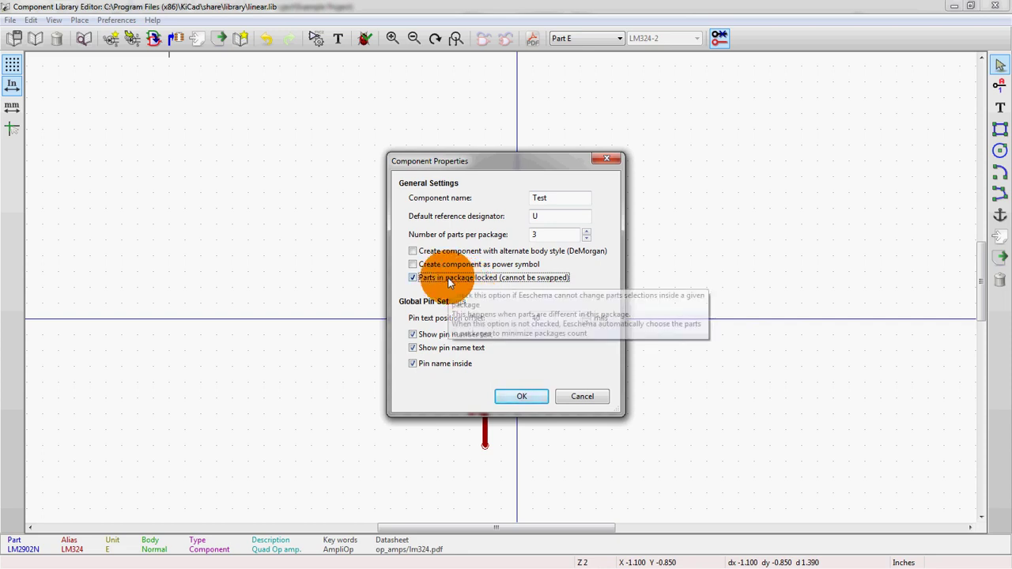
click(512, 400)
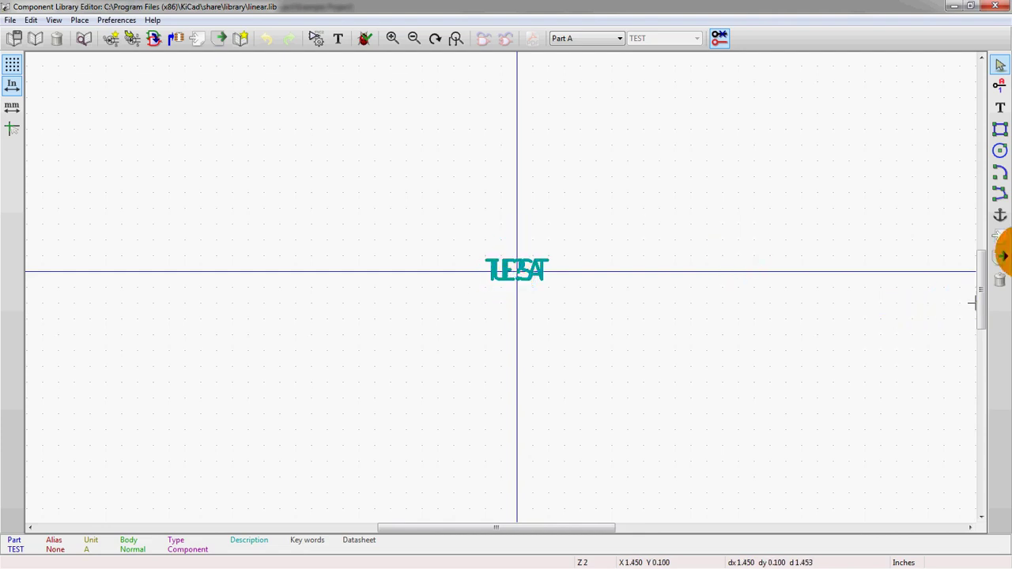
Draw a square body outline and give it a yellow background fill.
click(999, 193)
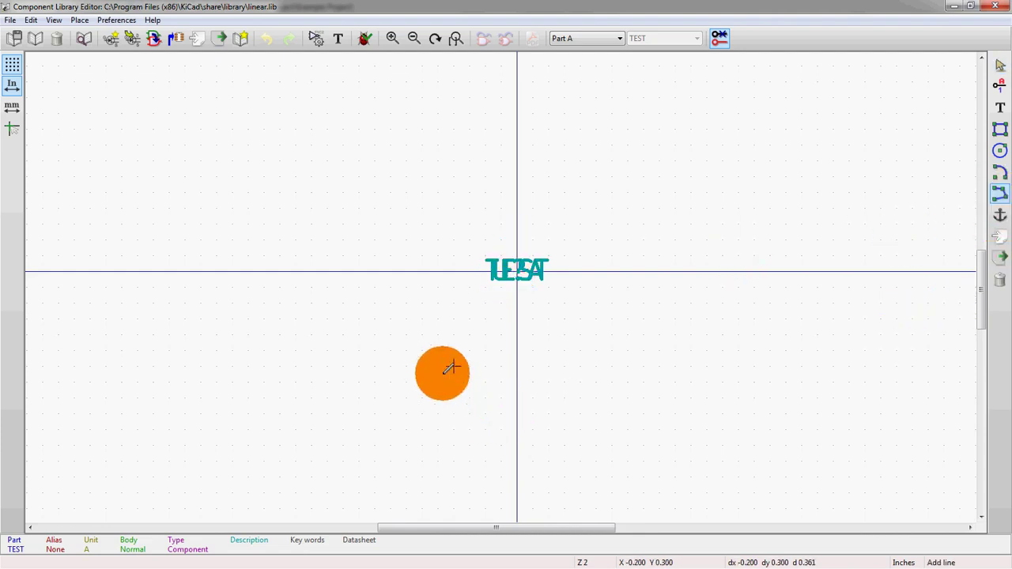
drag(406, 382, 407, 128)
click(406, 128)
click(643, 128)
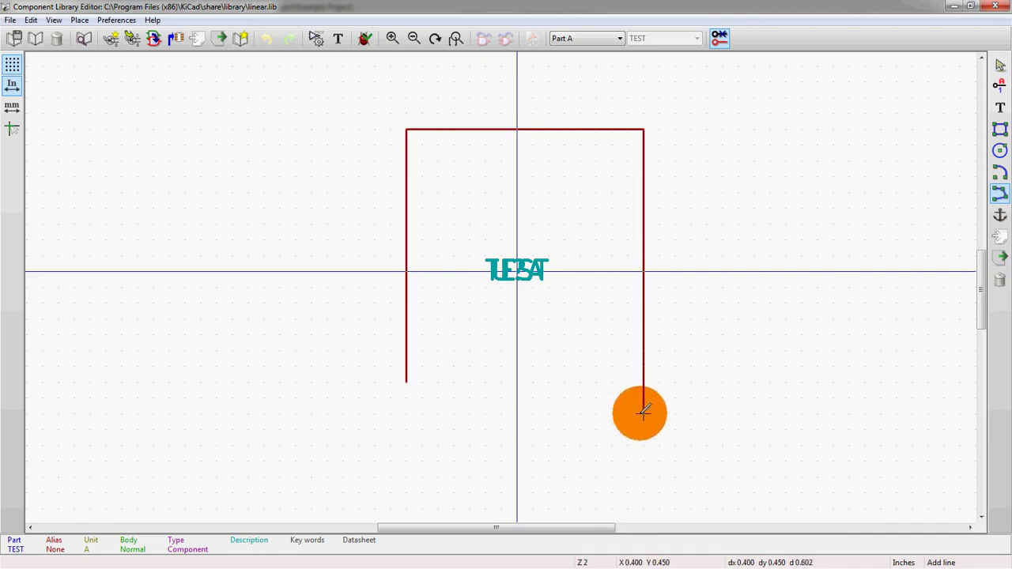
click(643, 381)
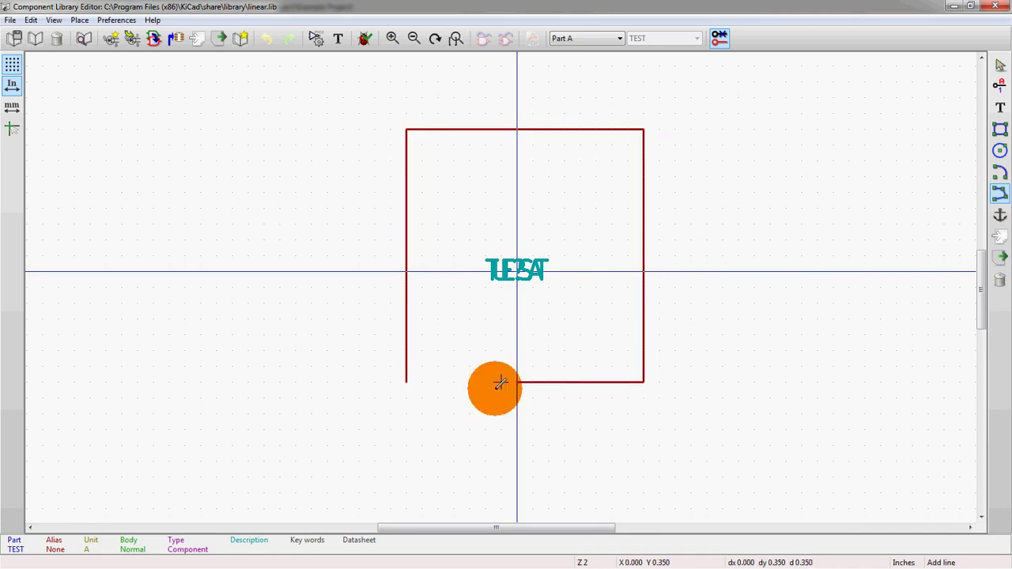
double_click(406, 382)
right_click(406, 381)
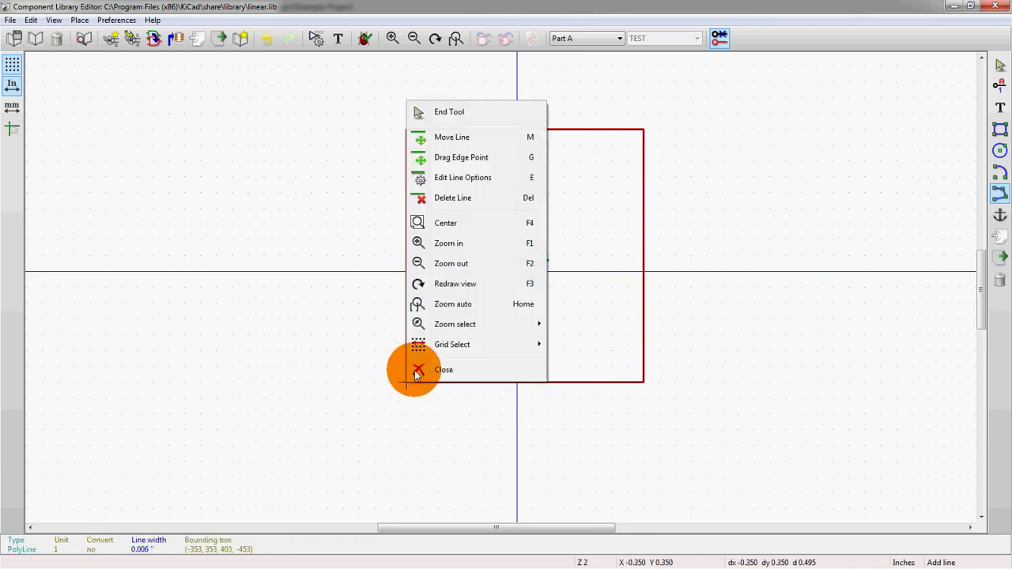
click(474, 179)
click(452, 339)
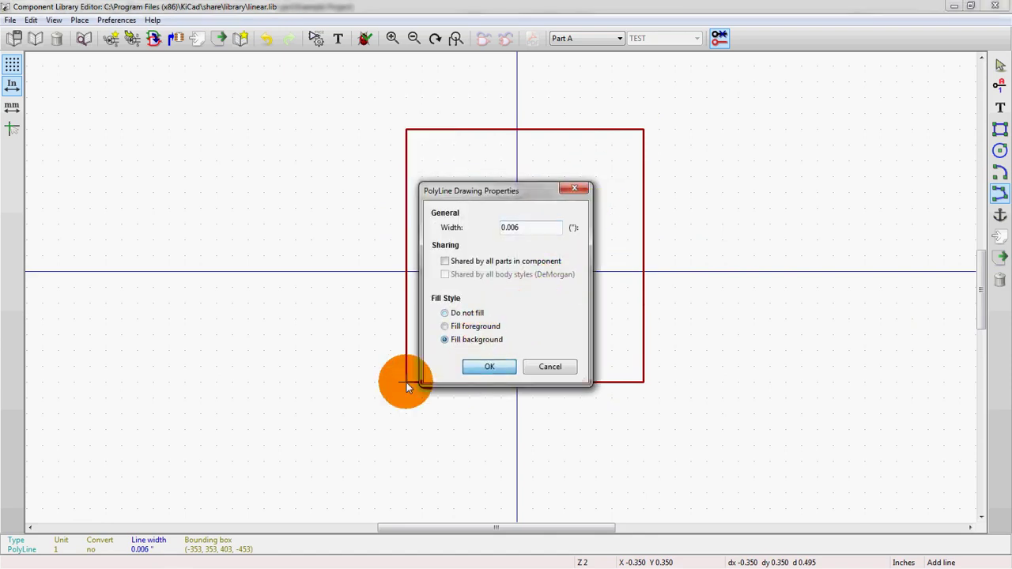
key(Return)
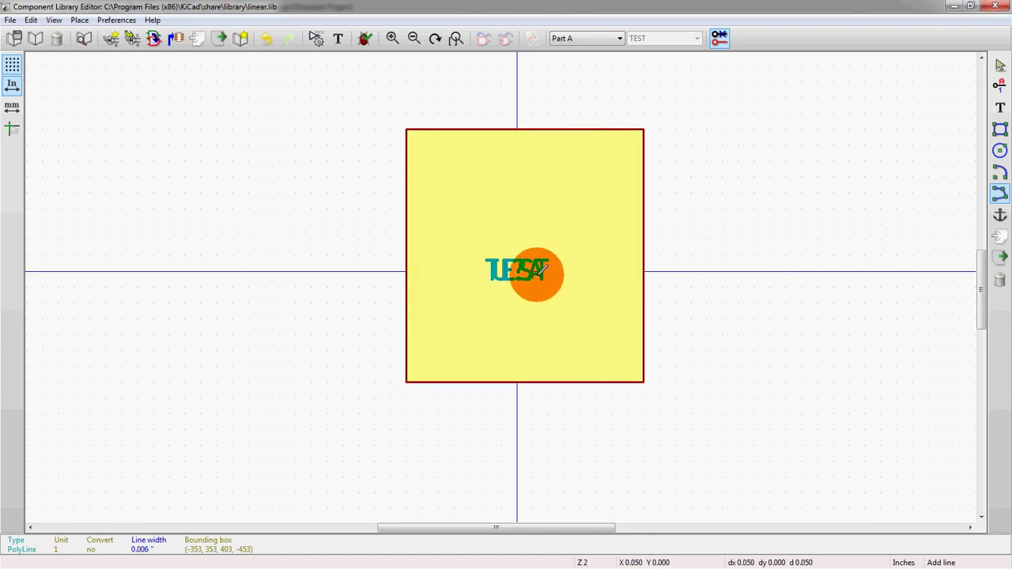
key(Escape)
Move the TEST value field below the body and the U?A reference above it.
drag(526, 275, 521, 275)
click(521, 275)
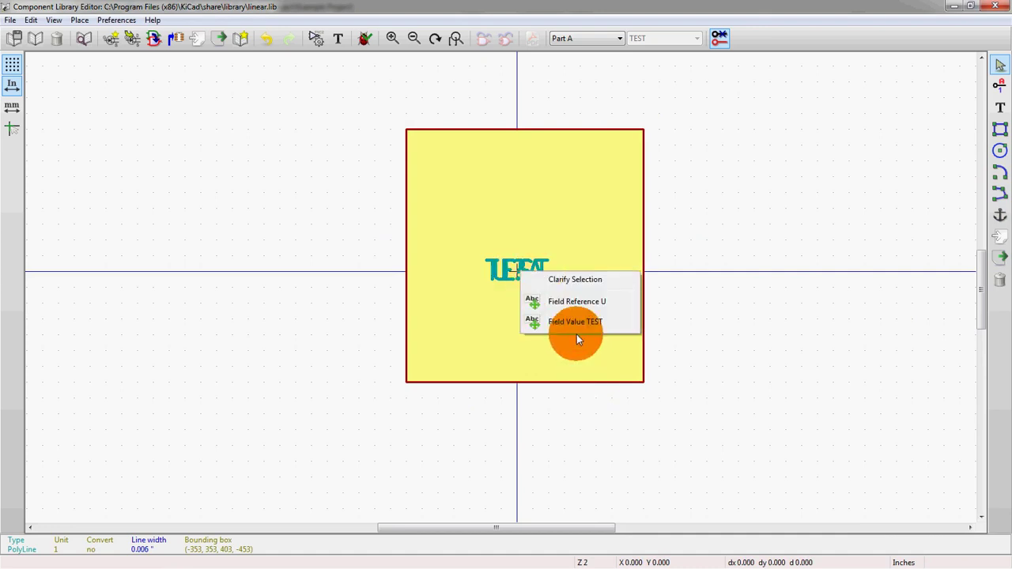
click(581, 324)
click(581, 398)
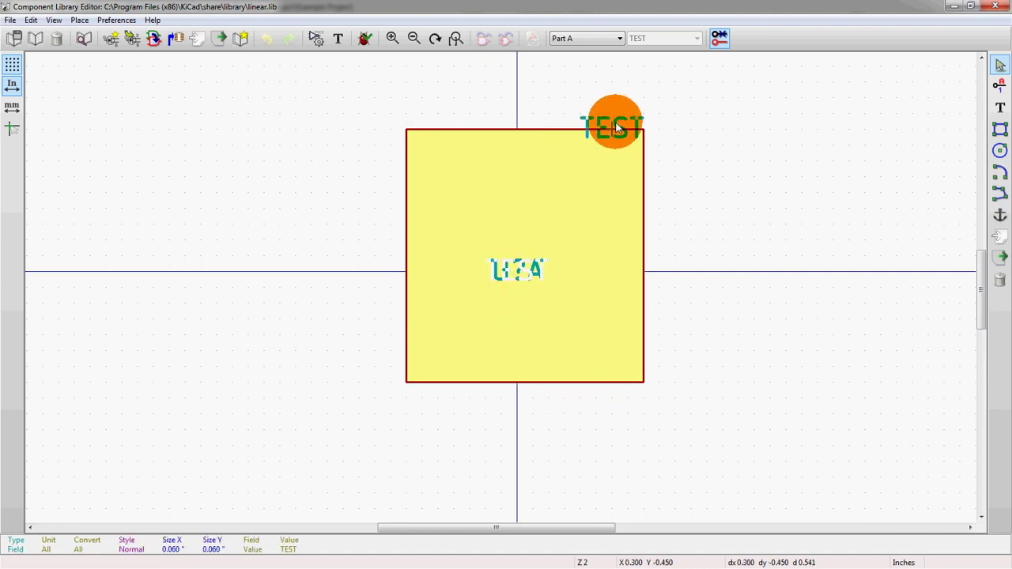
click(612, 121)
click(610, 111)
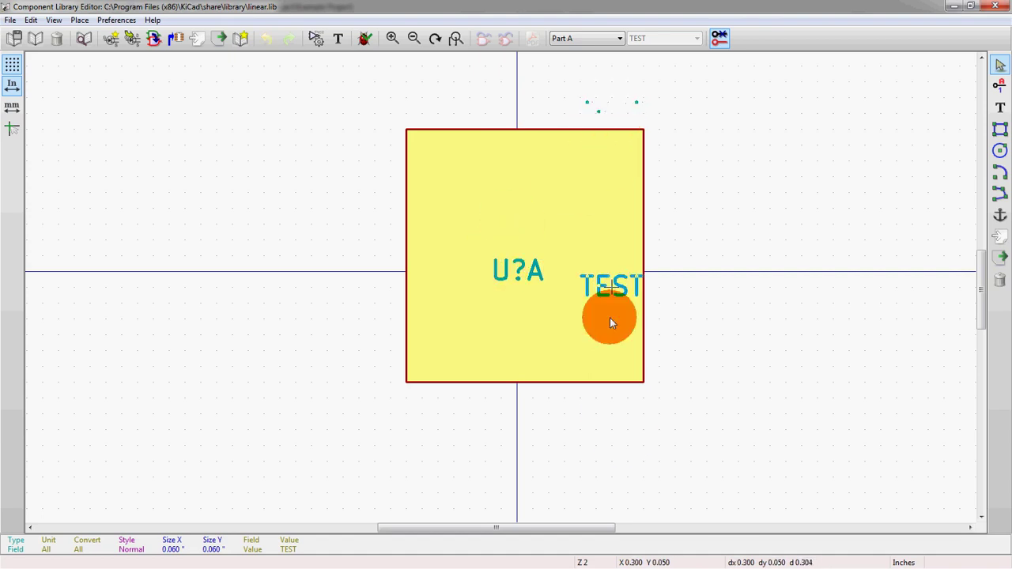
click(613, 399)
click(518, 270)
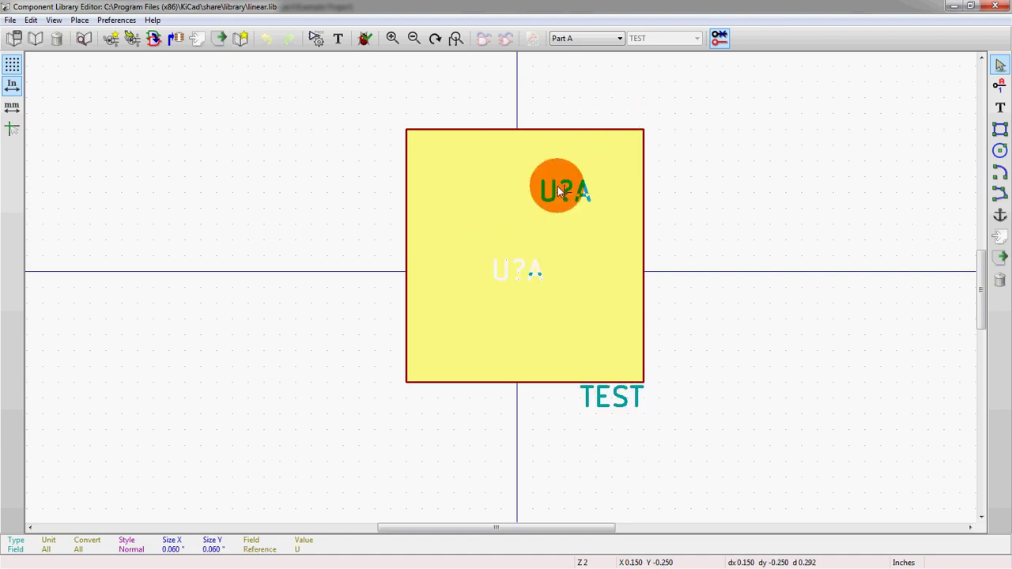
click(621, 111)
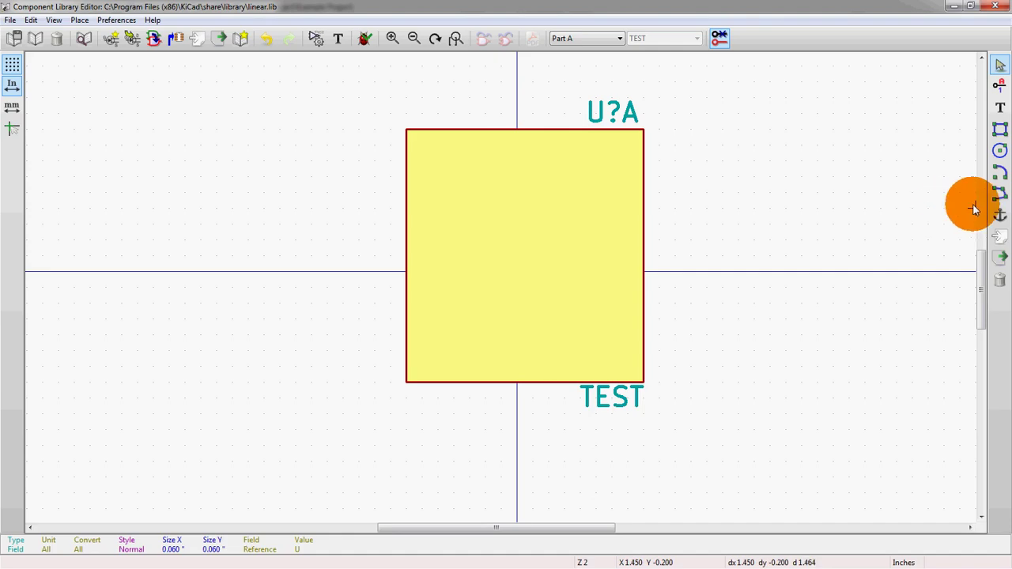
Set the component anchor at the body's bottom-left corner.
click(999, 215)
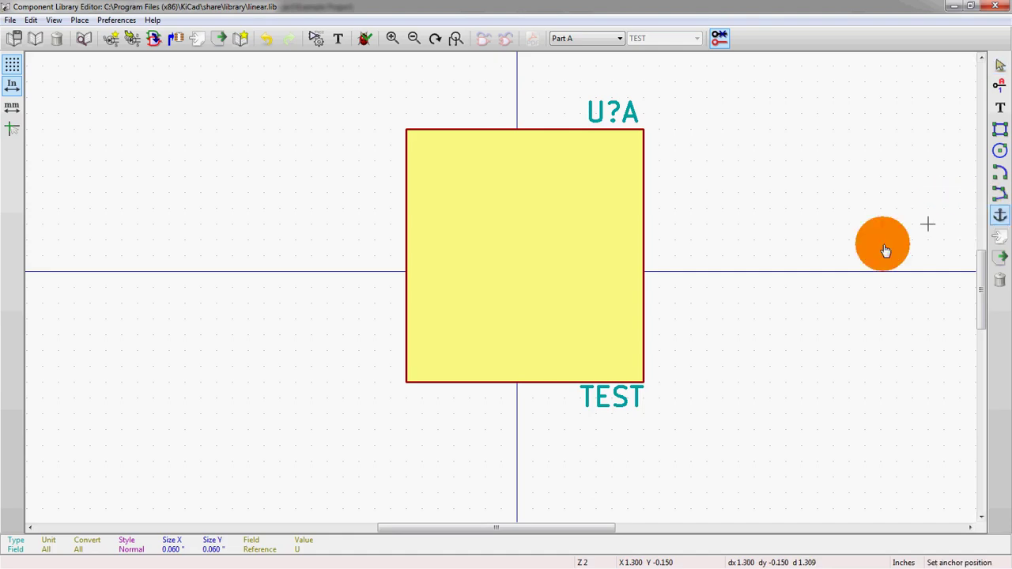
click(407, 384)
scroll(452, 403, down, 1)
scroll(495, 287, up, 1)
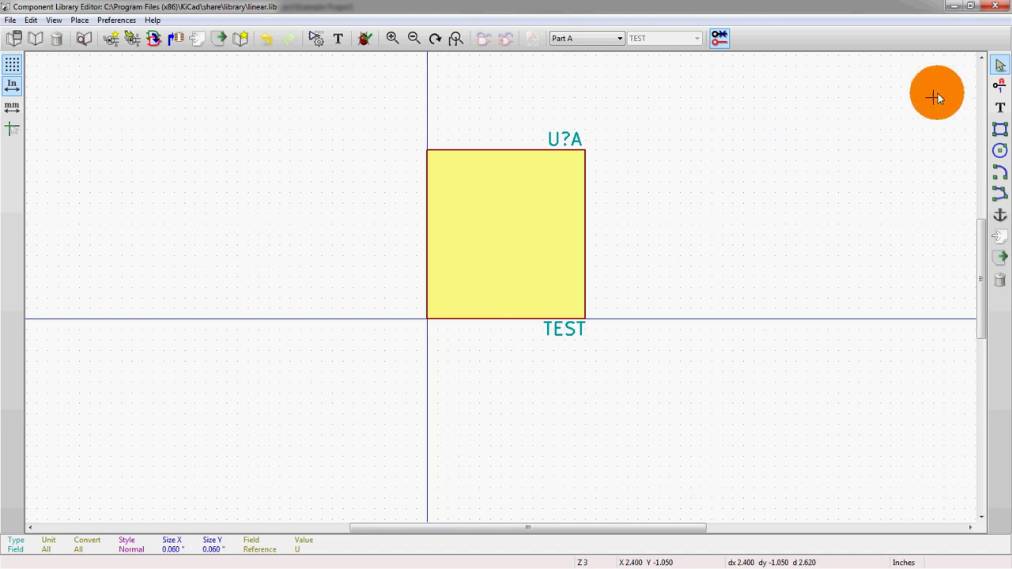
Add pin Input1, number 1, on the box's left edge.
click(1001, 88)
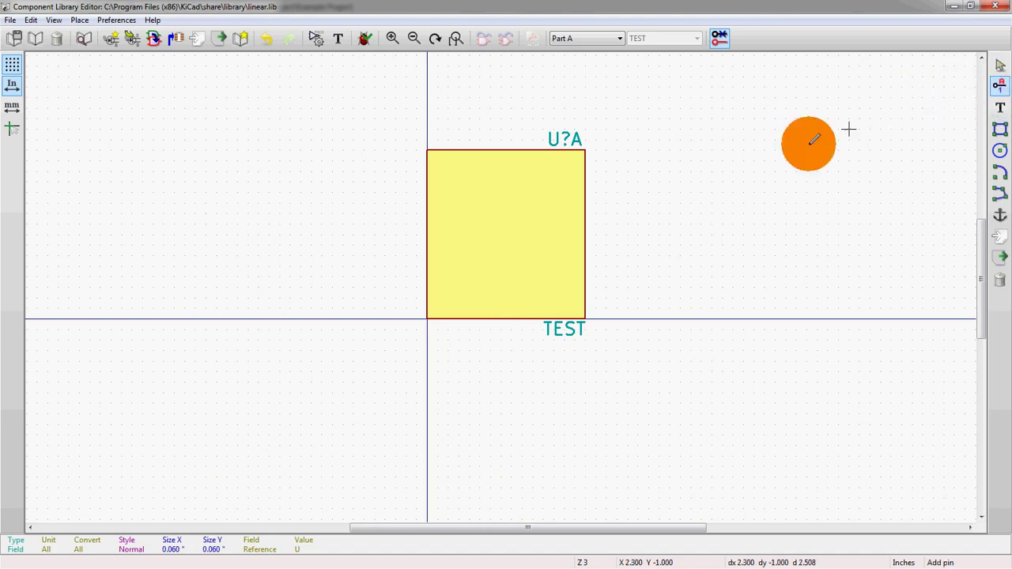
click(437, 180)
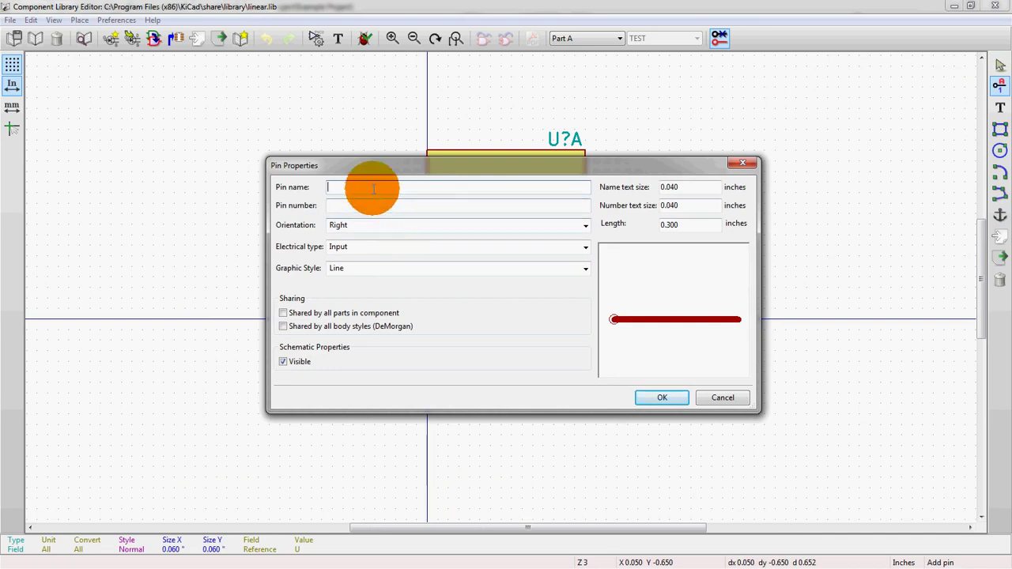
text(I)
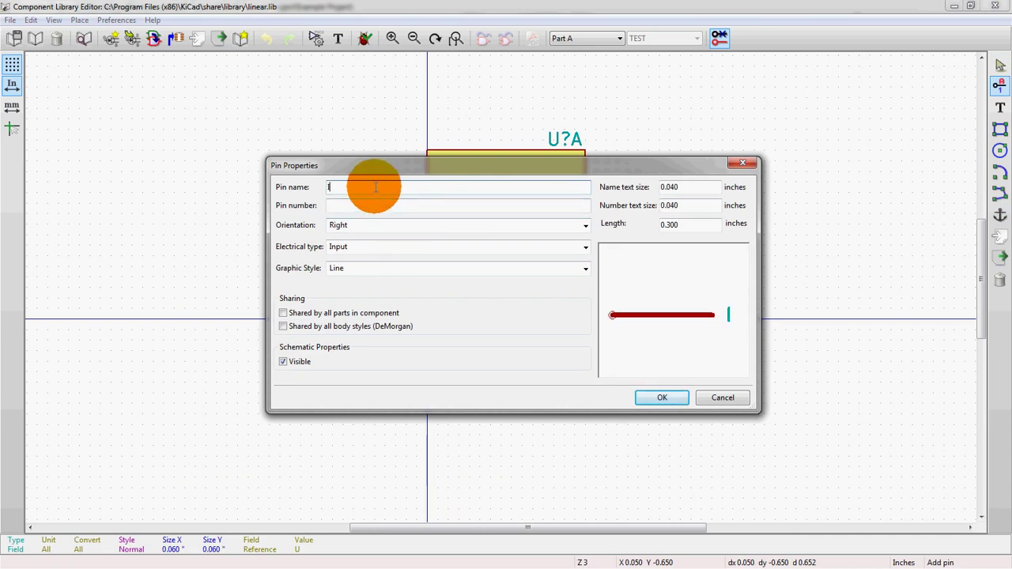
text(nput1)
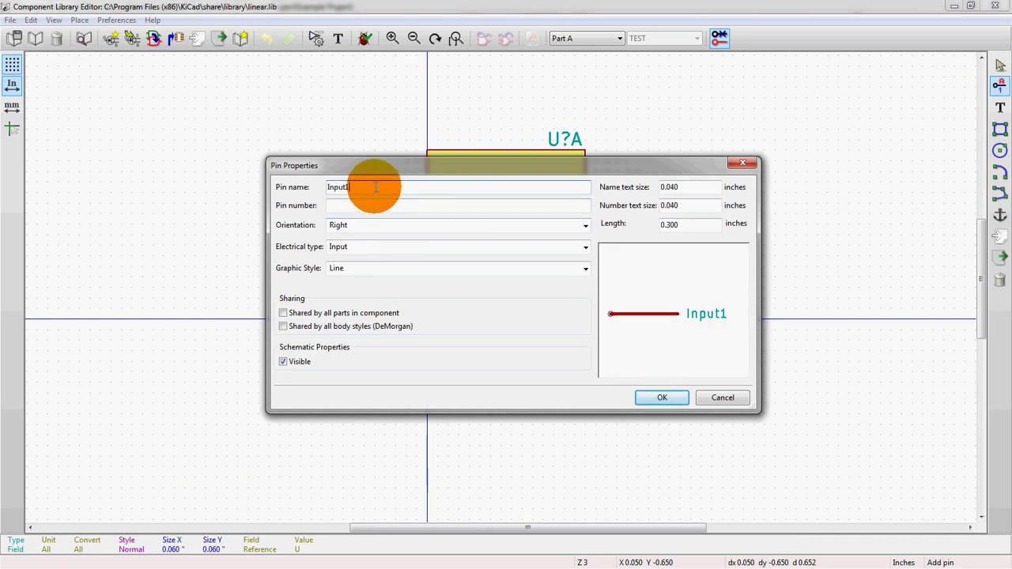
key(Tab)
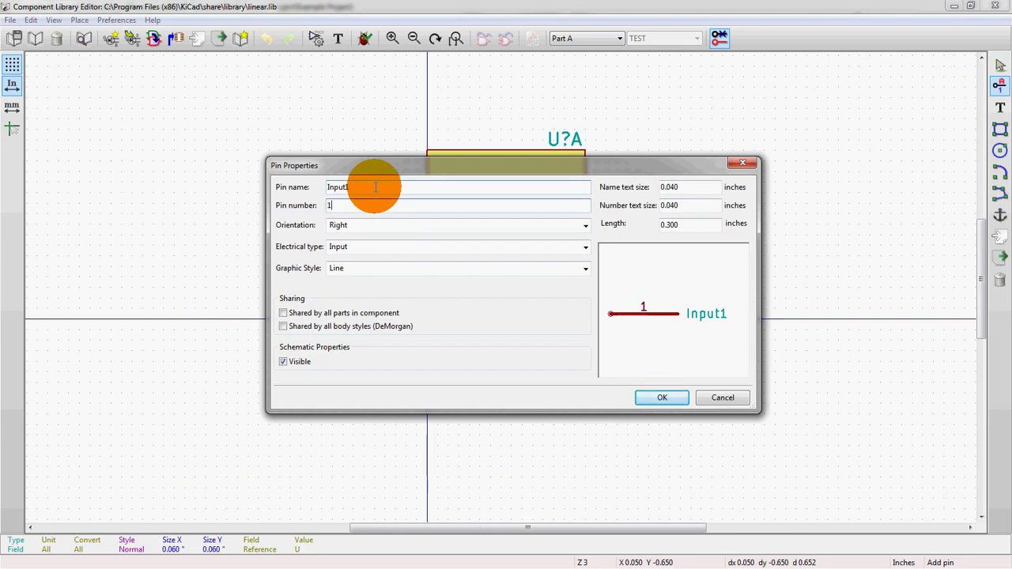
key(Return)
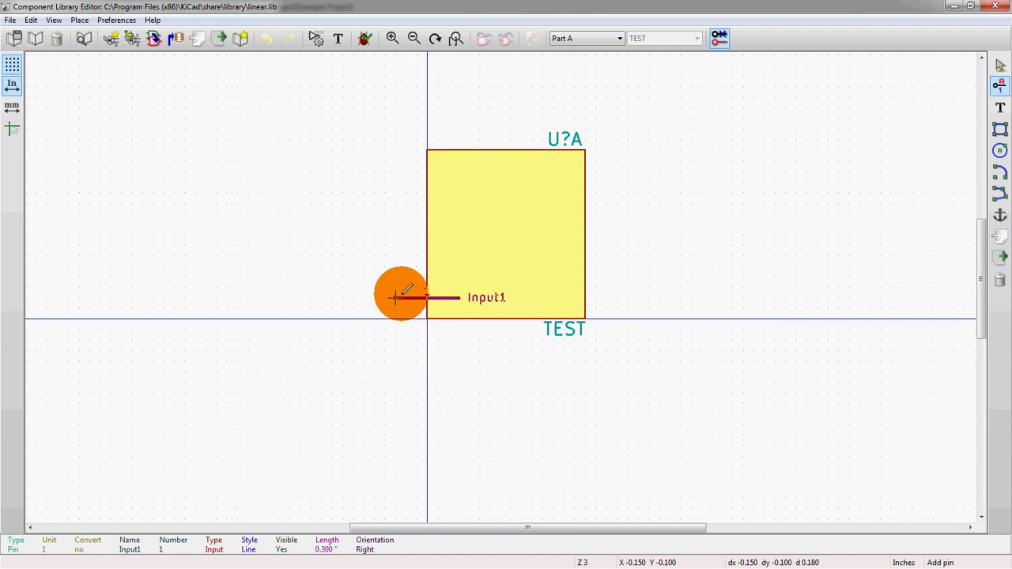
click(363, 181)
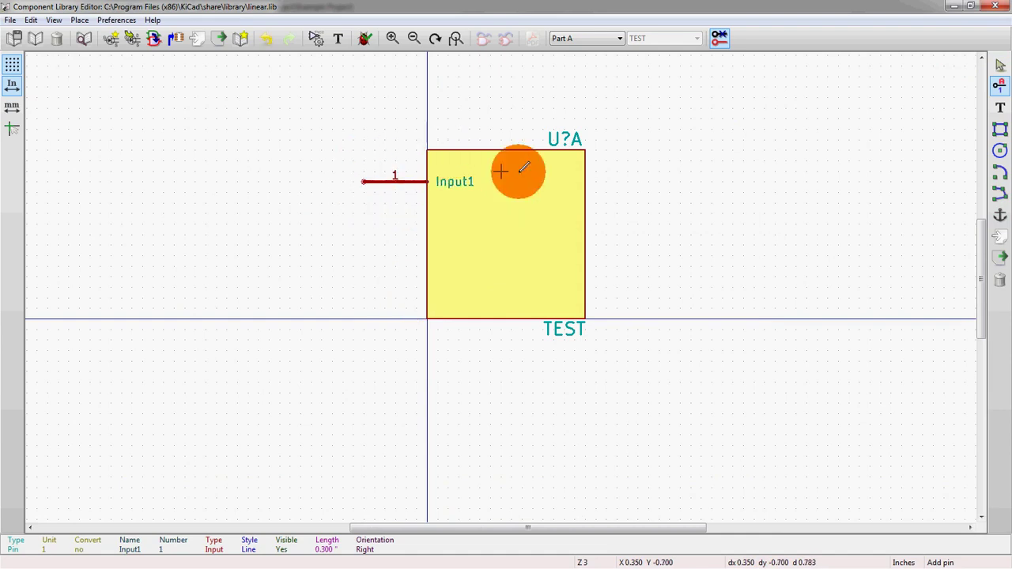
Add pin Input2, number 2, oriented left, on the box's right edge.
click(587, 178)
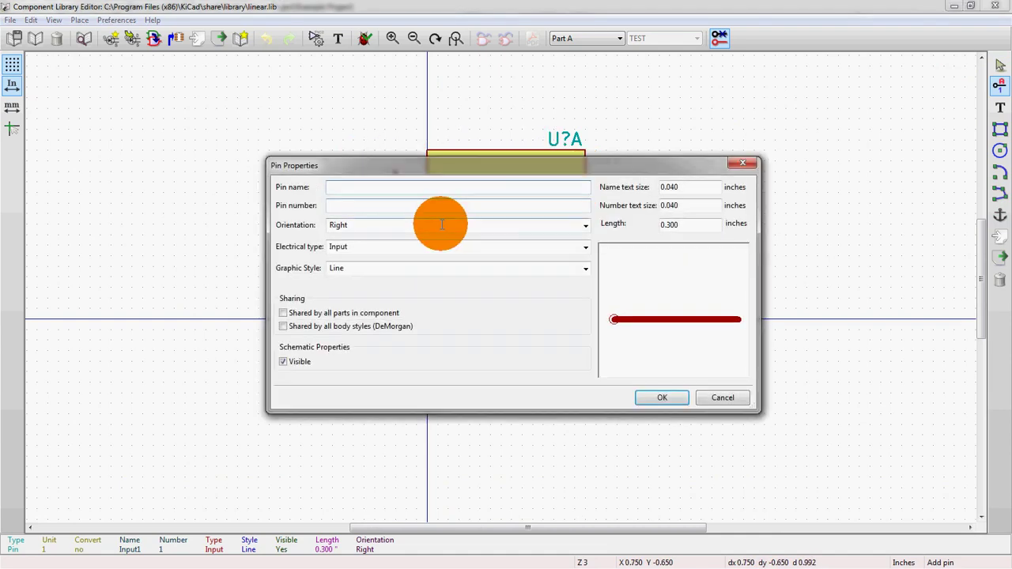
text(Input12)
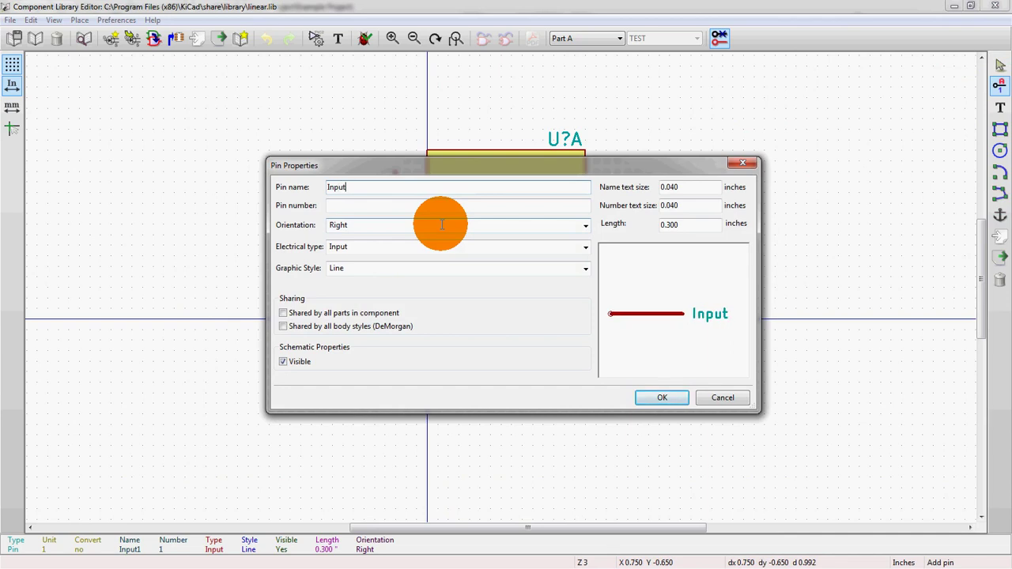
key(BackSpace)
key(BackSpace)
text(2)
key(Tab)
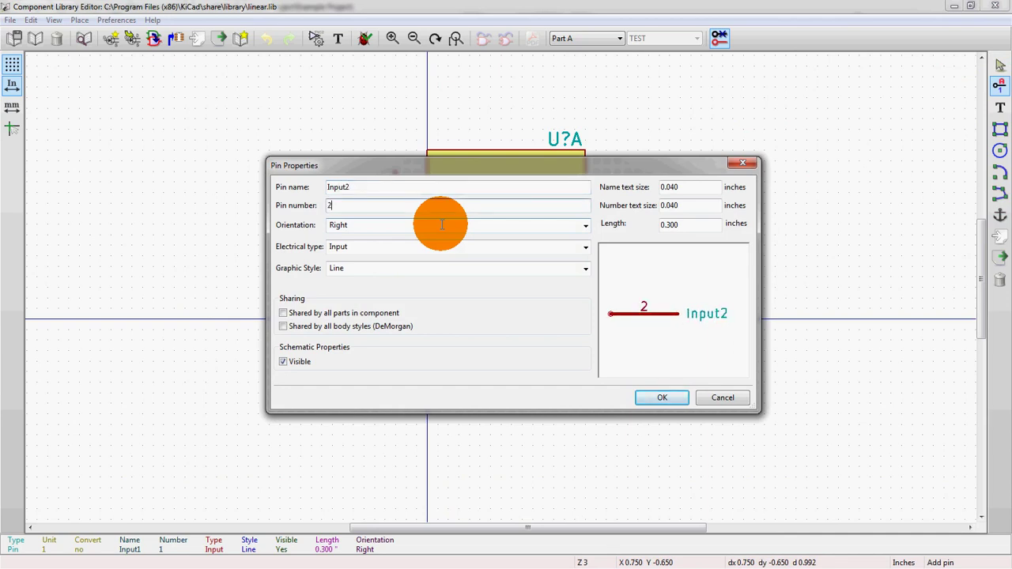
key(Down)
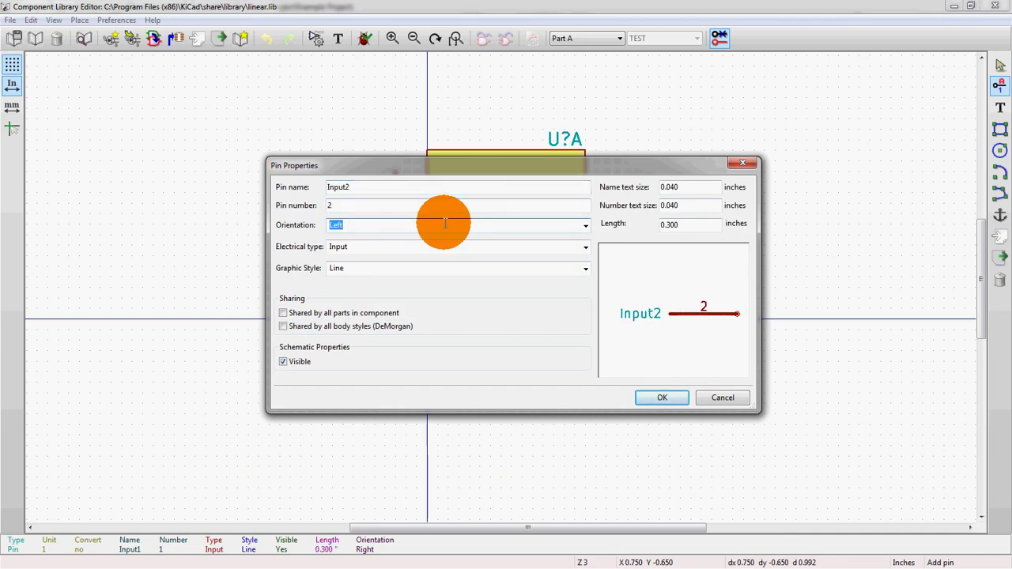
click(656, 397)
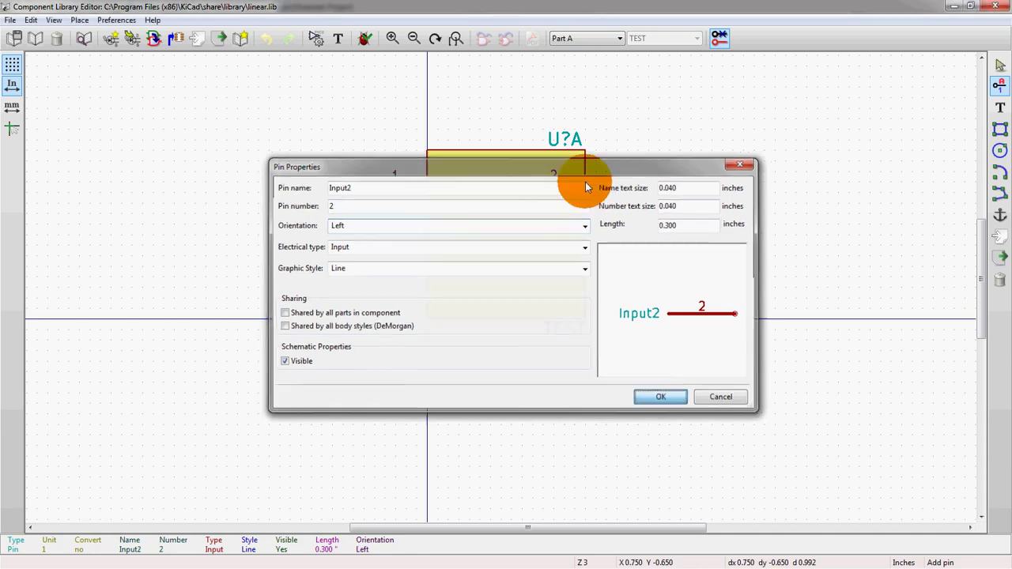
click(648, 182)
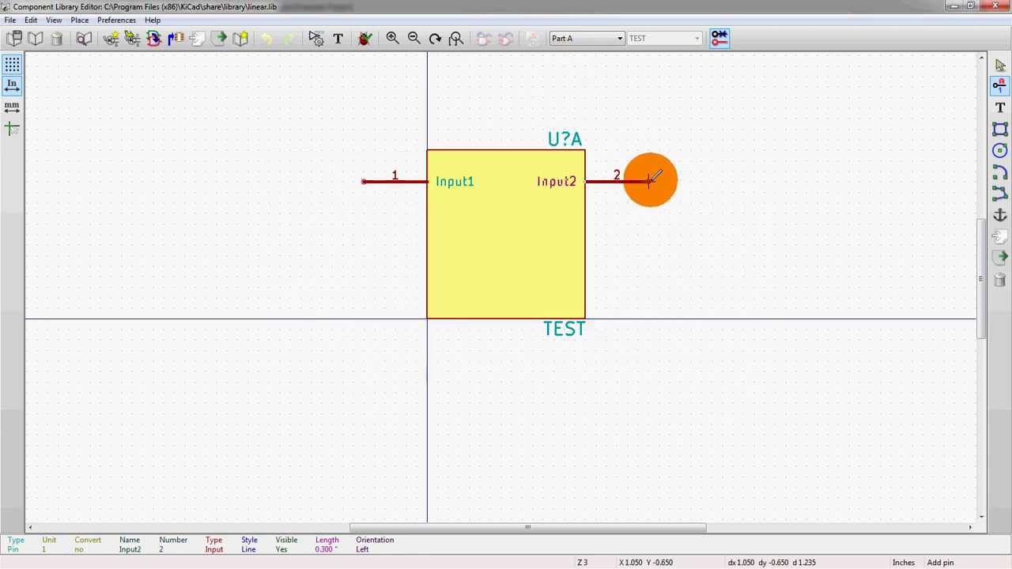
View unit B, then select CircuitHub as the working library.
click(606, 45)
click(601, 60)
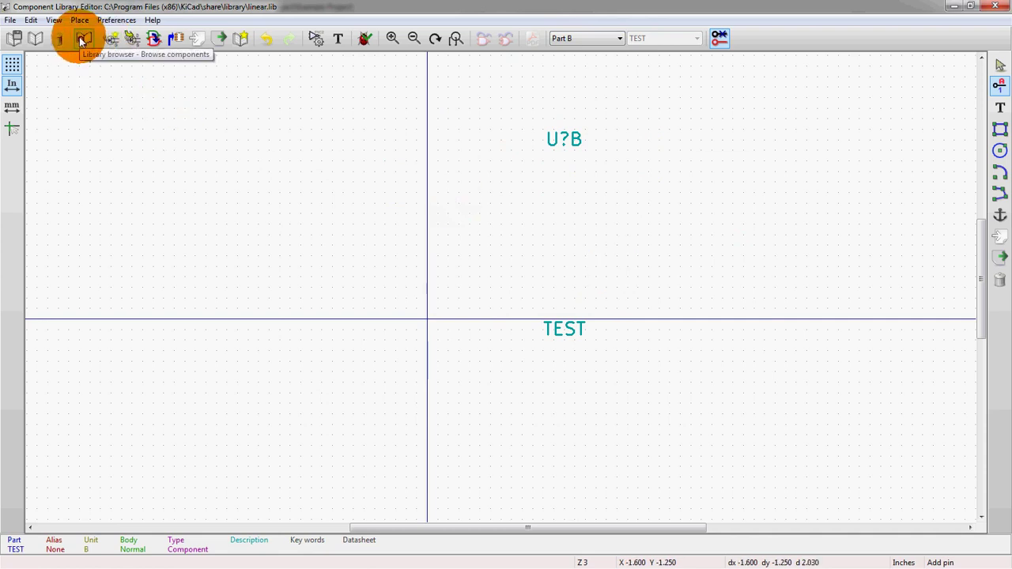
click(37, 40)
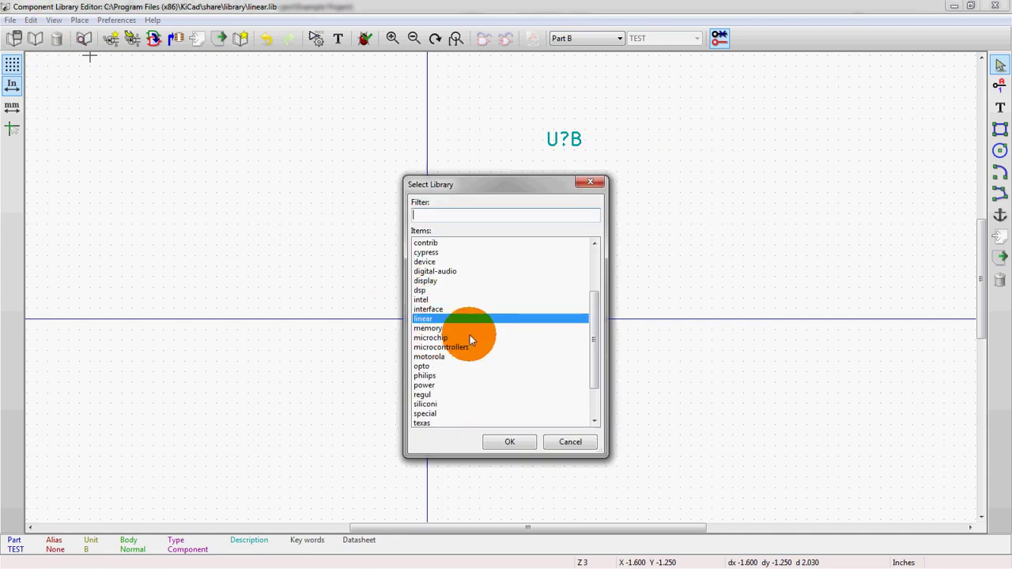
drag(593, 336, 549, 273)
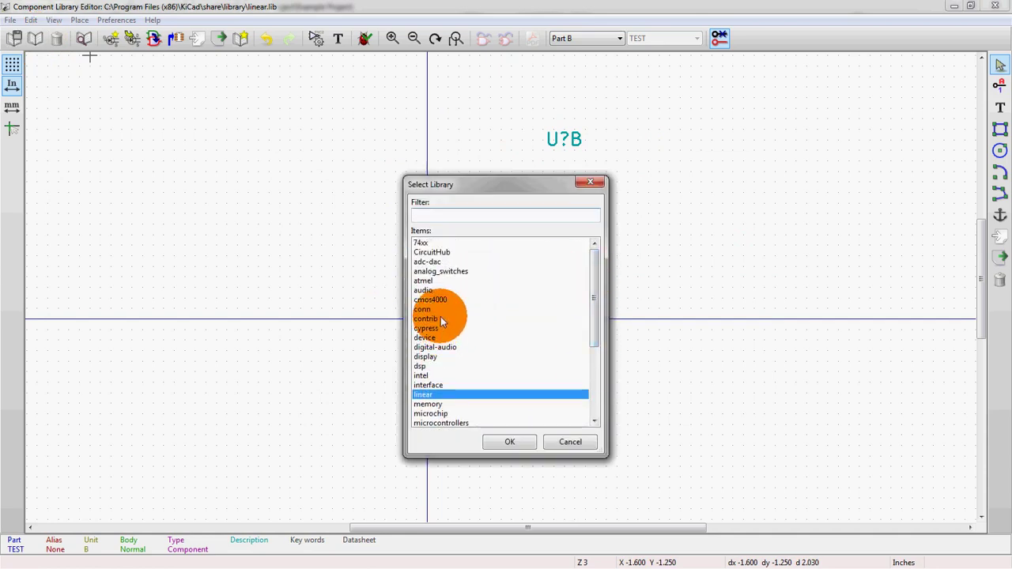
double_click(438, 253)
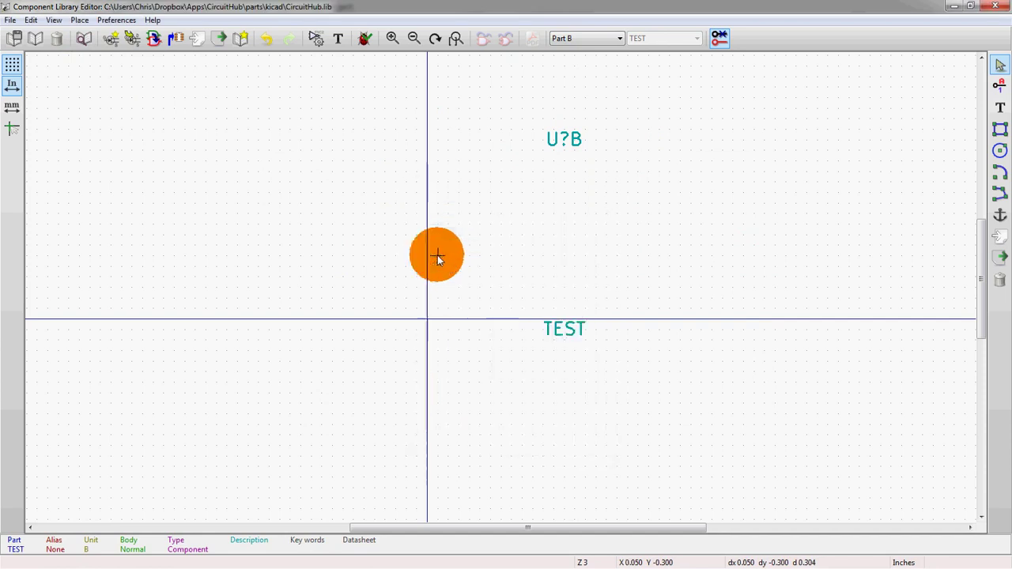
Discard the TEST part and load 783-XC6SLX9-3TQG144C from the full component list.
click(134, 43)
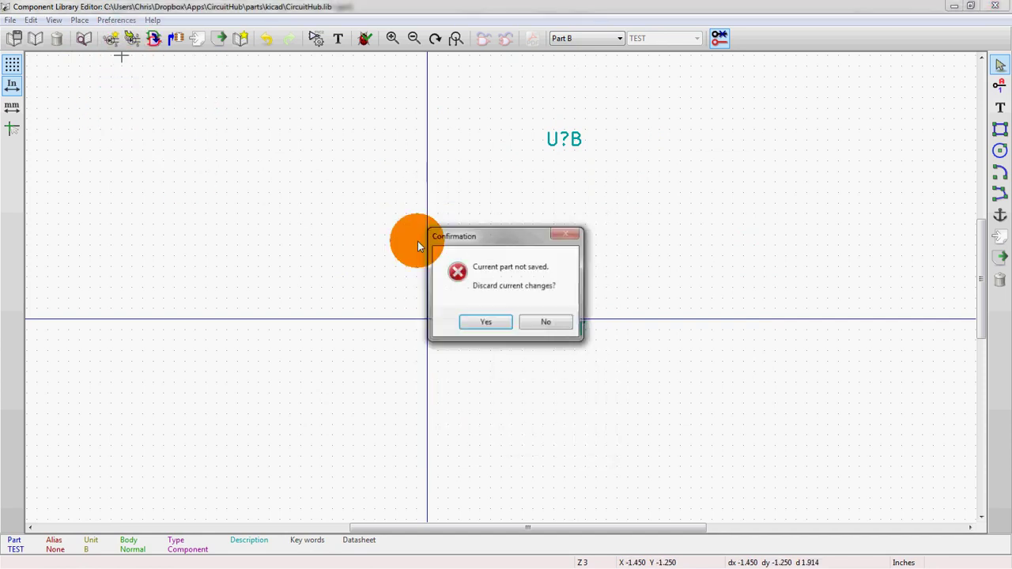
click(490, 322)
click(541, 317)
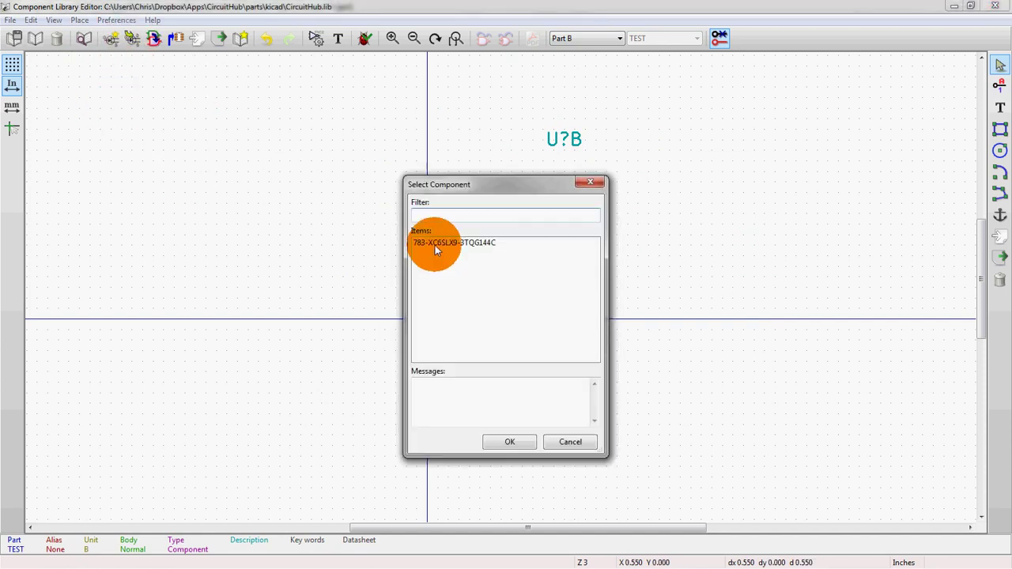
click(434, 244)
double_click(435, 243)
scroll(490, 379, down, 2)
scroll(508, 282, up, 3)
Inspect units C, E, G and F of the 783-XC6SLX9-3TQG144C part.
scroll(500, 293, up, 1)
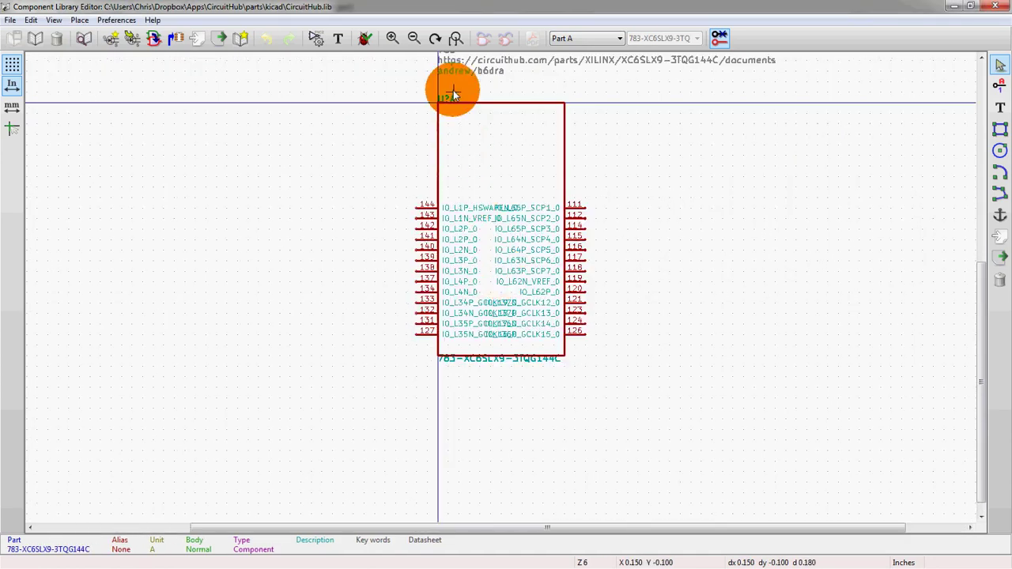
click(563, 40)
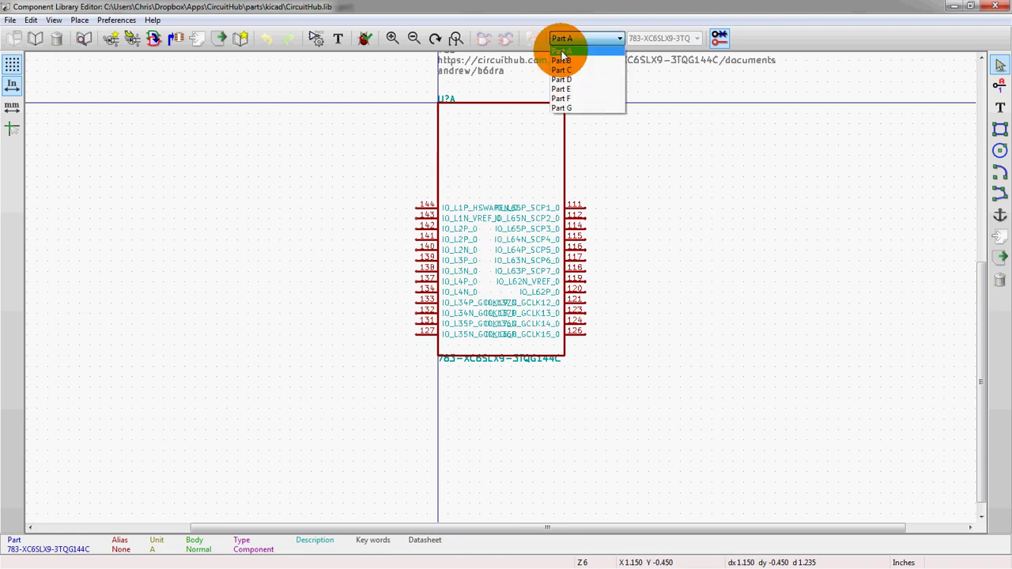
click(561, 70)
click(563, 38)
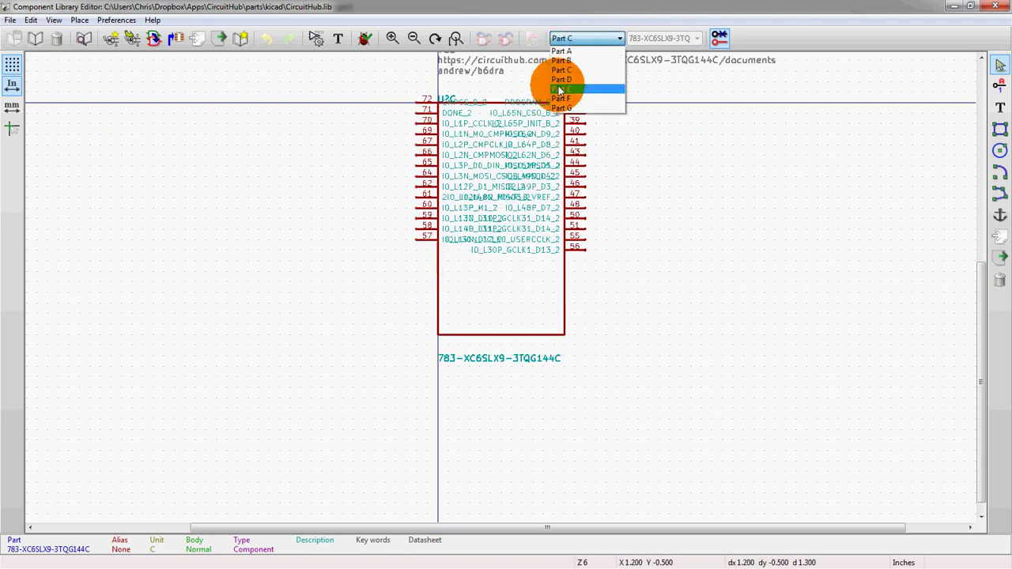
click(560, 88)
click(560, 37)
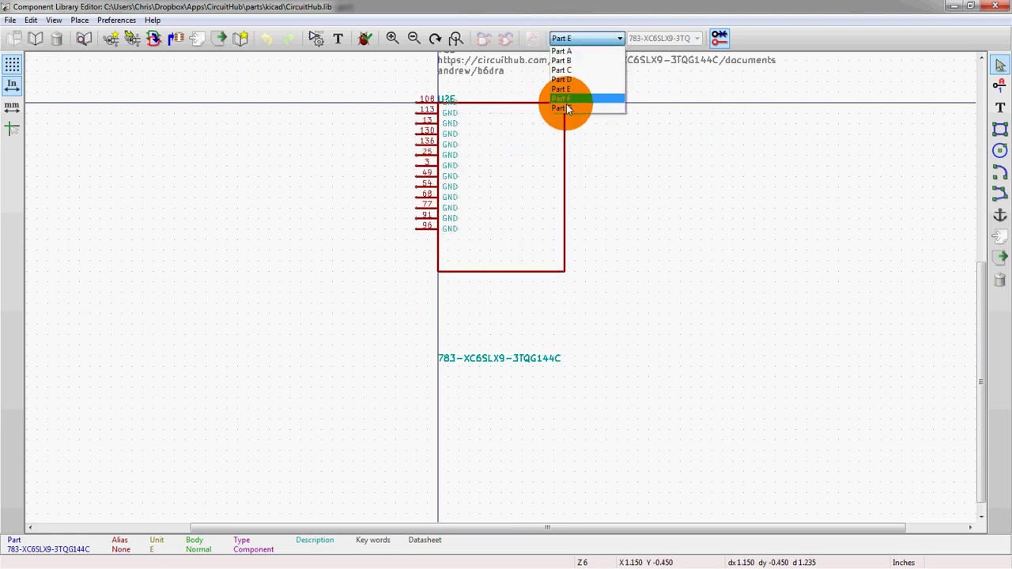
click(573, 105)
click(563, 38)
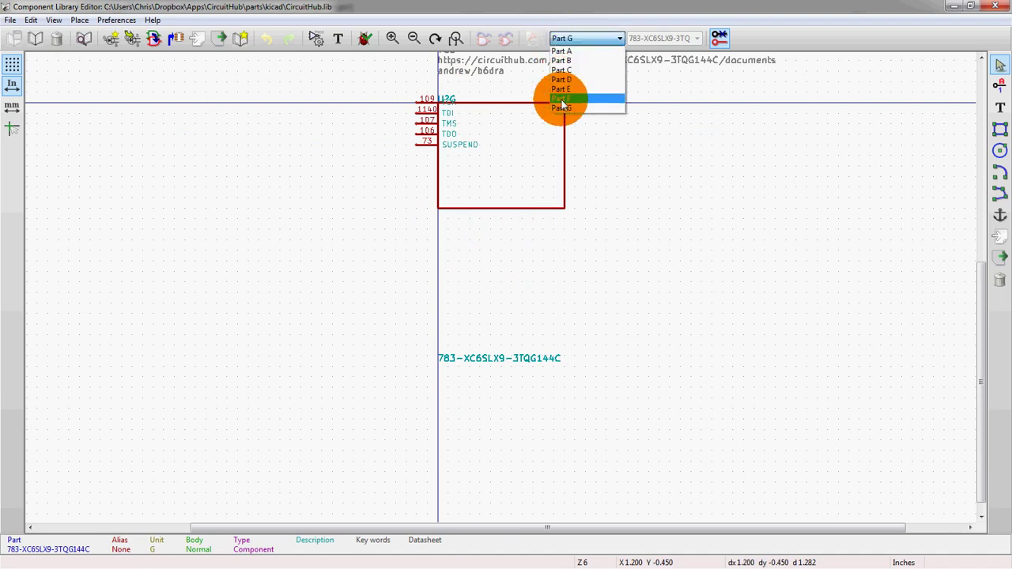
click(561, 98)
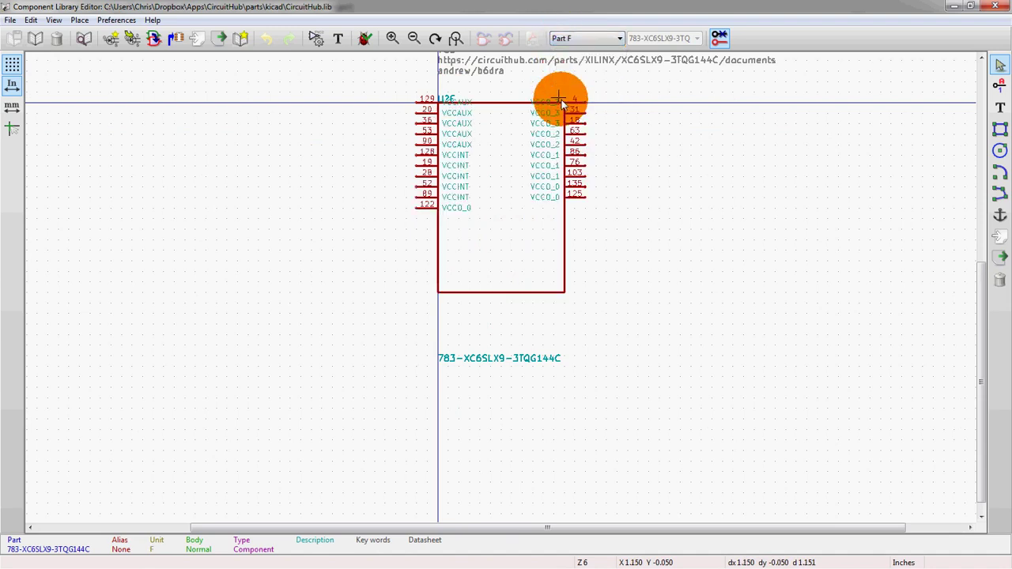
Return to units A and D, then close the Component Library Editor.
click(563, 39)
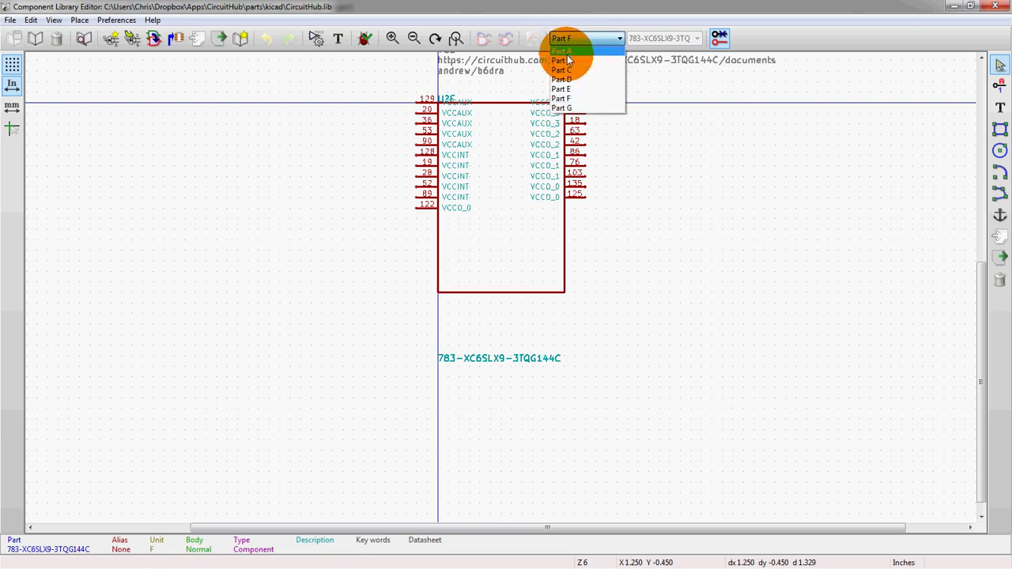
click(566, 52)
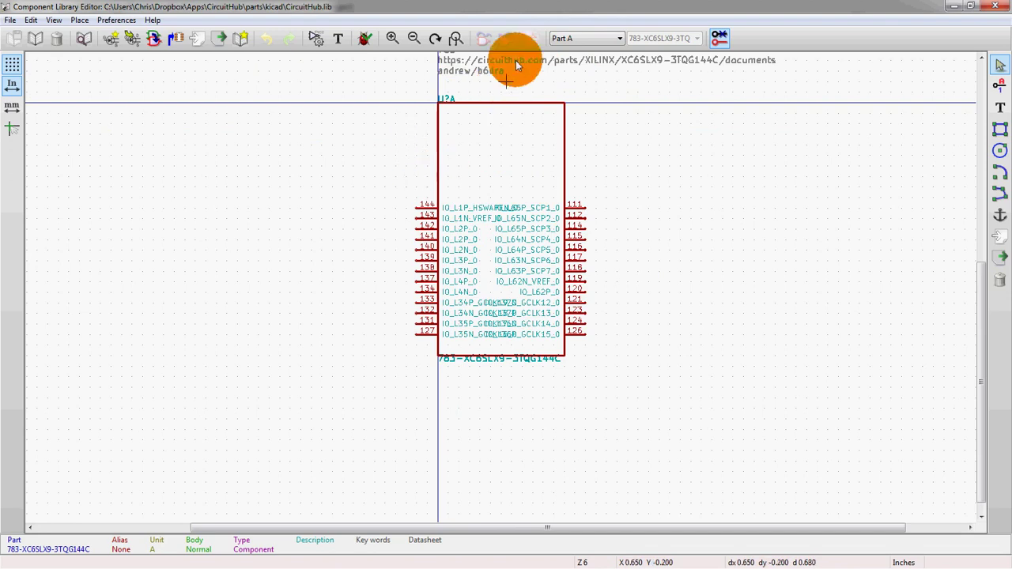
click(586, 39)
click(583, 83)
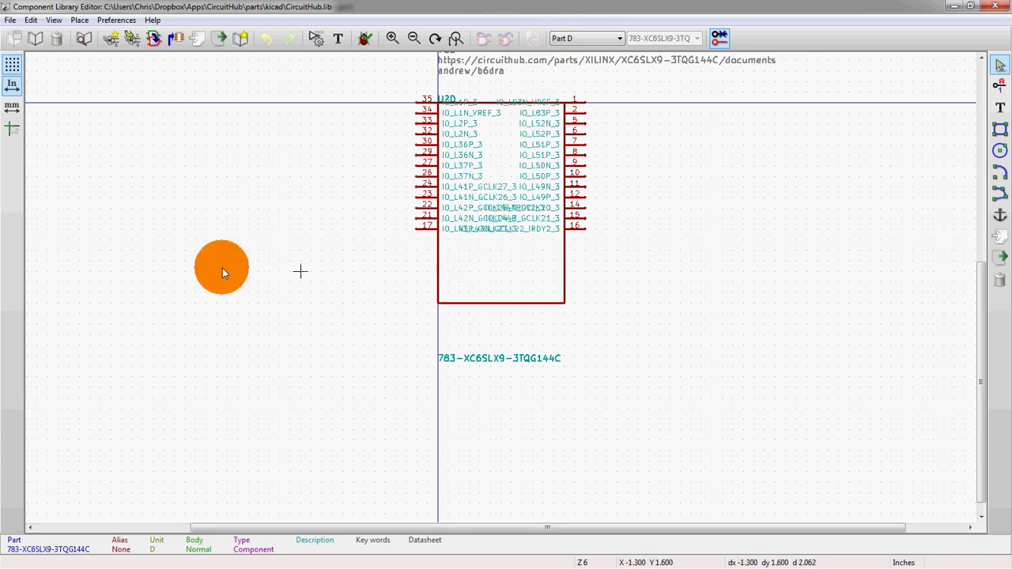
click(1000, 8)
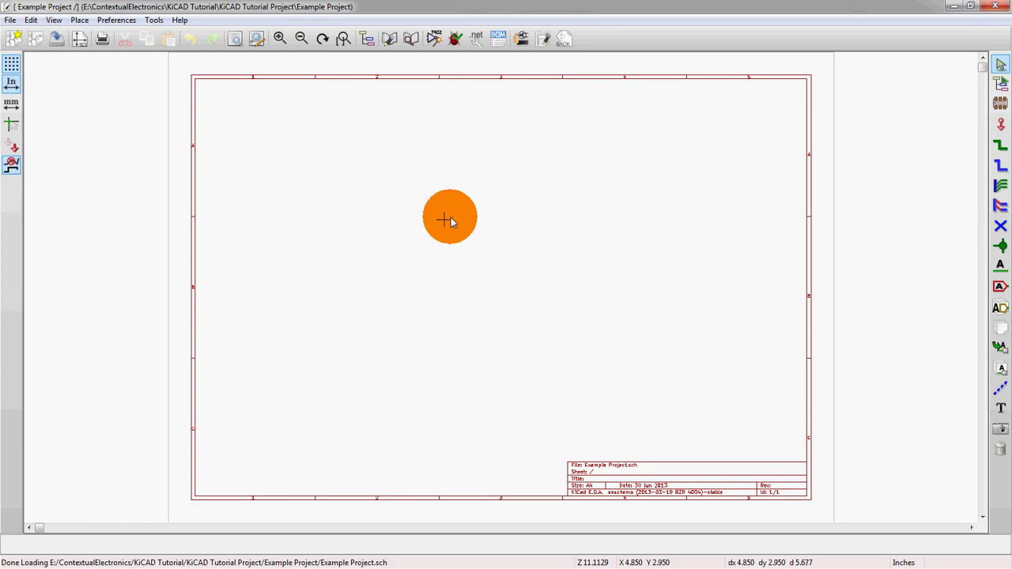
Add a component with the A key, browse the linear library and choose the LM324 quad op-amp.
key(a)
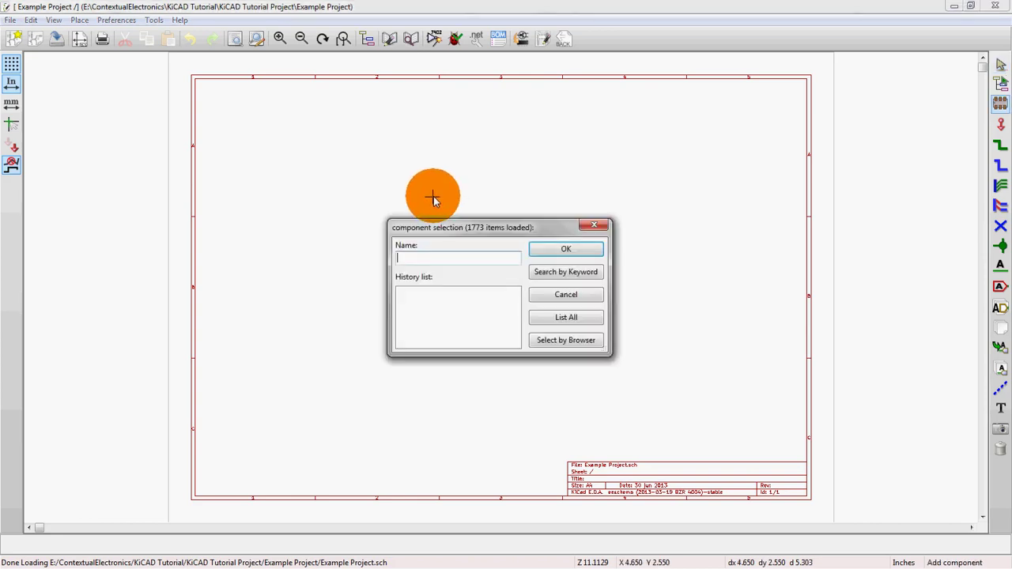
click(563, 317)
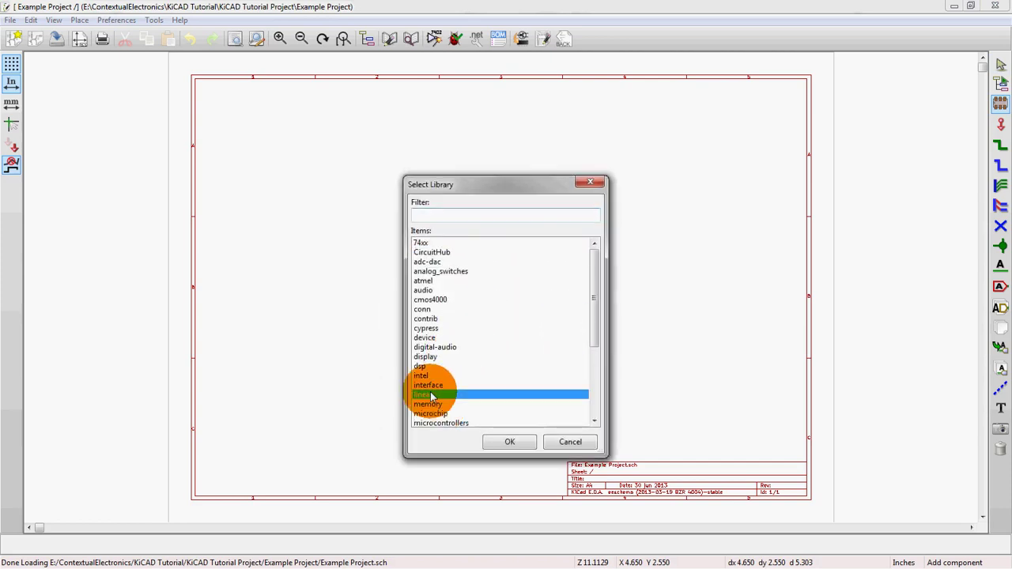
double_click(431, 394)
click(436, 301)
scroll(439, 316, down, 3)
double_click(434, 339)
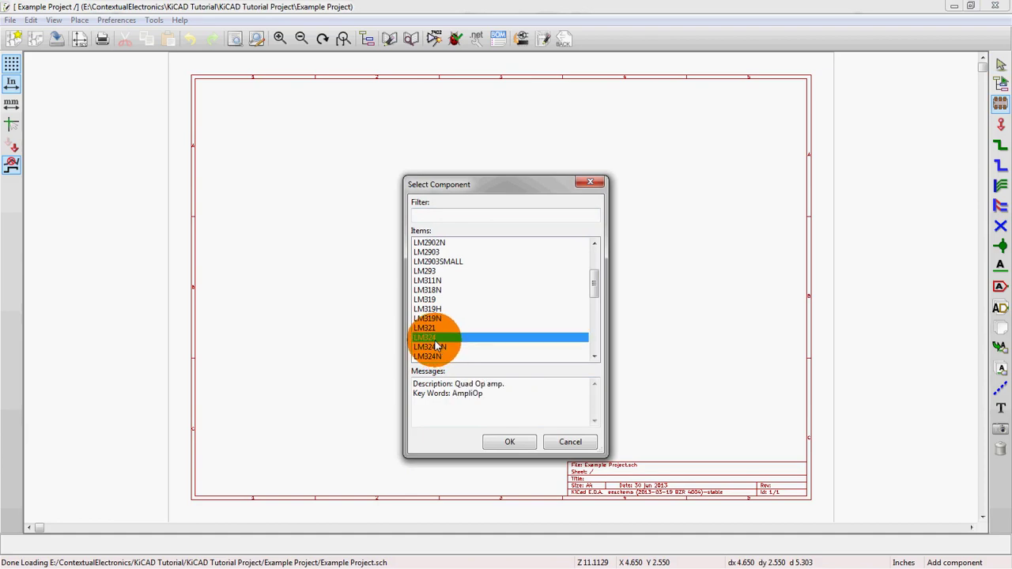
Place the first LM324 op-amp on the sheet.
scroll(435, 208, up, 5)
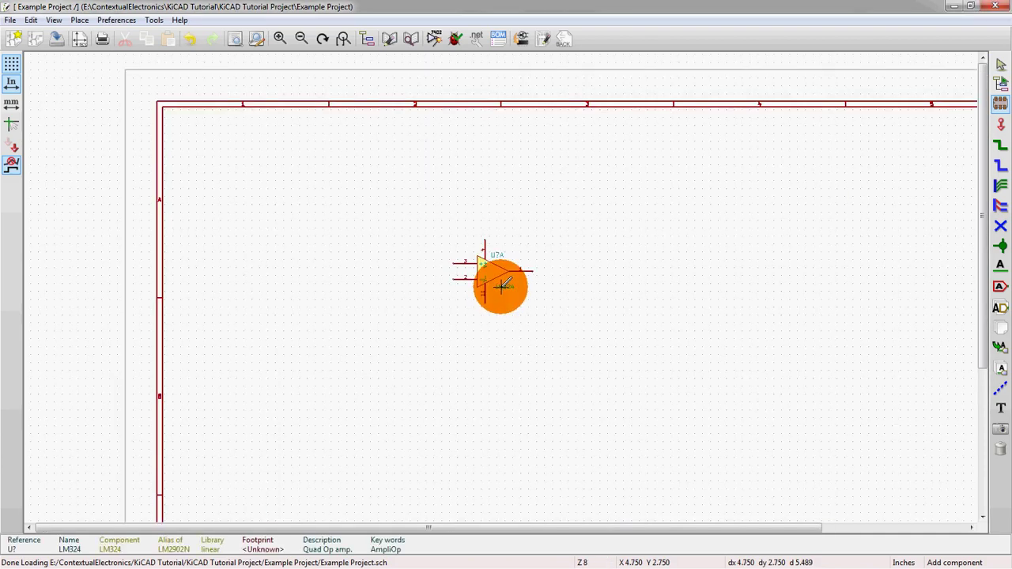
scroll(501, 286, down, 2)
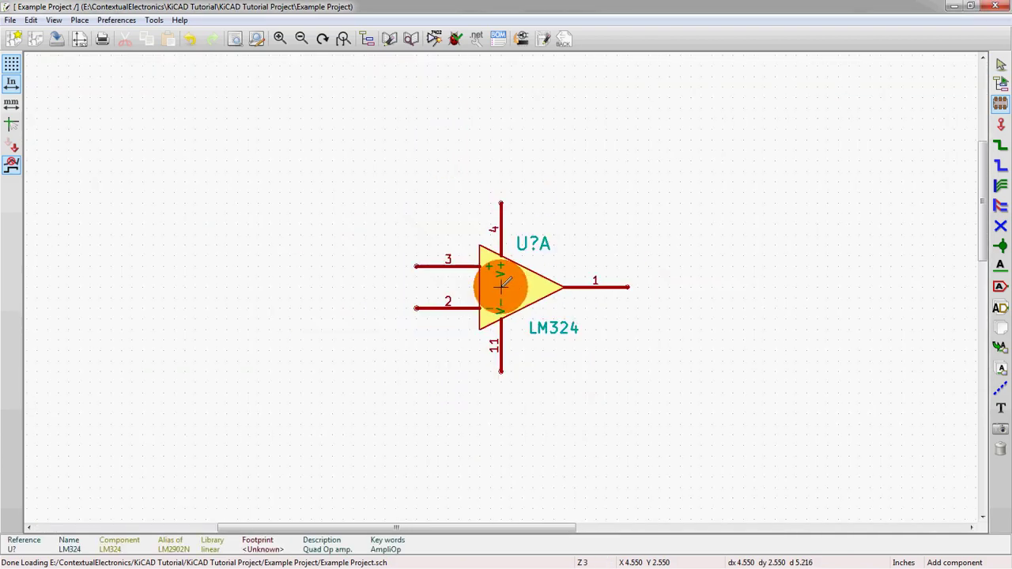
scroll(501, 286, up, 2)
scroll(500, 286, down, 2)
click(500, 286)
key(Escape)
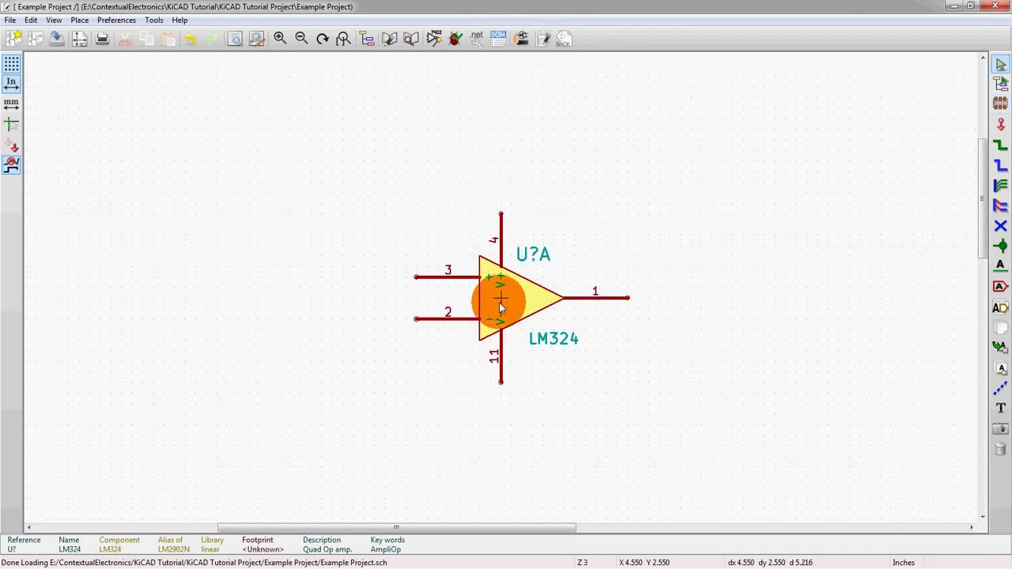
Copy the LM324 to stack more op-amps below it, starting a fourth copy.
scroll(502, 295, down, 2)
key(c)
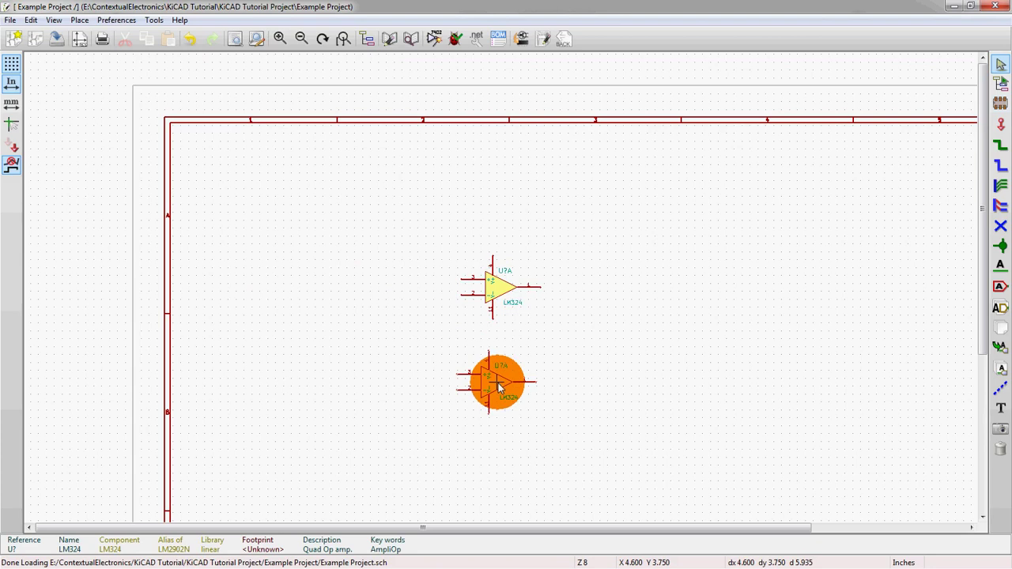
click(498, 387)
key(c)
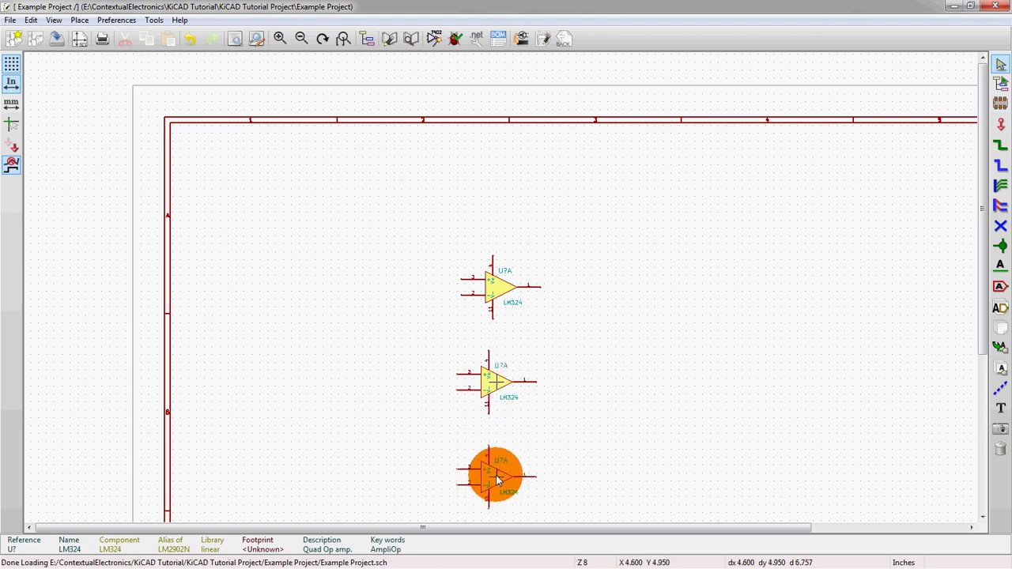
scroll(500, 467, down, 2)
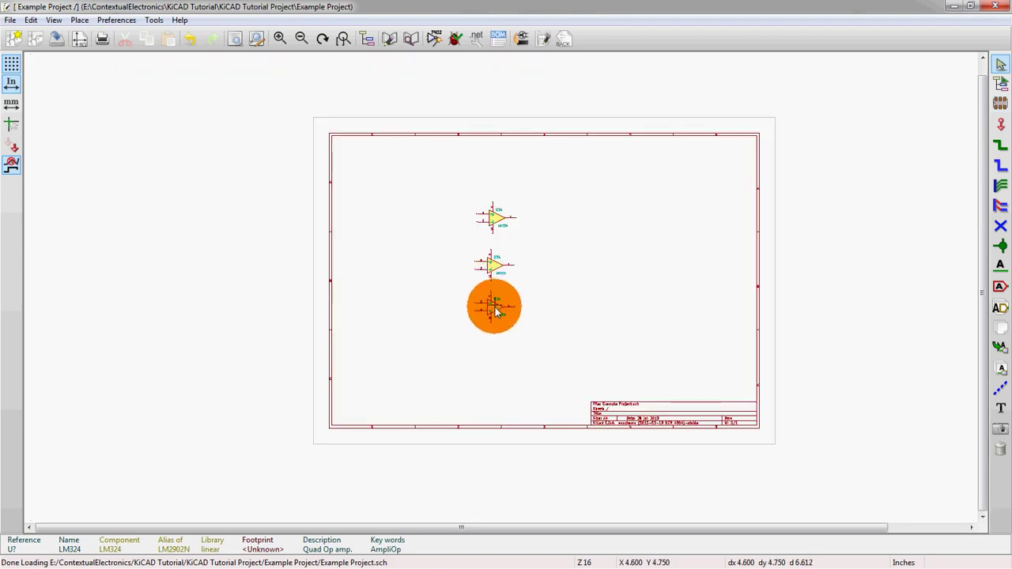
click(496, 313)
key(c)
scroll(497, 357, up, 2)
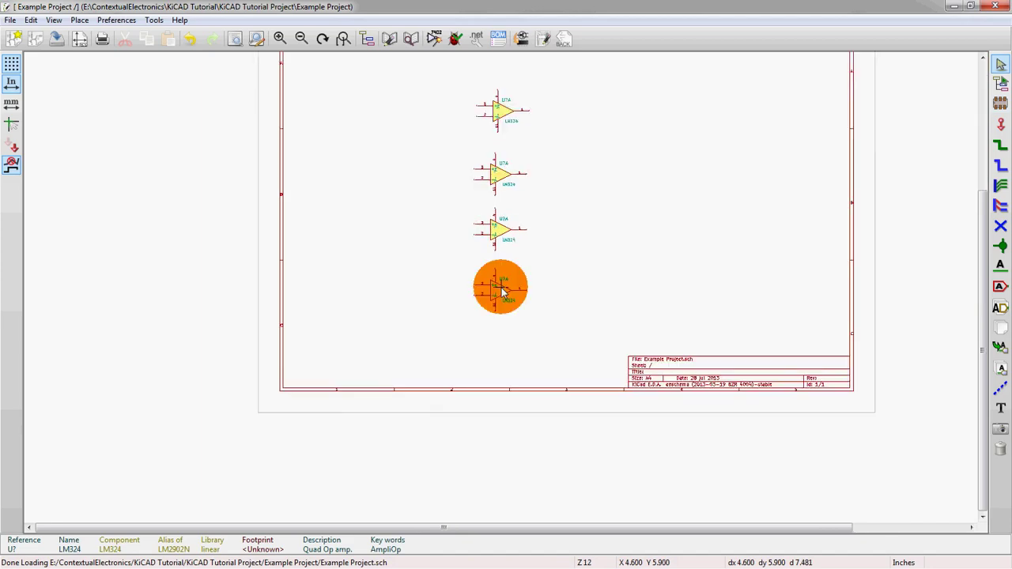
scroll(500, 326, down, 2)
scroll(501, 285, up, 2)
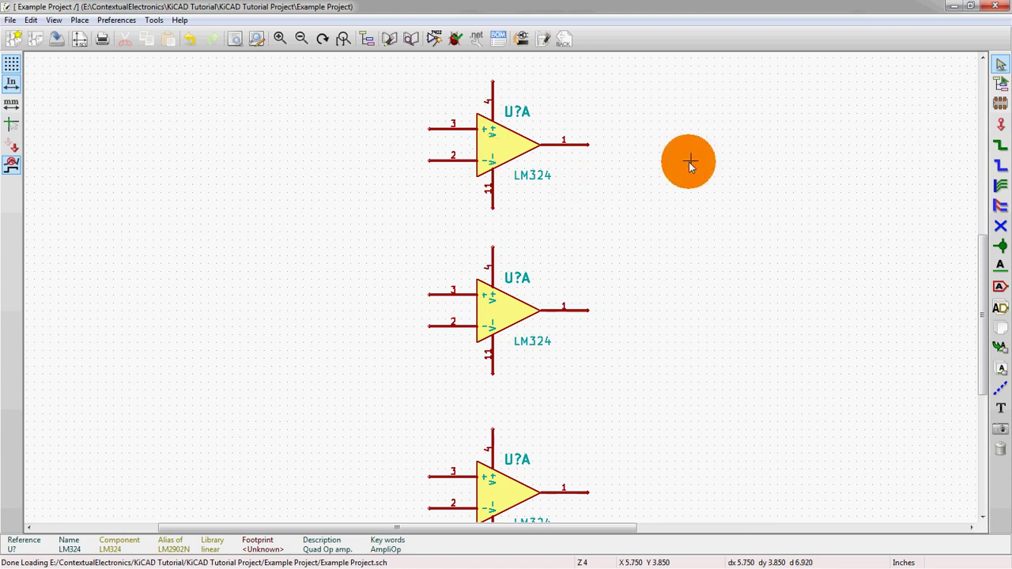
Make the middle op-amp unit B and the lower op-amp unit C.
right_click(491, 310)
mouse_move(539, 322)
mouse_move(723, 403)
click(819, 416)
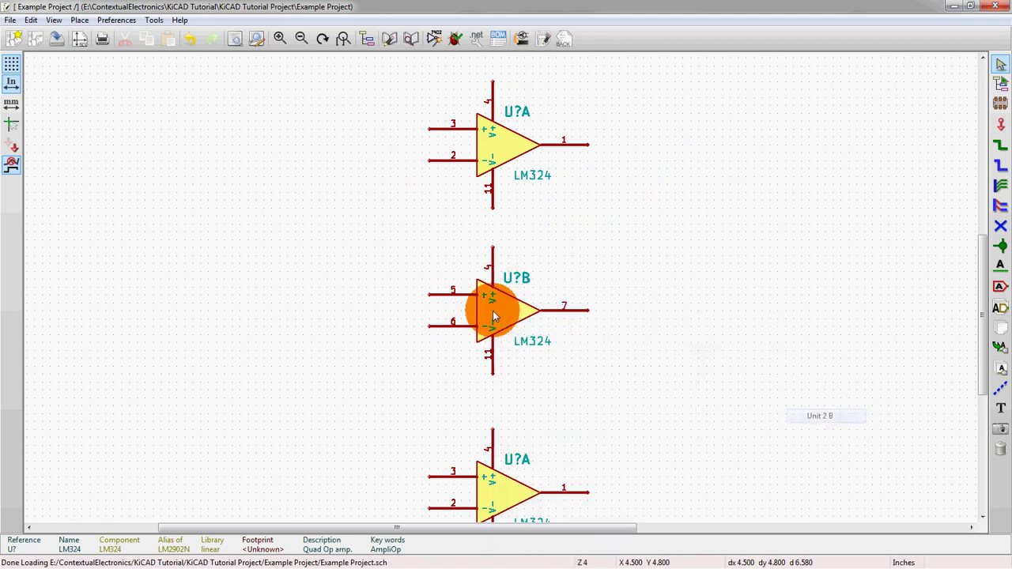
scroll(501, 285, down, 2)
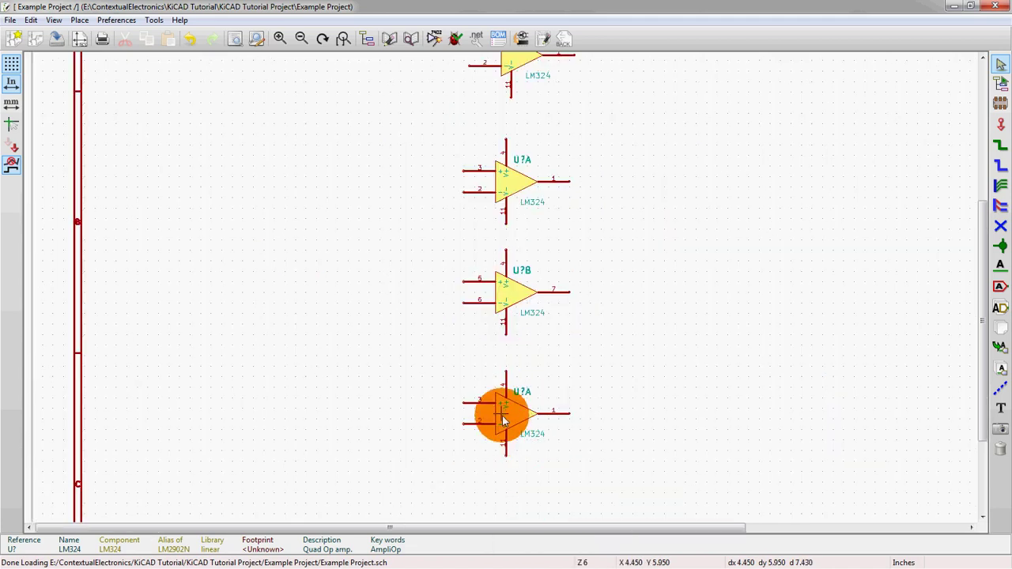
right_click(502, 412)
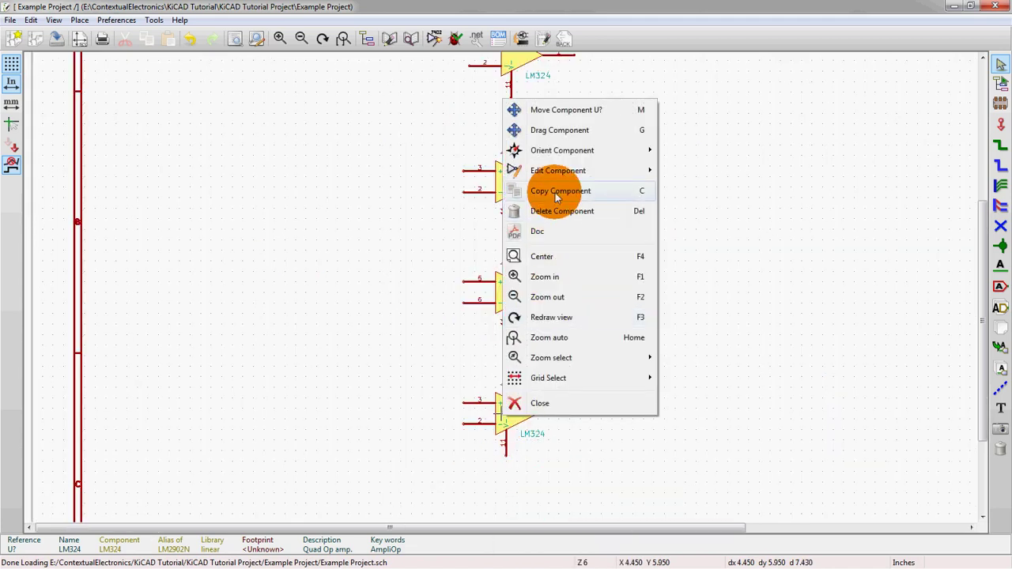
mouse_move(593, 171)
mouse_move(713, 251)
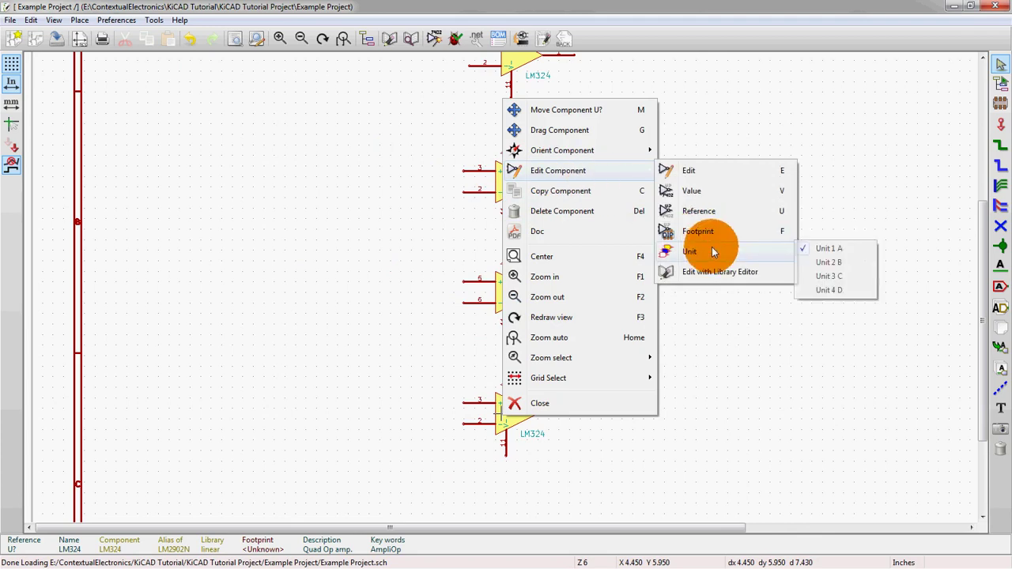
click(814, 275)
Switch the lowest op-amp to unit D.
right_click(519, 411)
mouse_move(589, 175)
mouse_move(714, 251)
click(846, 286)
scroll(520, 249, down, 2)
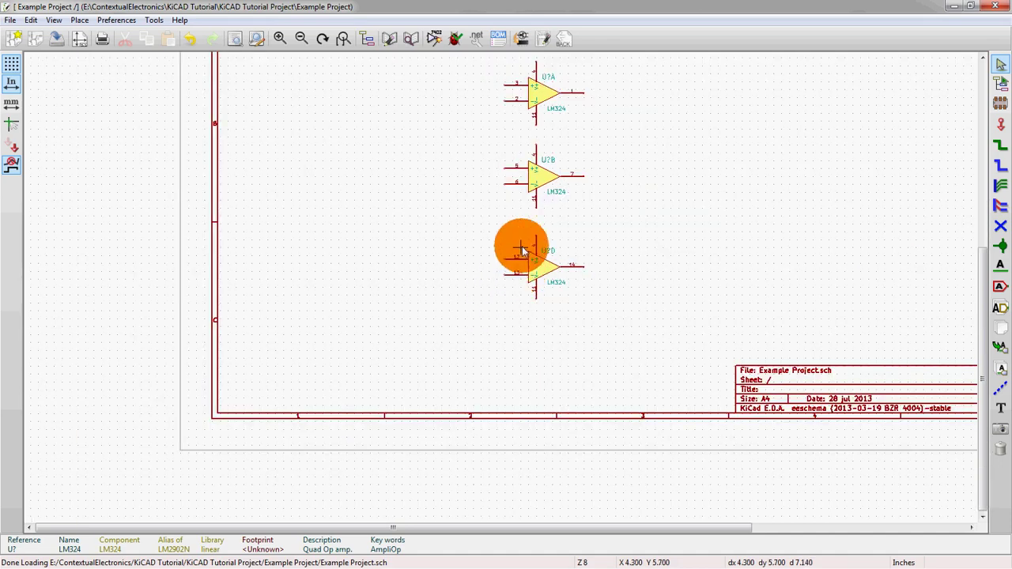
scroll(479, 244, up, 1)
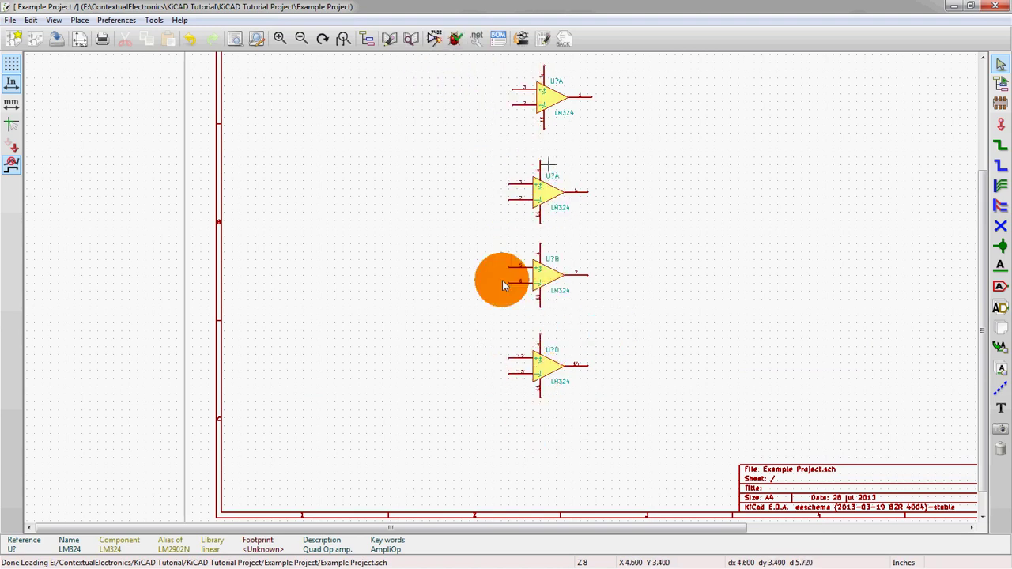
scroll(501, 276, up, 1)
scroll(501, 308, down, 3)
scroll(501, 292, up, 2)
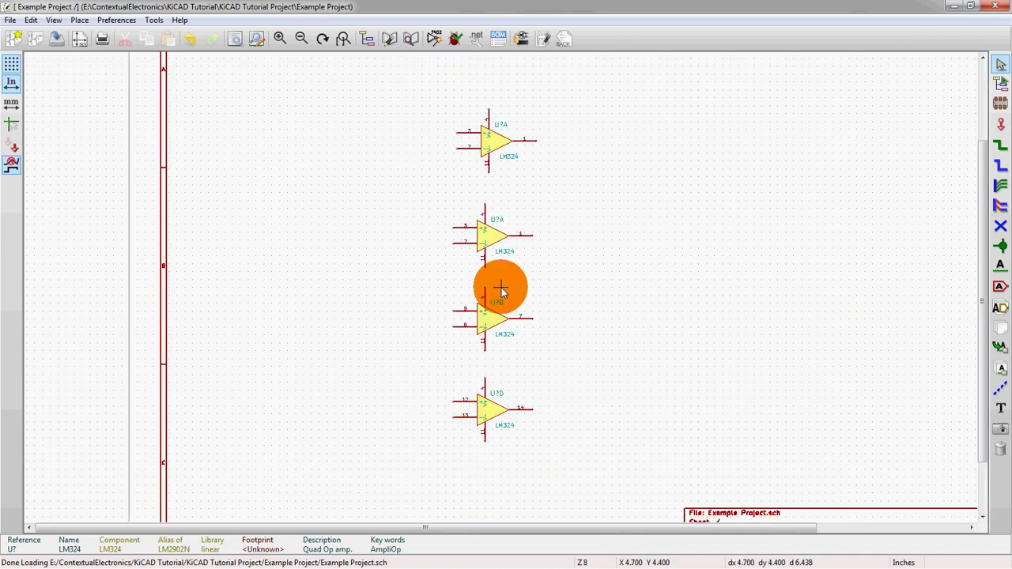
scroll(500, 290, up, 1)
scroll(501, 316, down, 1)
scroll(500, 290, up, 1)
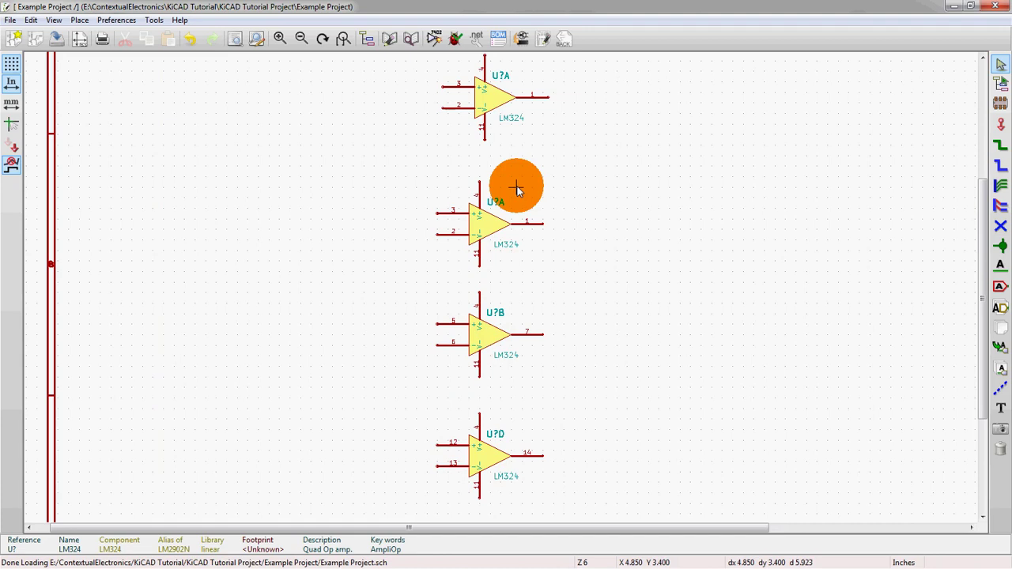
Make the second op-amp unit B and the third op-amp unit C.
right_click(490, 232)
mouse_move(574, 307)
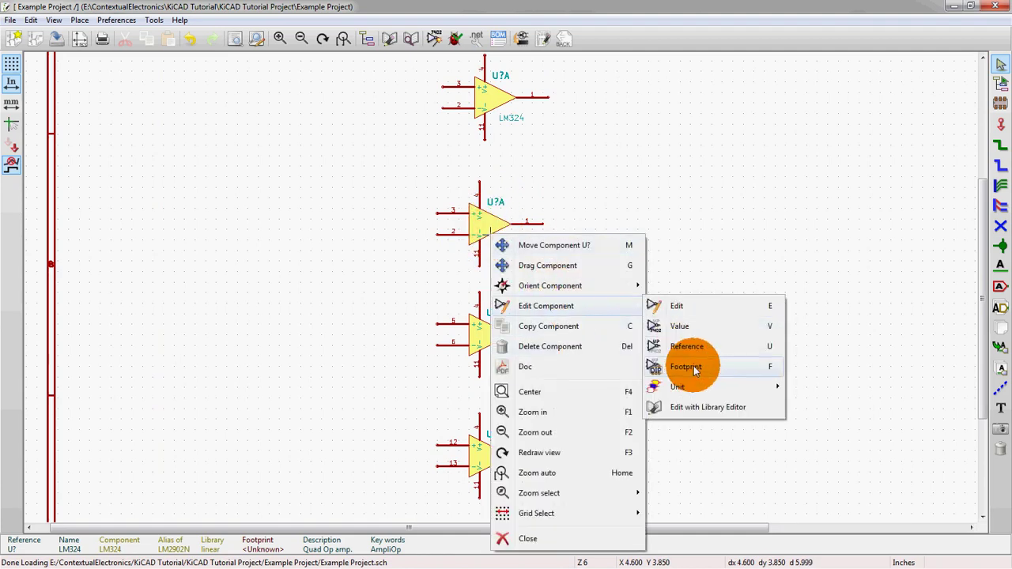
mouse_move(695, 387)
click(846, 398)
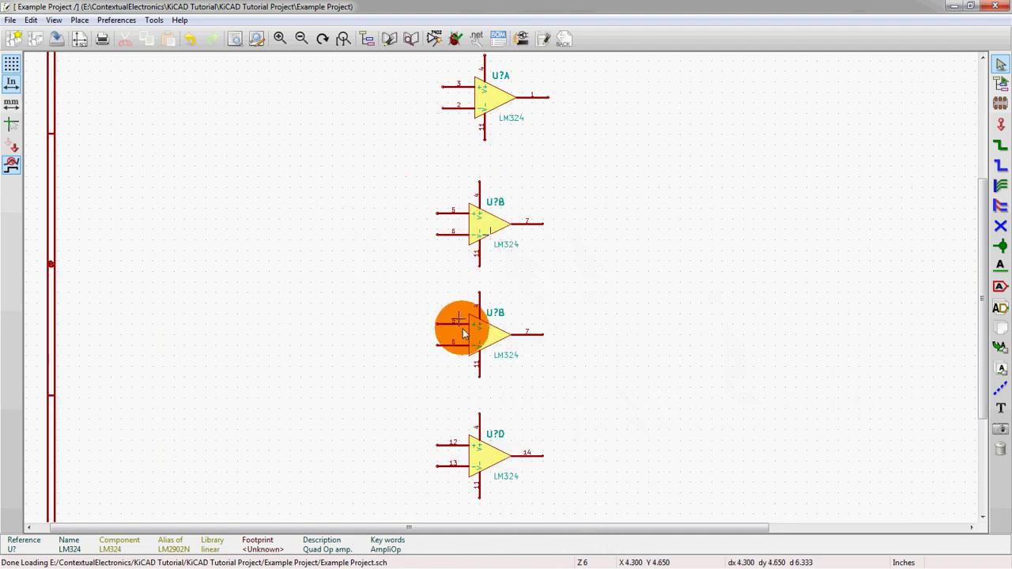
right_click(490, 334)
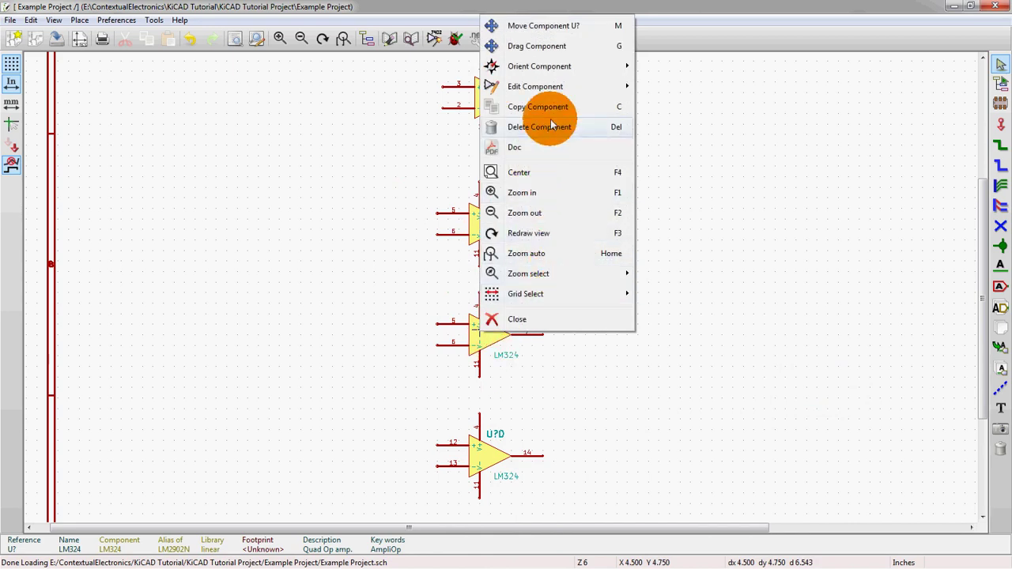
mouse_move(551, 88)
mouse_move(661, 164)
click(803, 192)
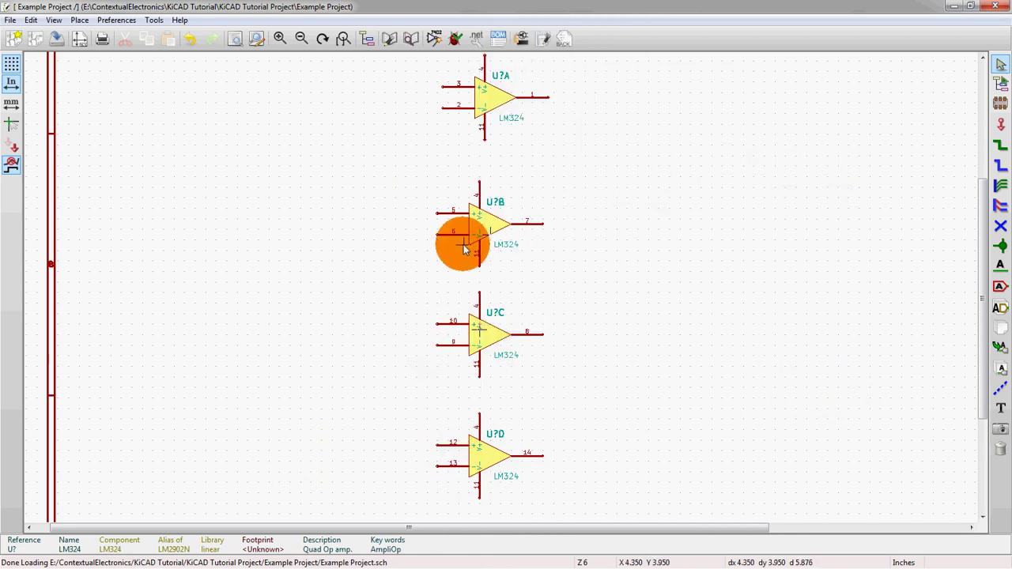
Annotate the unannotated op-amps as package U1 units A–D, then reset the relative coordinate origin.
click(440, 43)
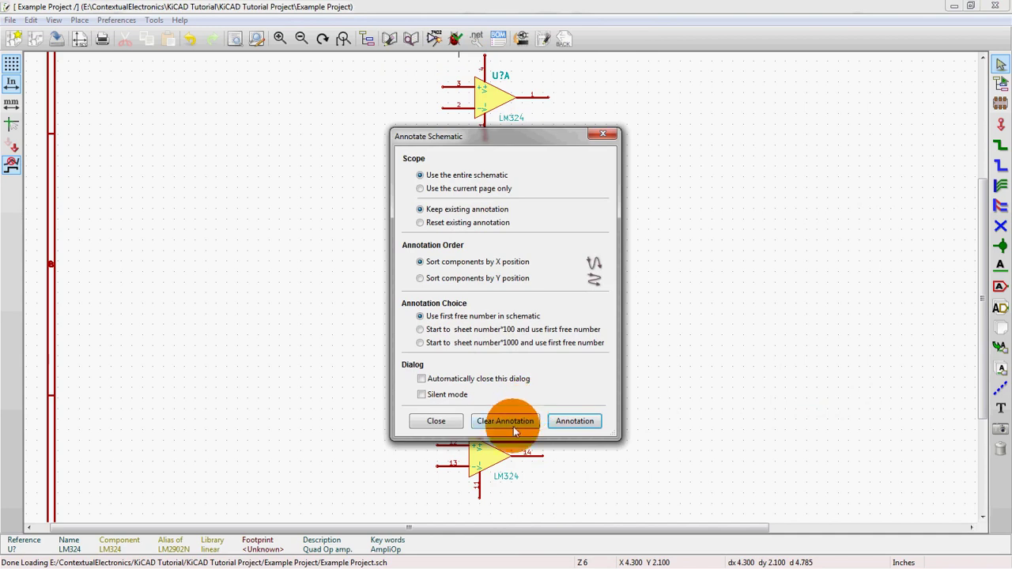
click(569, 422)
click(545, 344)
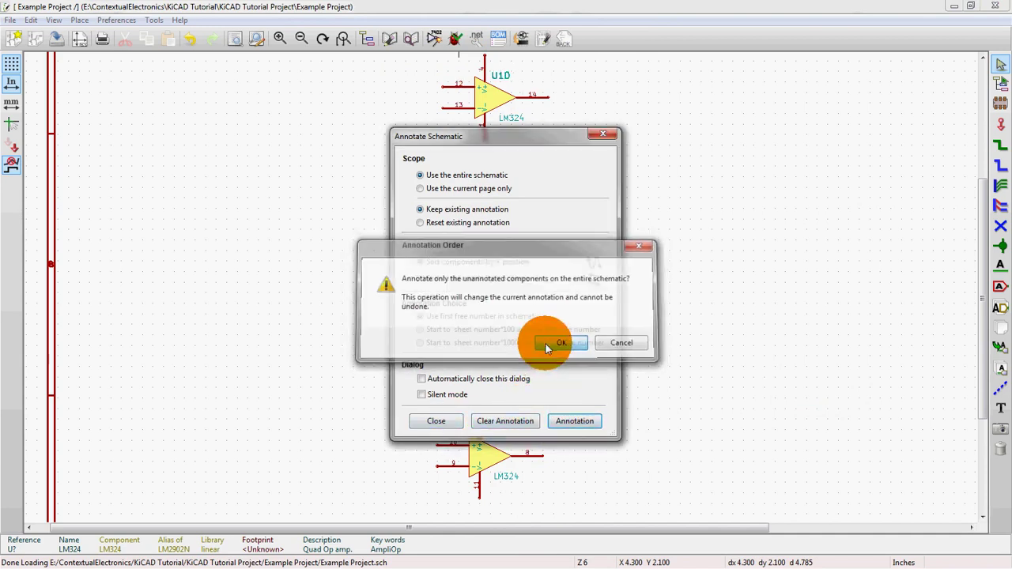
click(437, 421)
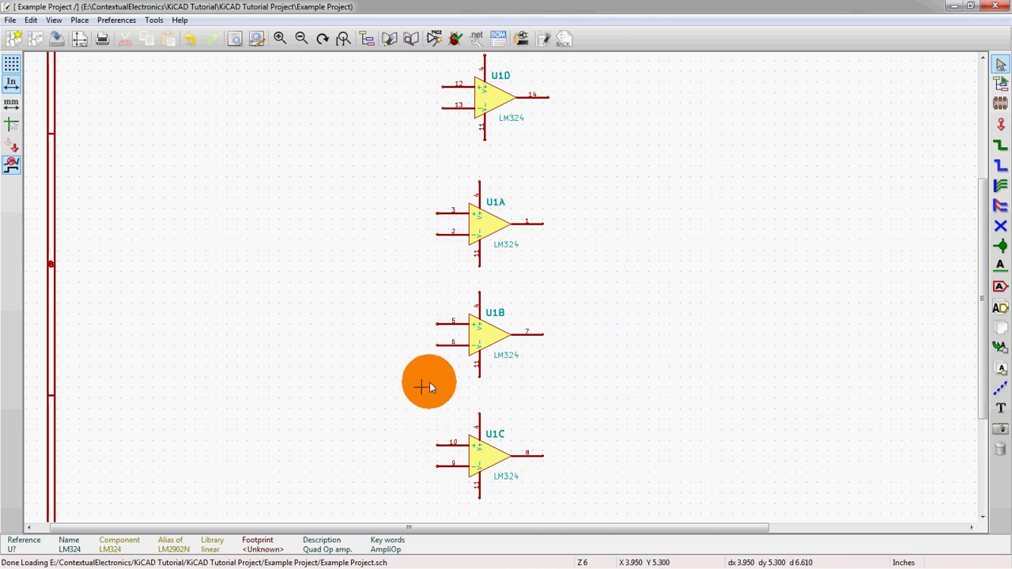
key(space)
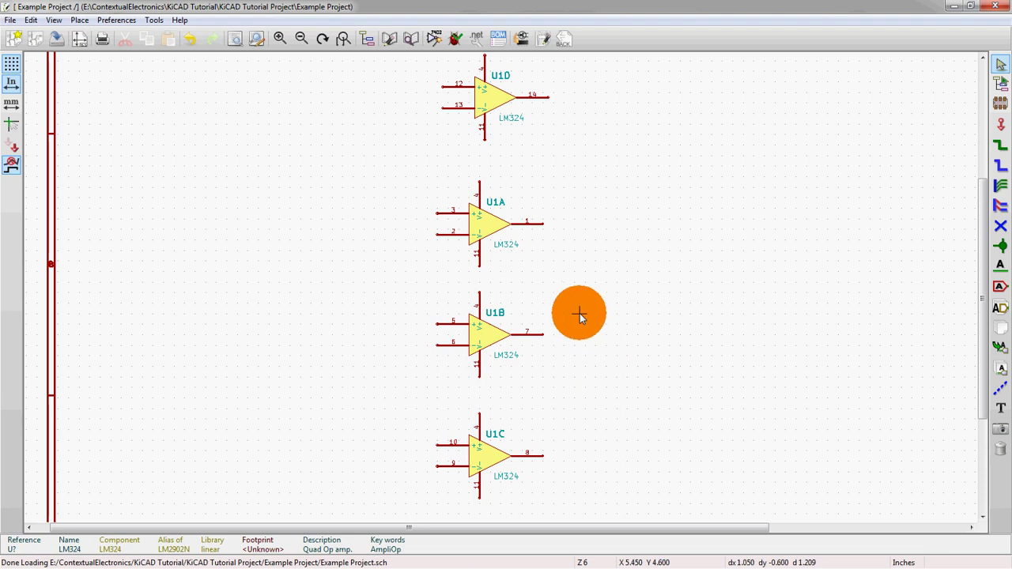